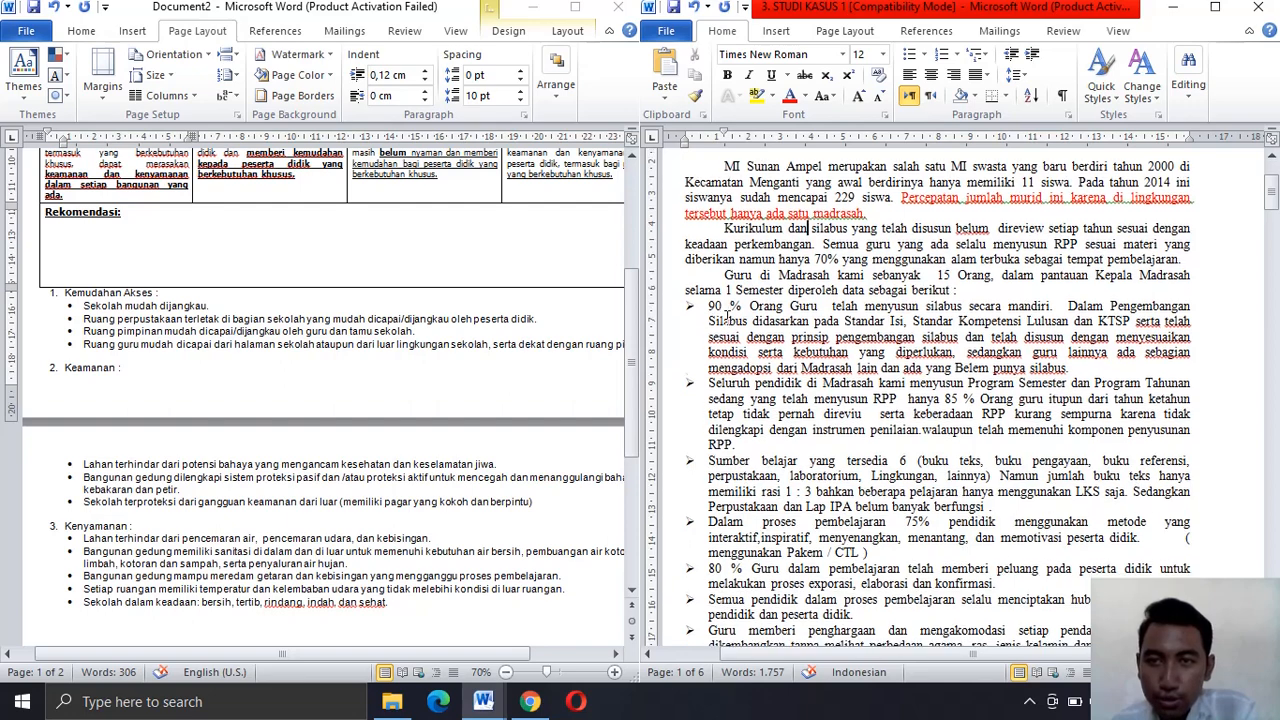
- Make the words "Sumber belajar" bold and red in the learning-resources bullet of the STUDI KASUS 1 document
scroll(727, 313, down, 1)
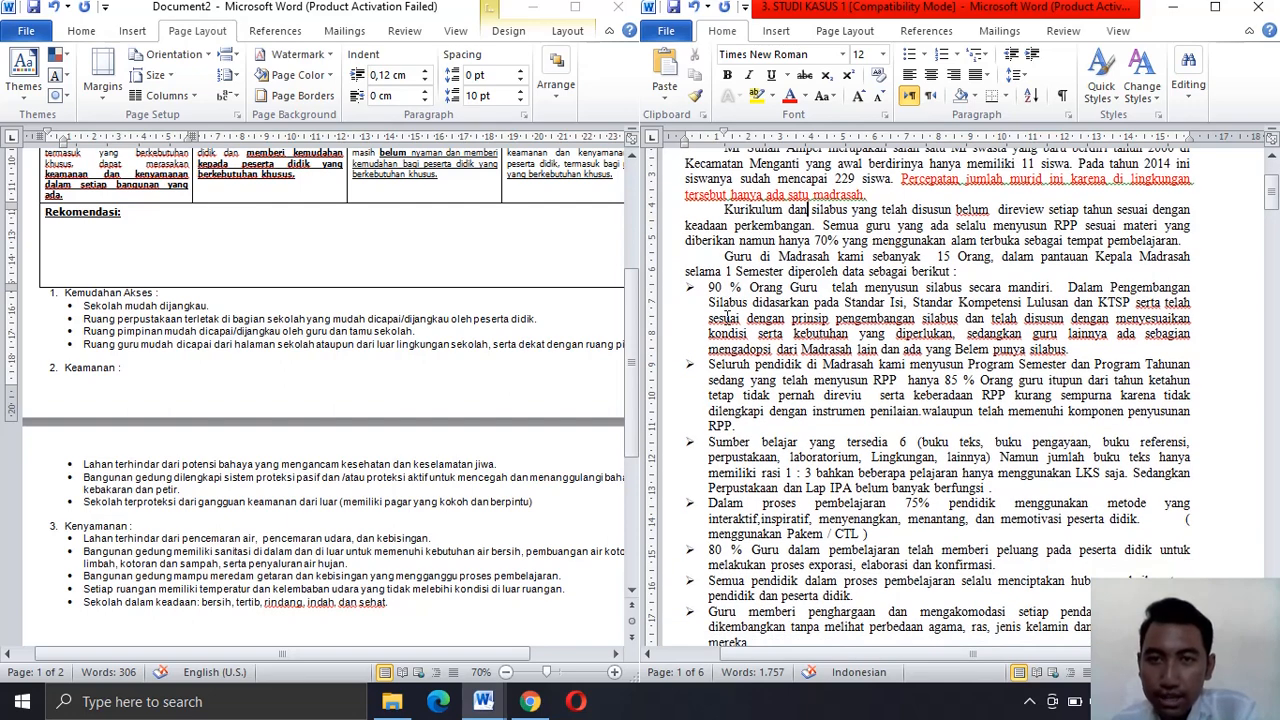
scroll(728, 318, down, 1)
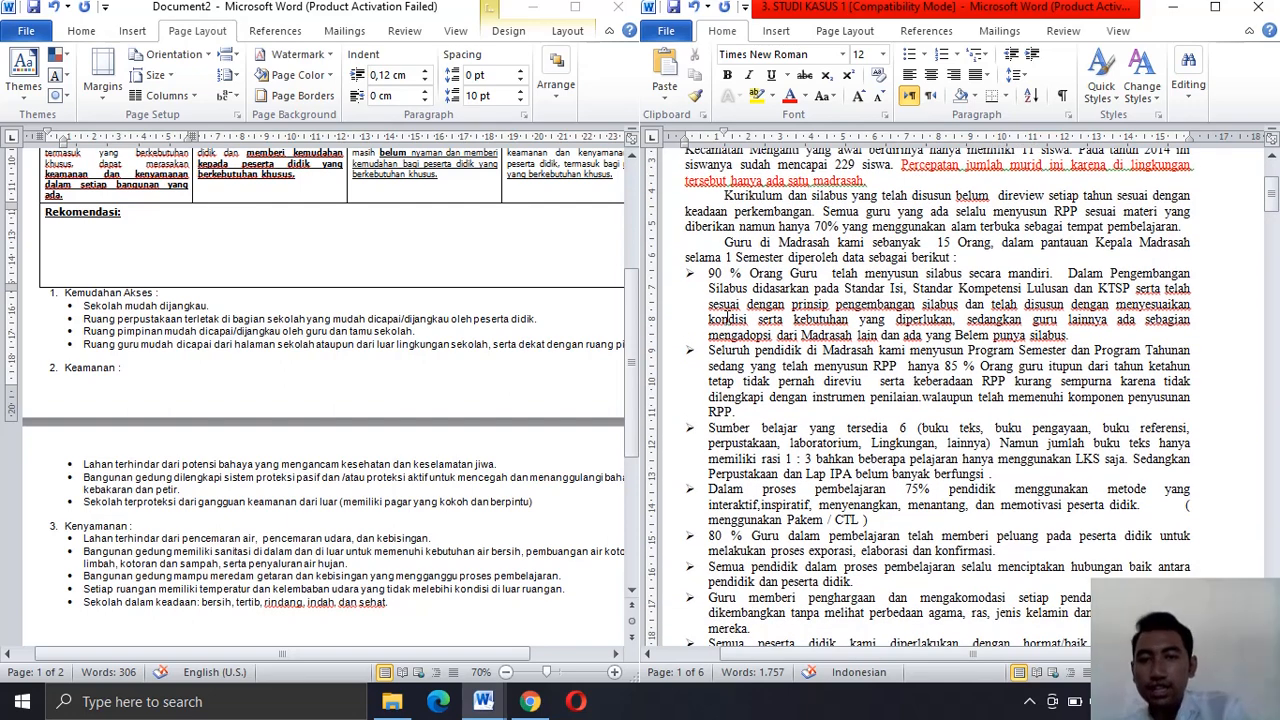
scroll(720, 317, down, 1)
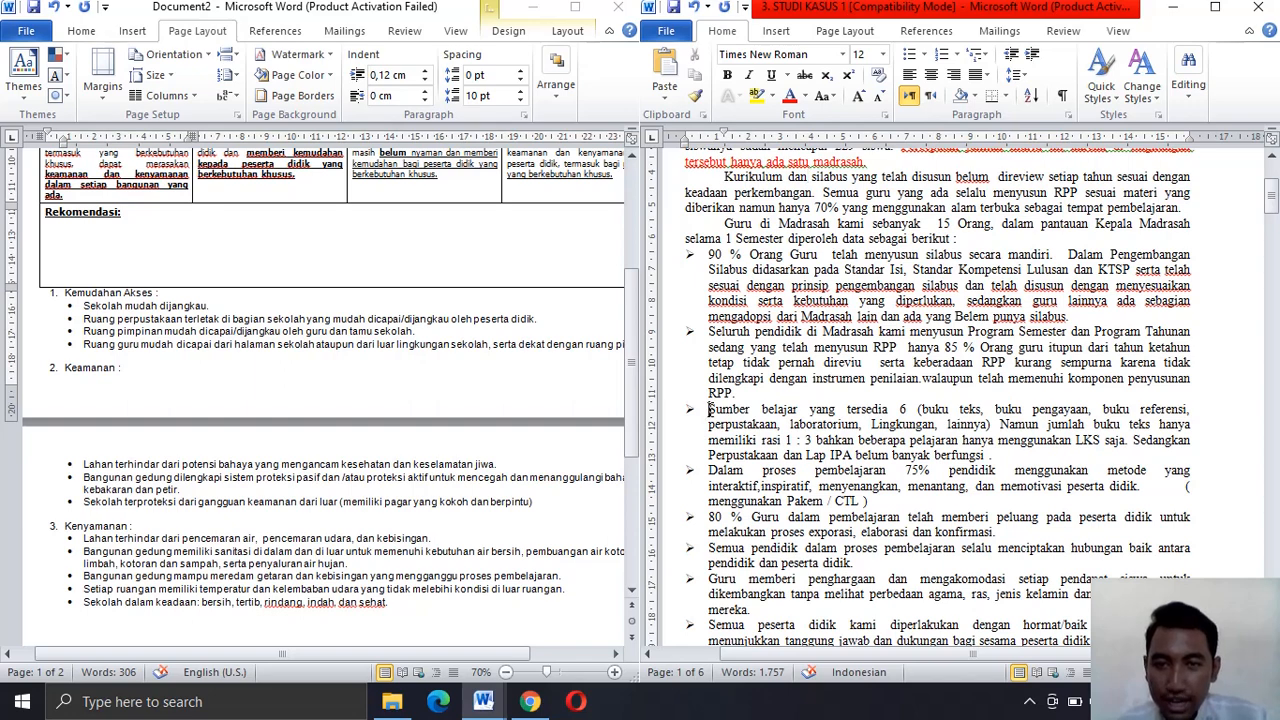
drag(708, 409, 797, 414)
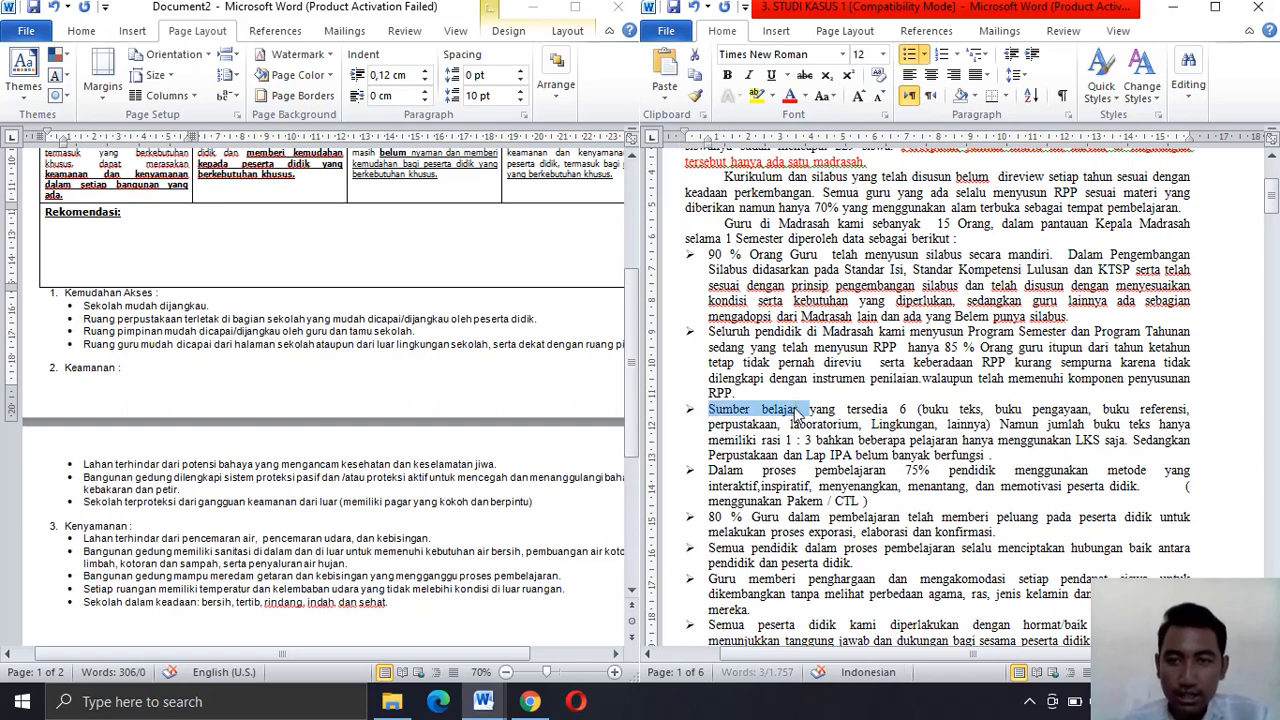
key(ctrl+b)
click(790, 100)
- Make the word "perpustakaan" bold and red in the same learning-resources bullet
click(705, 428)
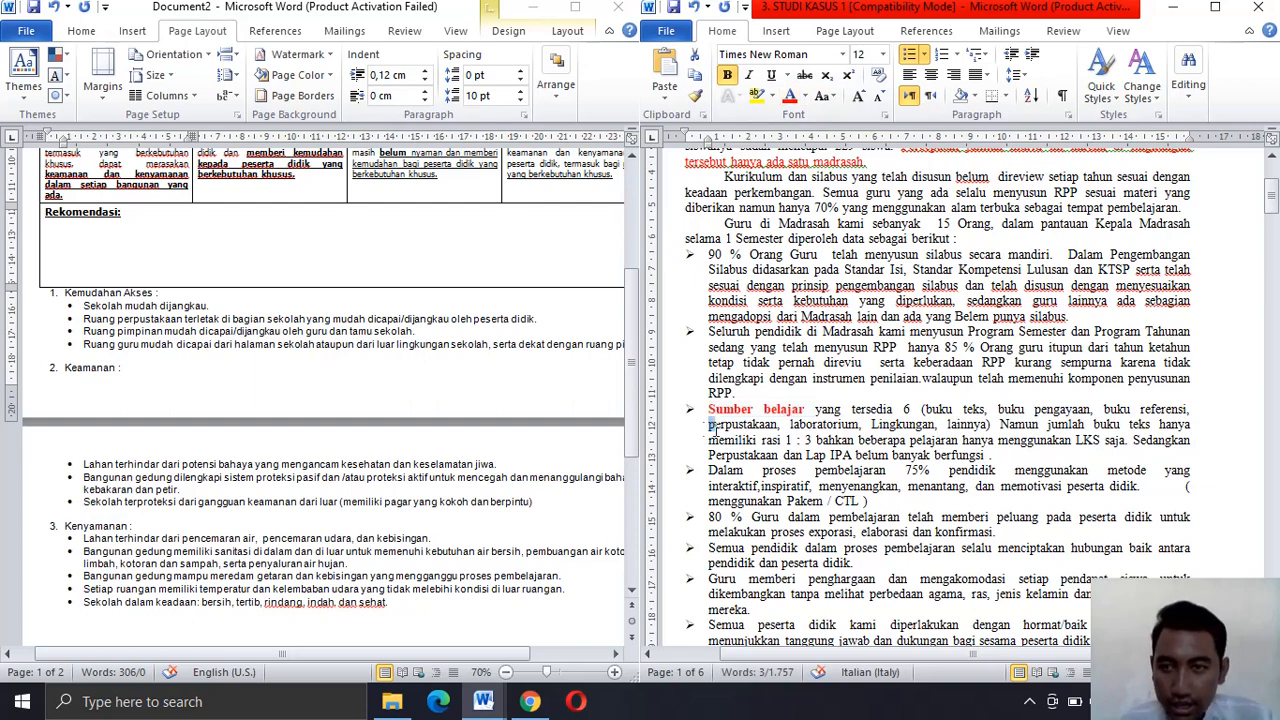
drag(706, 426, 767, 427)
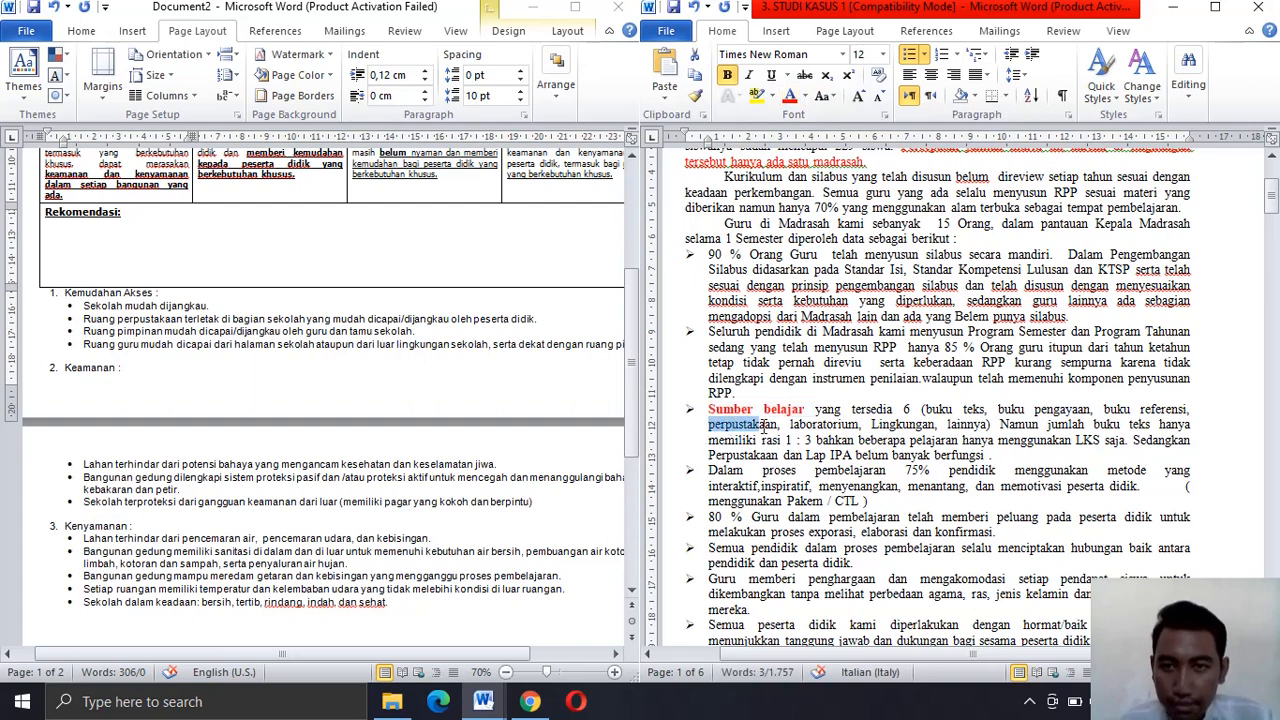
click(790, 97)
key(ctrl+b)
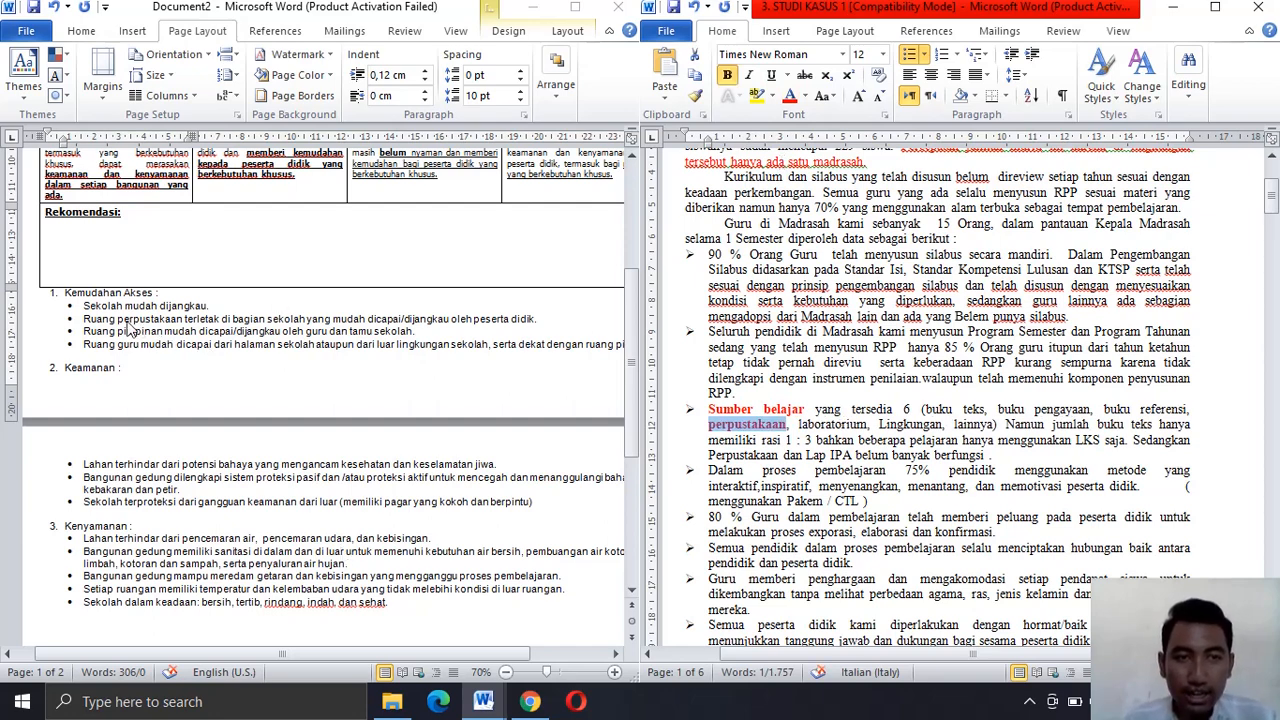
- Enter "Terdapat Perpustakaan" as item 2 of the Bukti-Bukti Fisik list in Document2 and start item 3
click(95, 320)
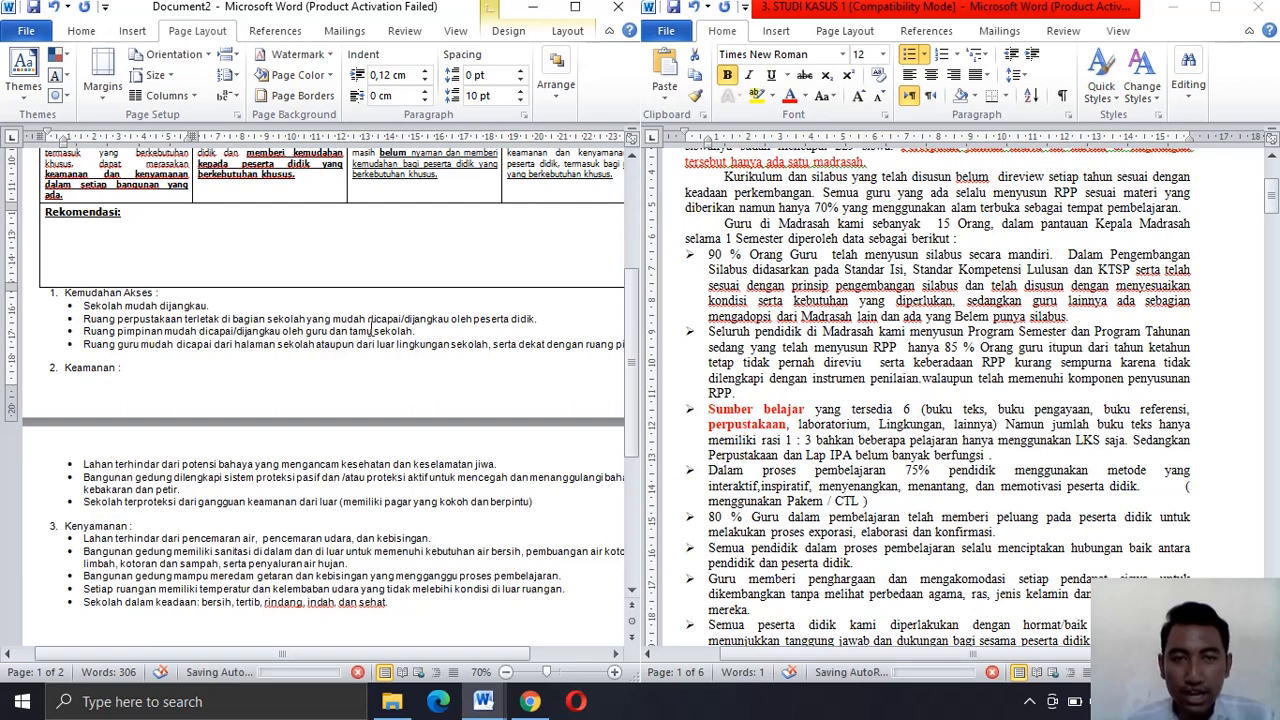
drag(632, 386, 632, 285)
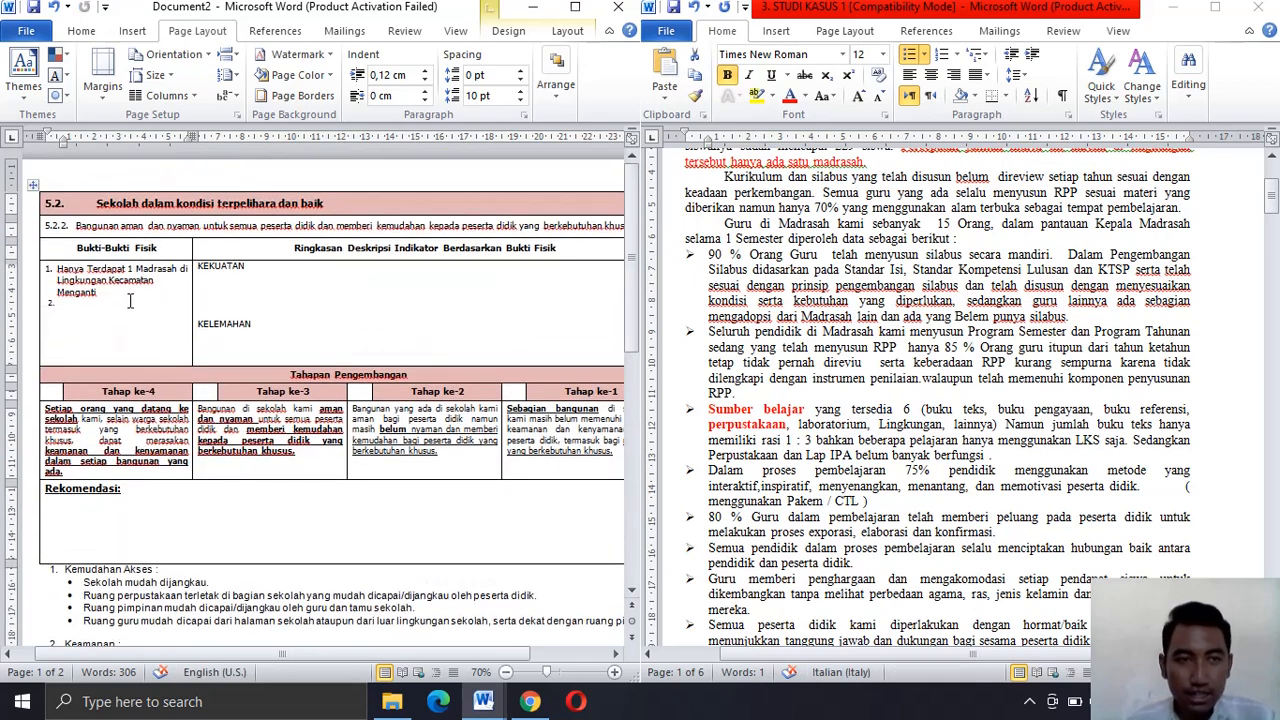
text(Terda)
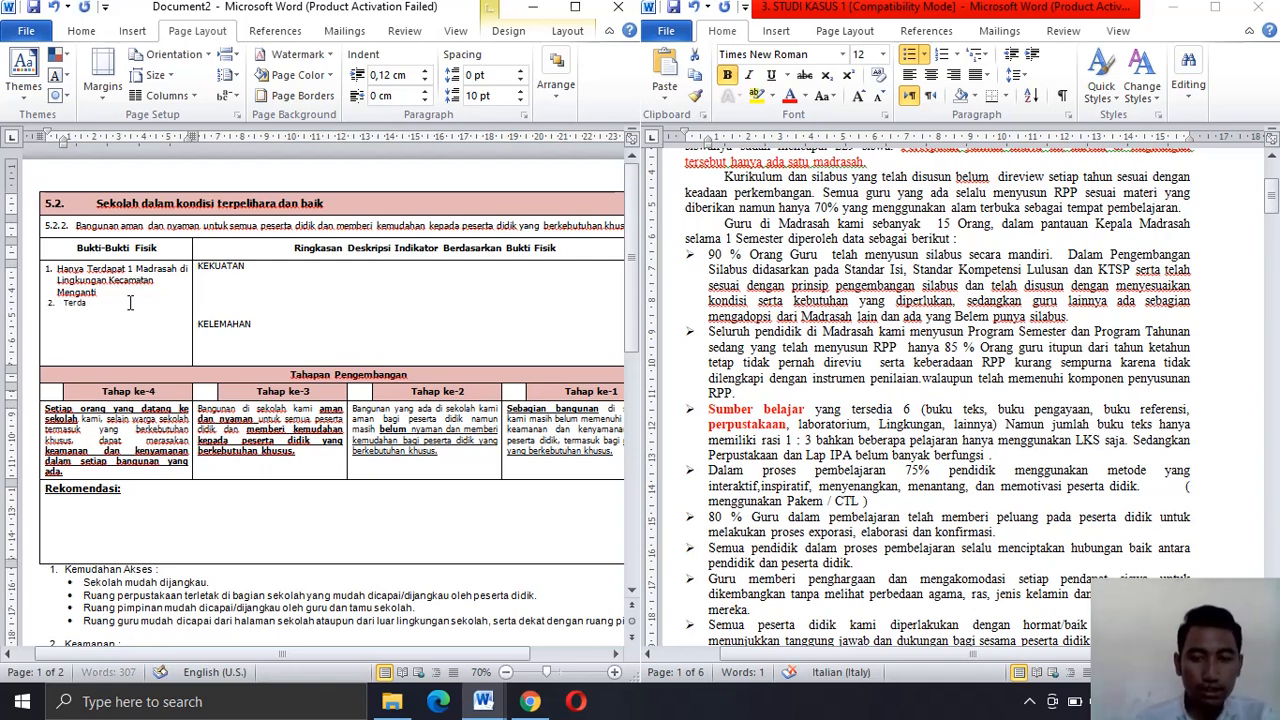
text(pat)
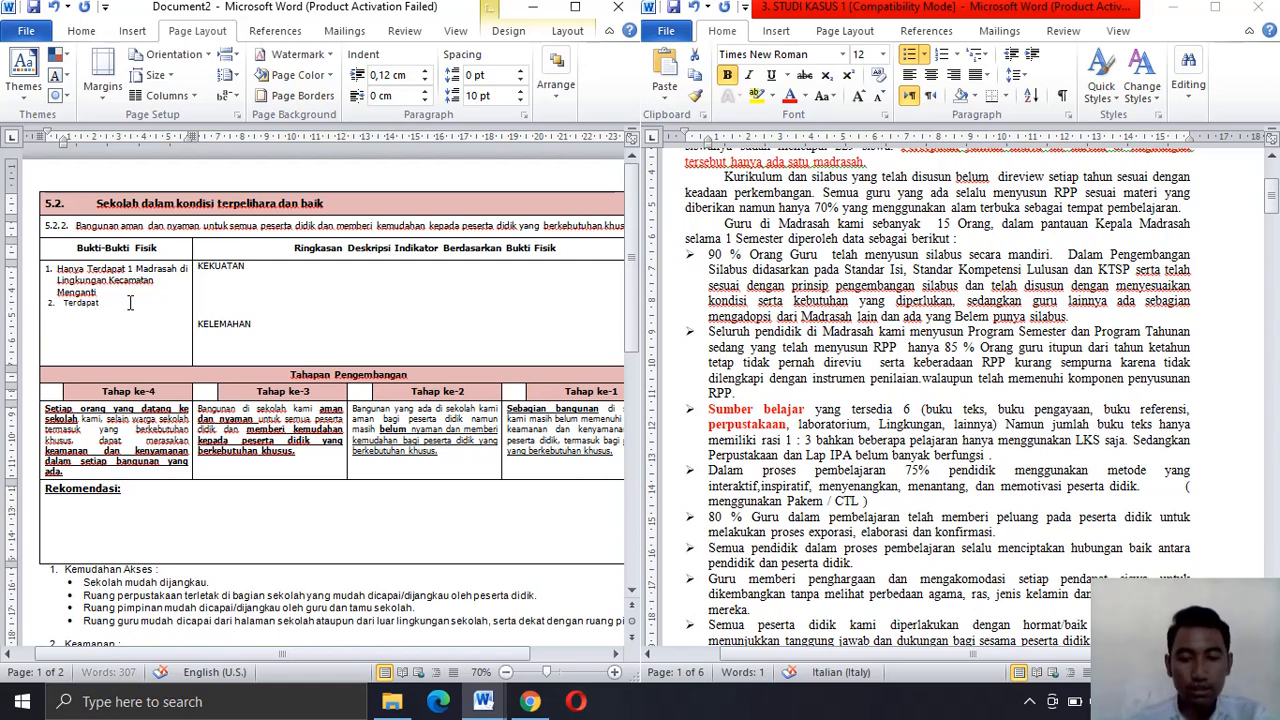
text( Perpus)
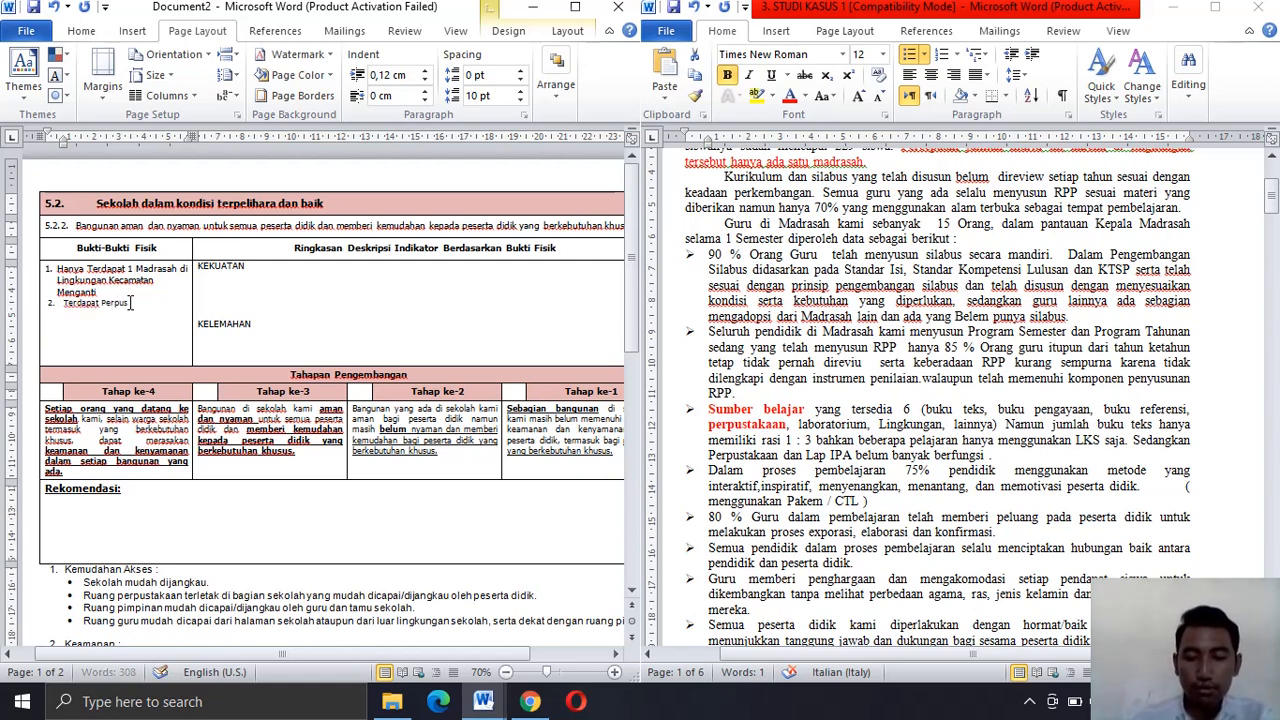
text(takaan)
key(Return)
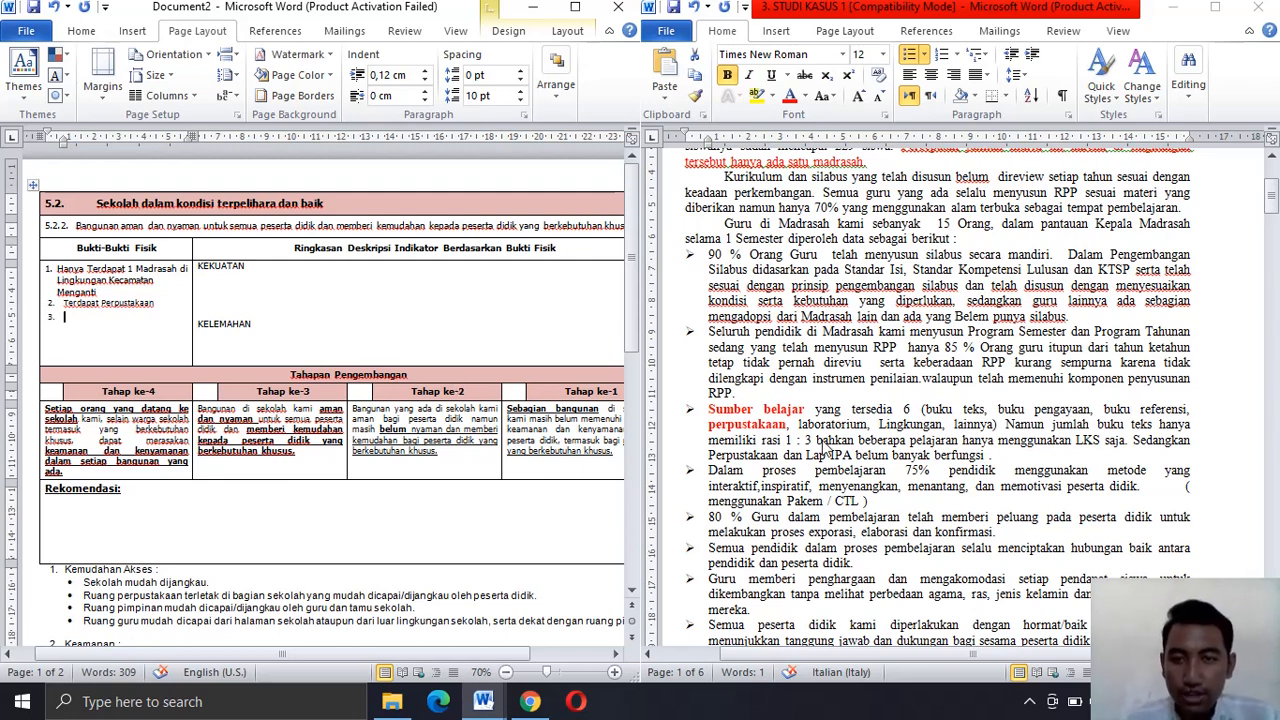
- Compare the access, safety and comfort criteria in Document2 with the remaining bullets on page 1 of the case study
drag(630, 332, 641, 430)
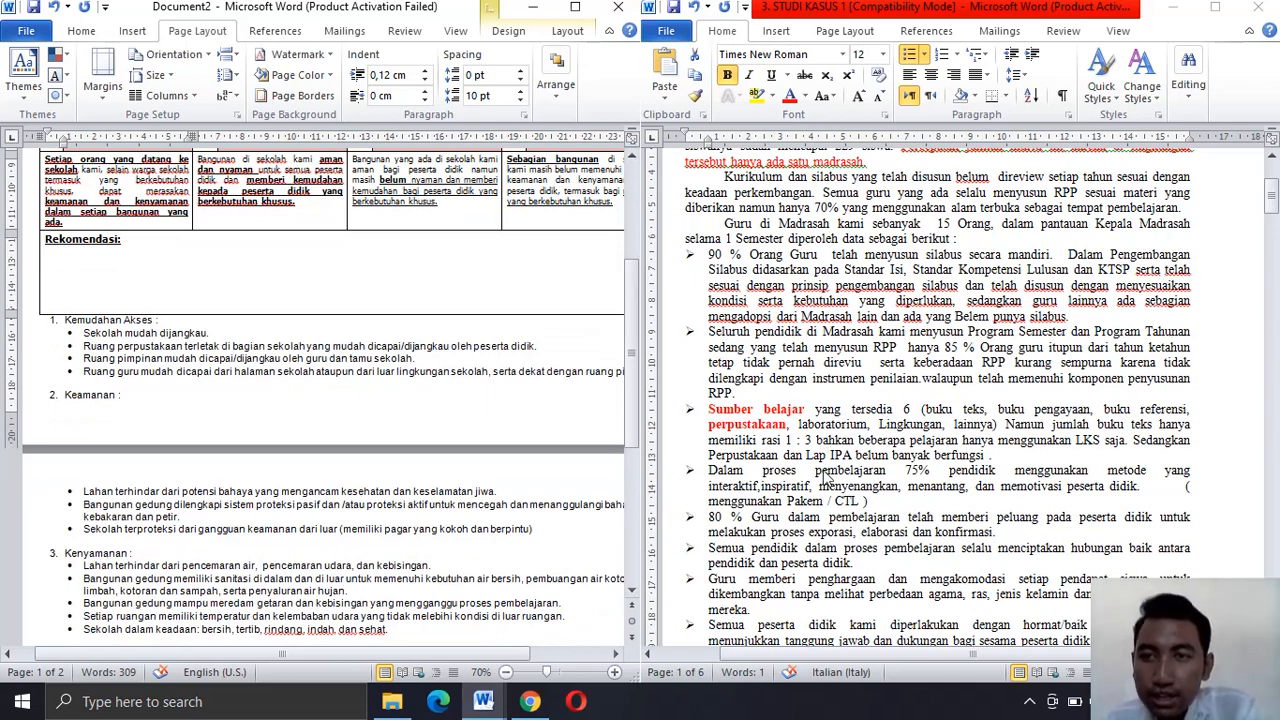
scroll(822, 440, down, 1)
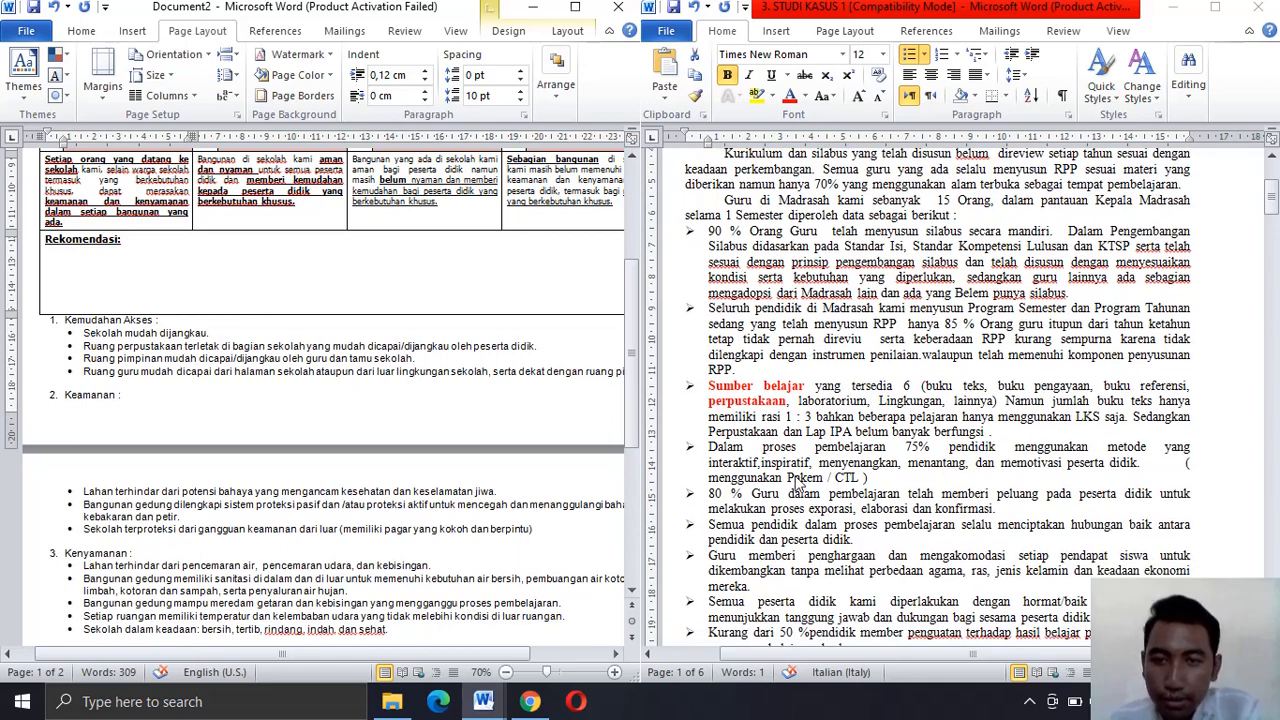
scroll(789, 466, down, 2)
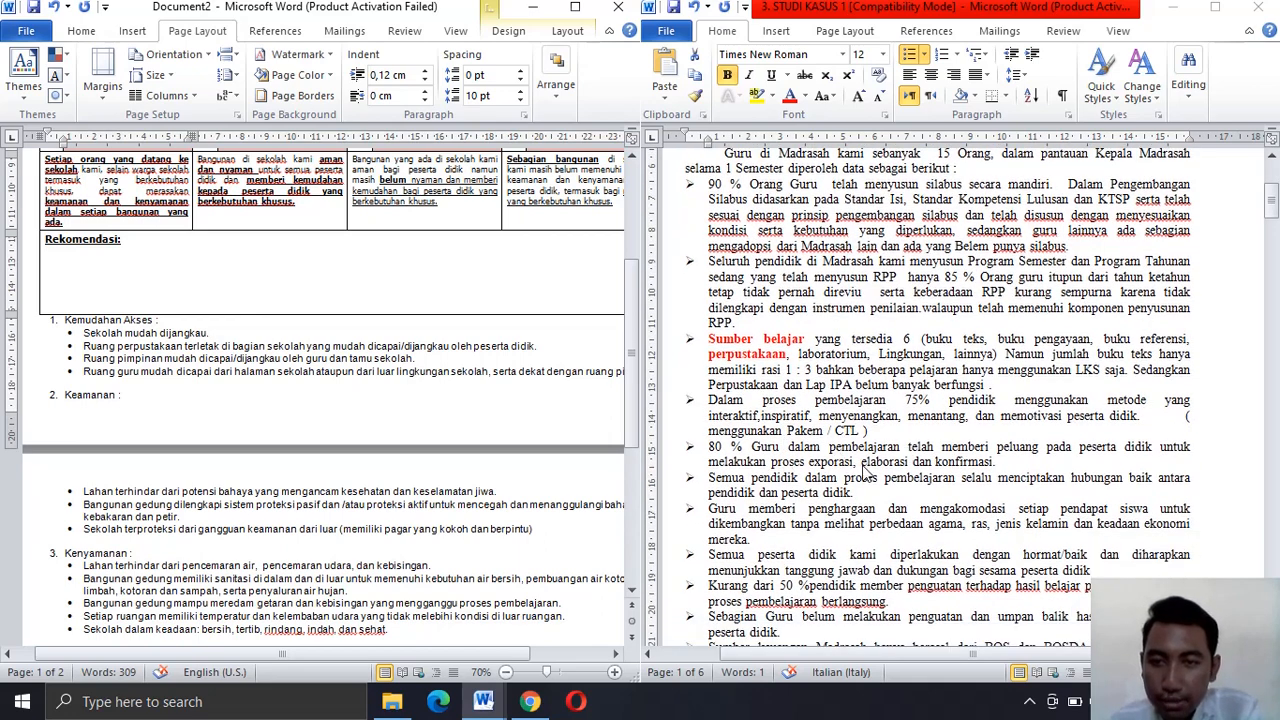
scroll(805, 528, down, 2)
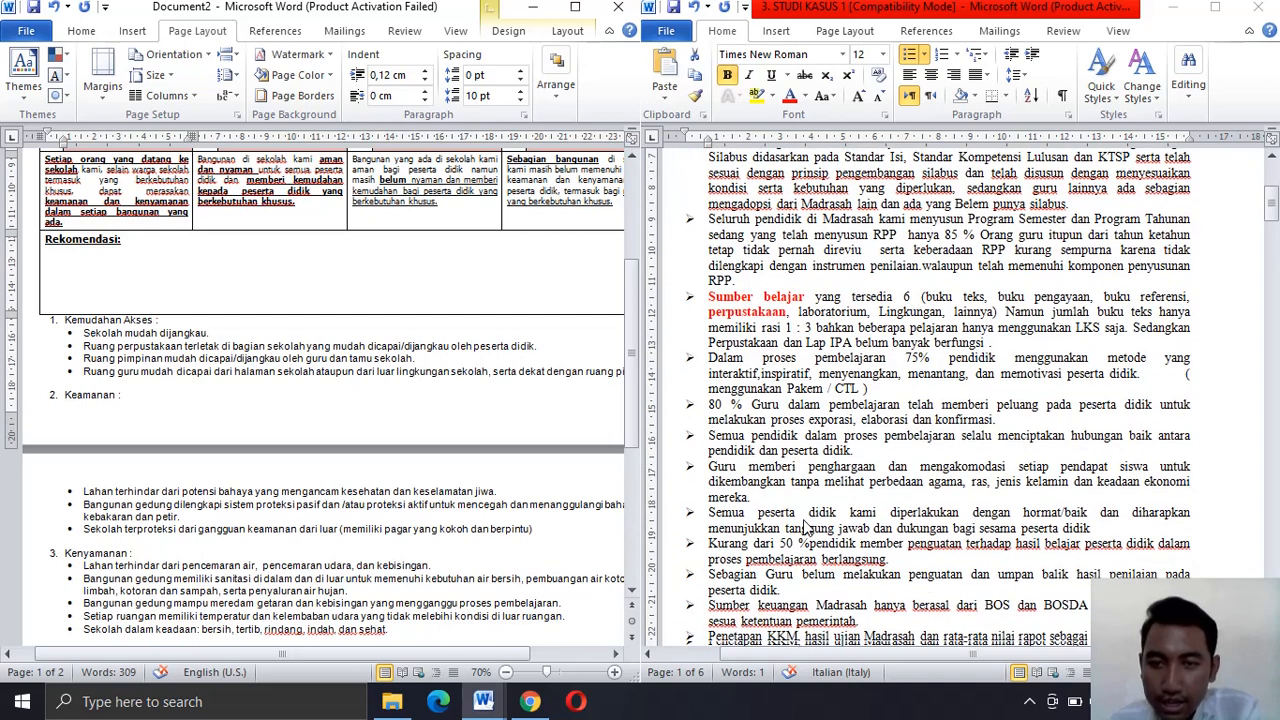
scroll(805, 528, down, 3)
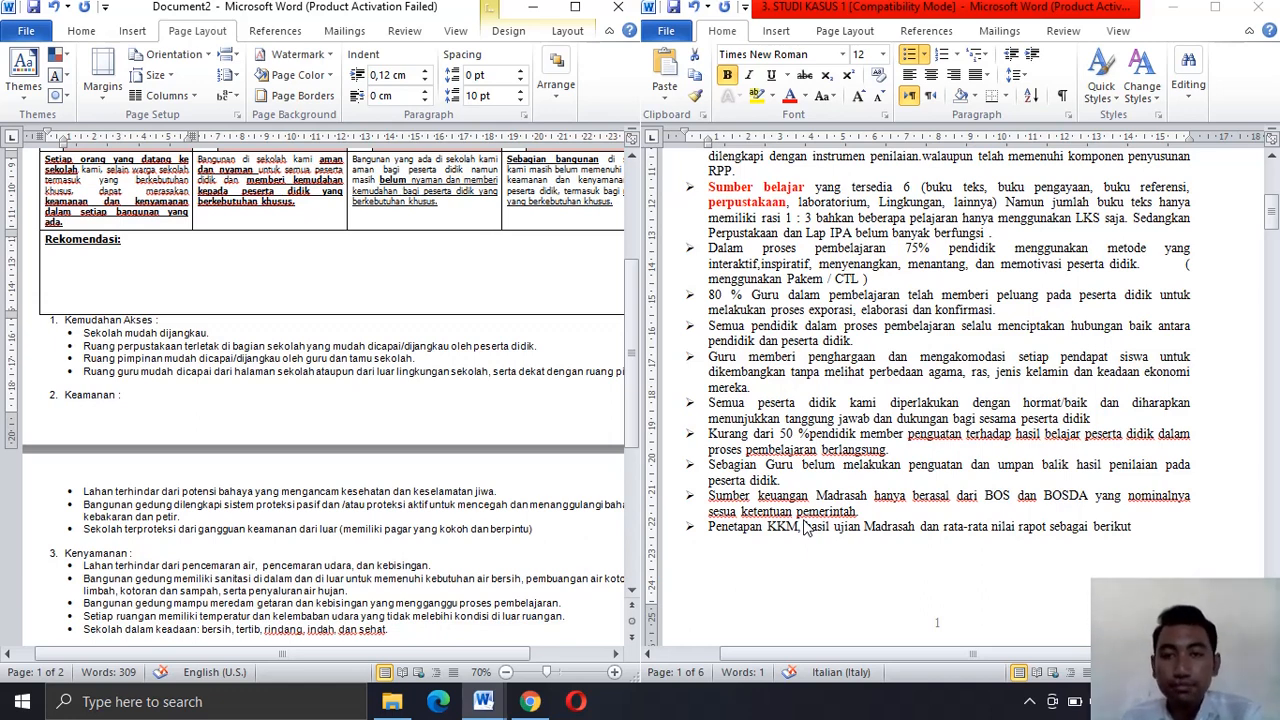
scroll(805, 528, down, 1)
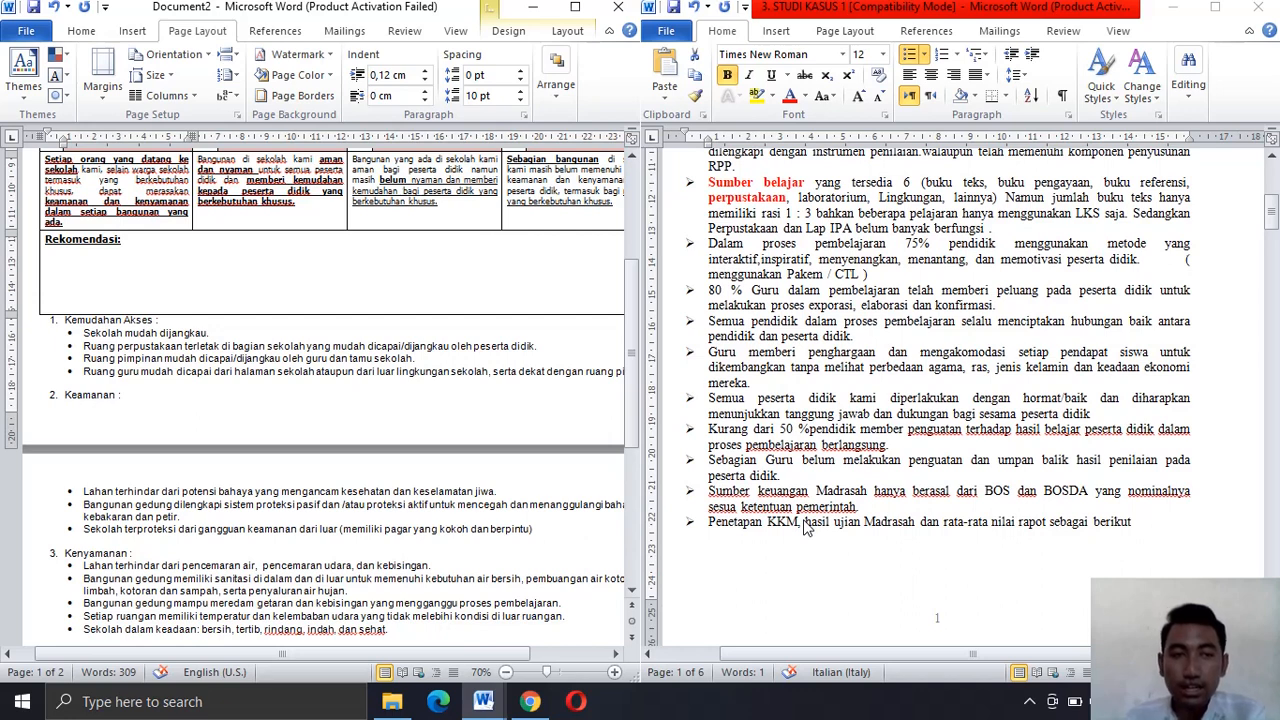
click(1029, 701)
click(1047, 664)
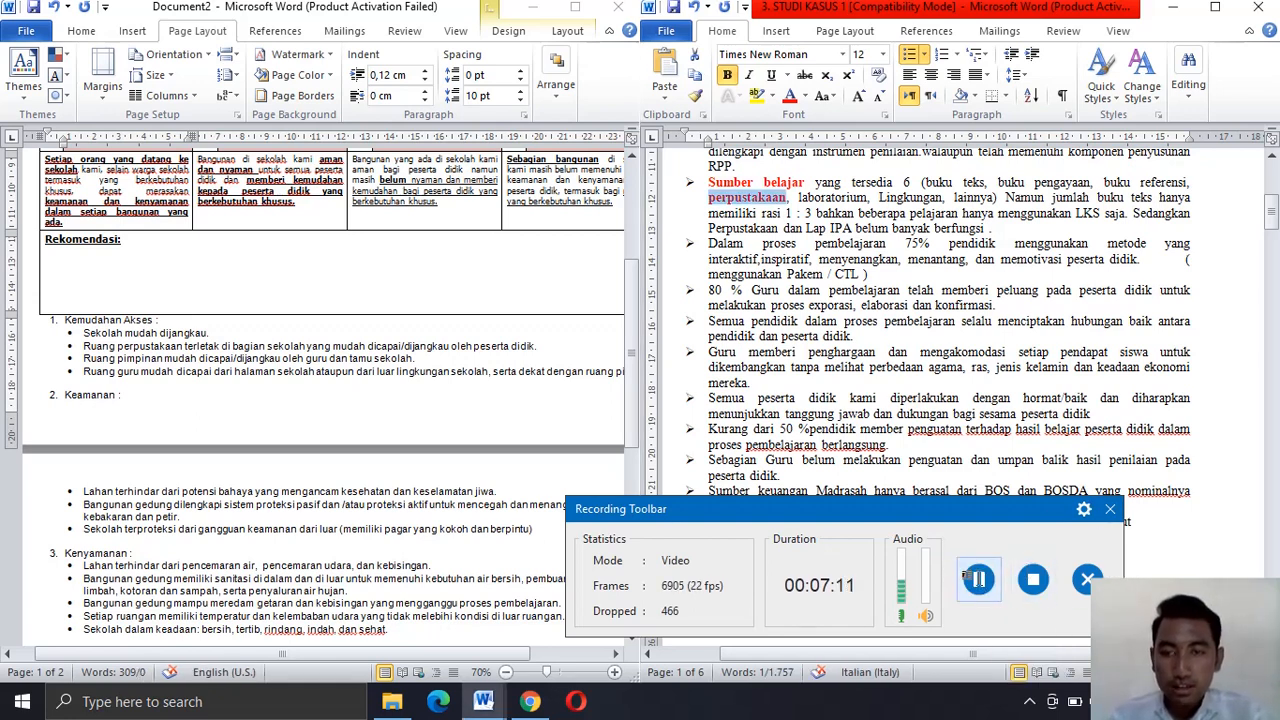
click(980, 578)
click(980, 578)
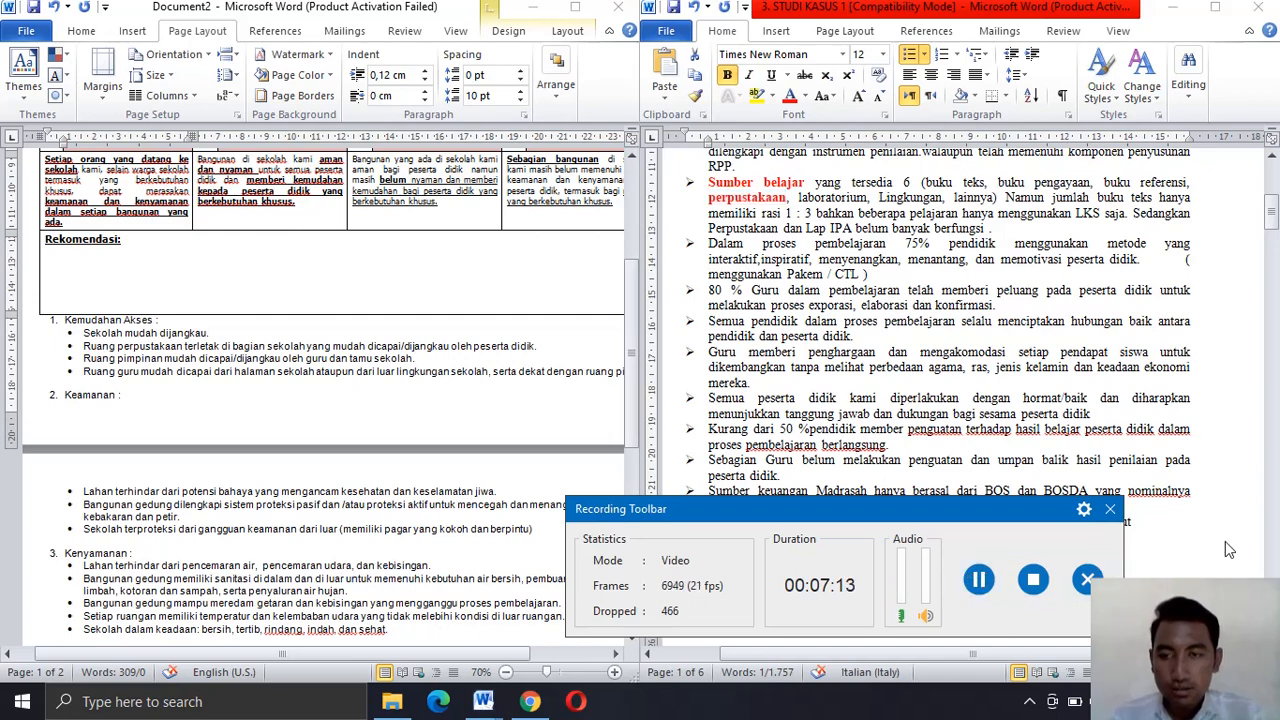
click(1031, 704)
click(1051, 666)
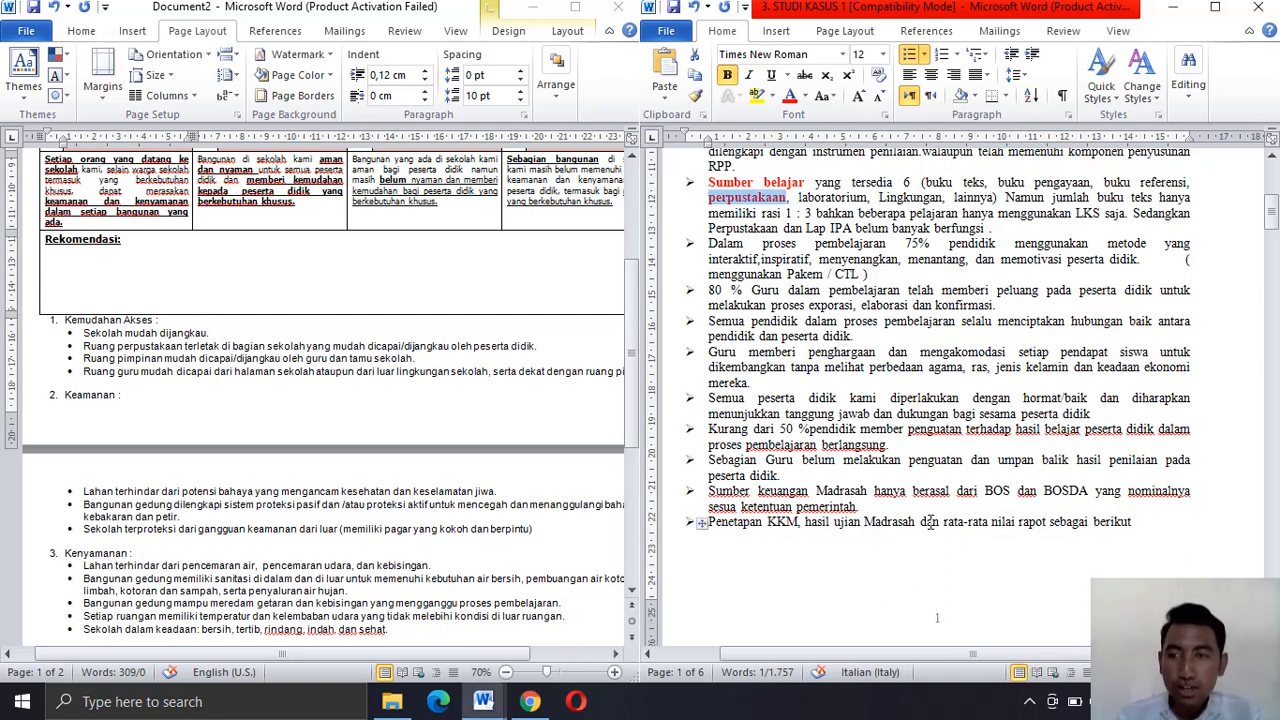
- Make the whole "Luas Lahan : 1.330,43 m2" line in the Profil MI Bayangan section bold and red
drag(1272, 226, 1275, 278)
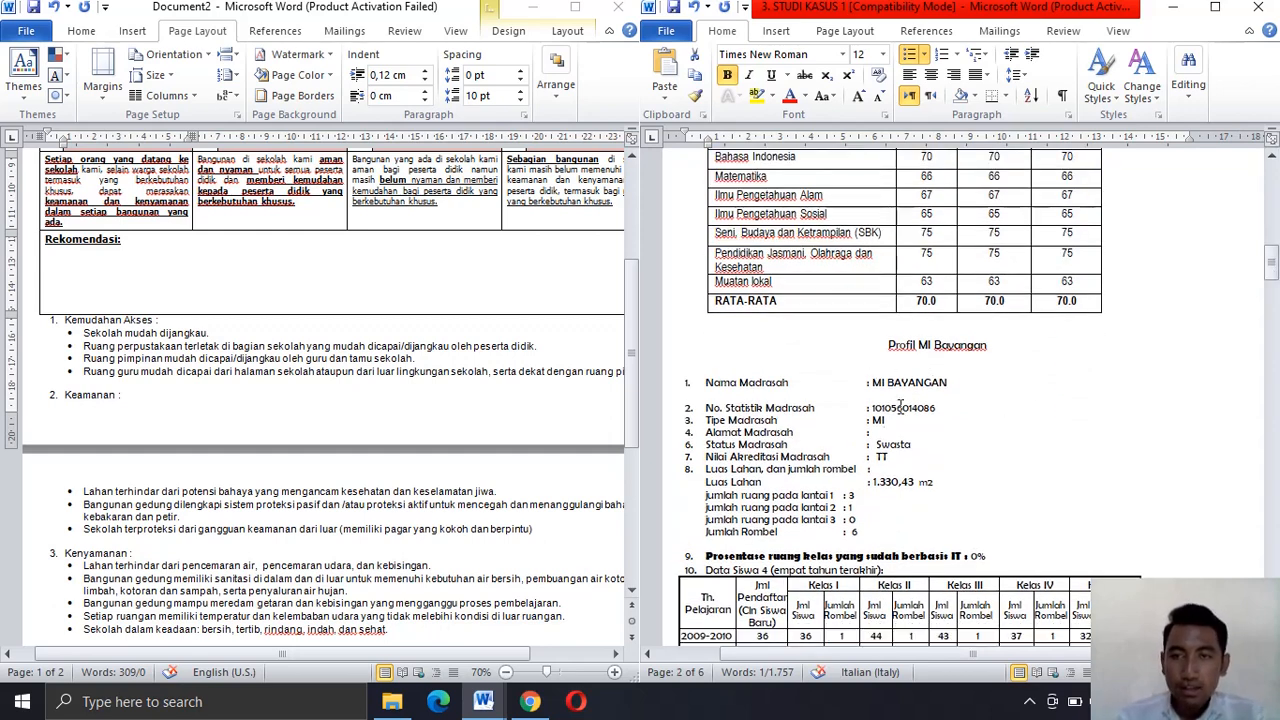
scroll(945, 352, down, 3)
scroll(886, 420, down, 5)
scroll(726, 267, down, 2)
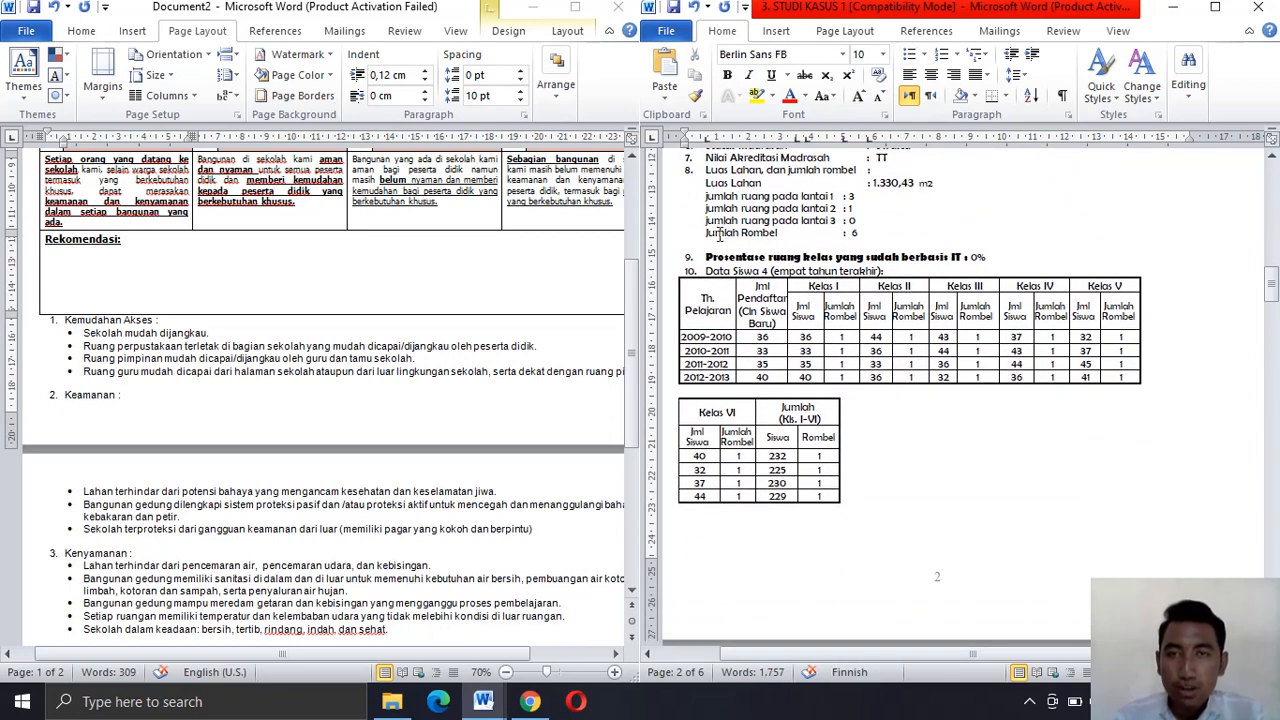
scroll(718, 233, up, 2)
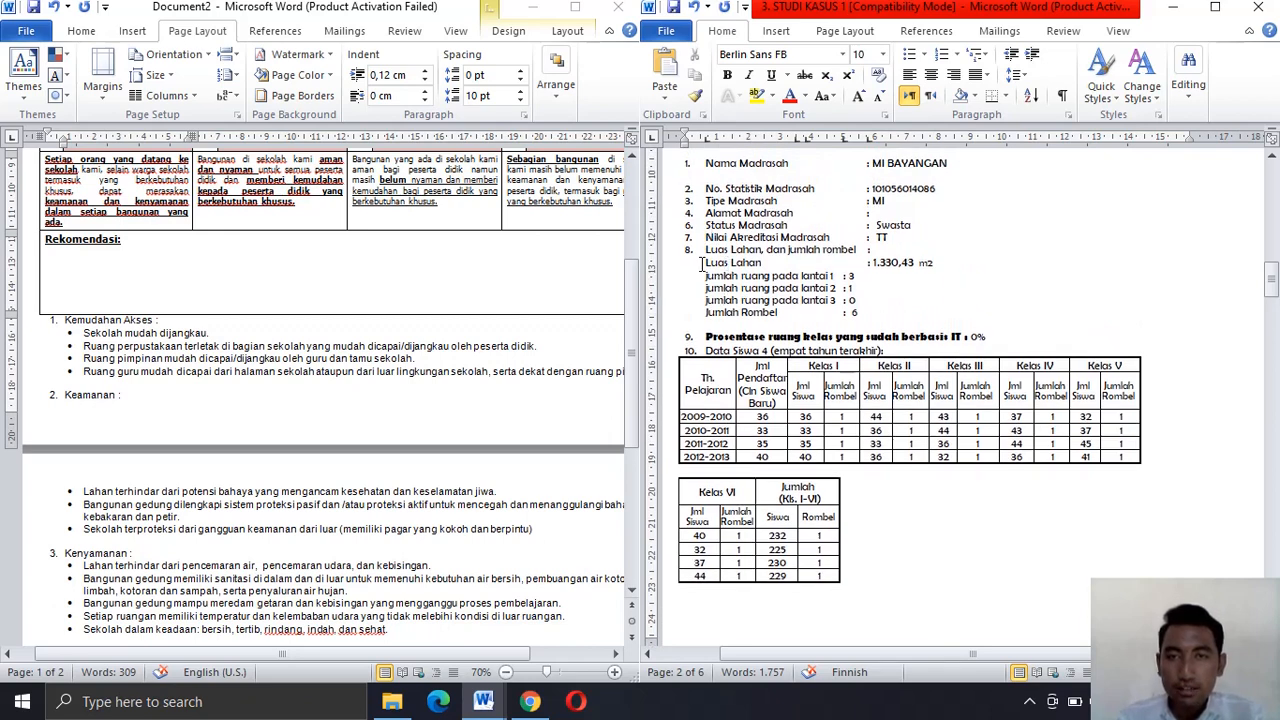
drag(701, 263, 741, 260)
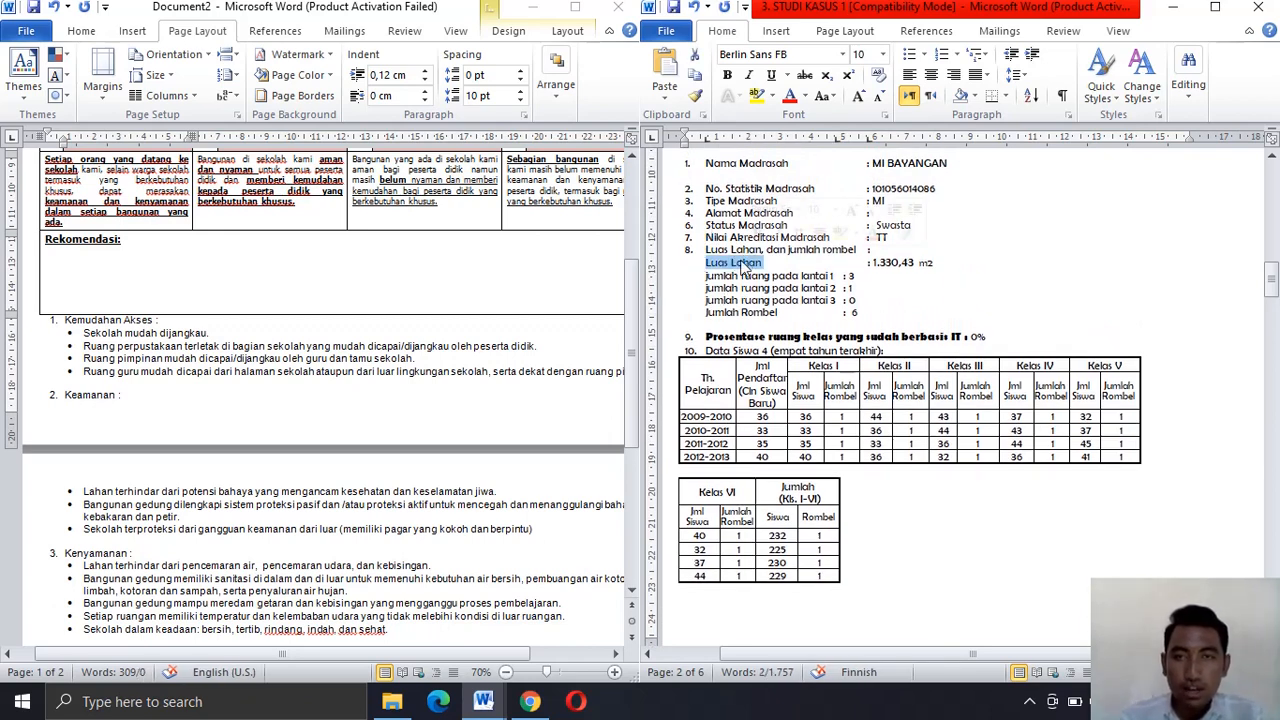
click(707, 263)
drag(707, 263, 932, 262)
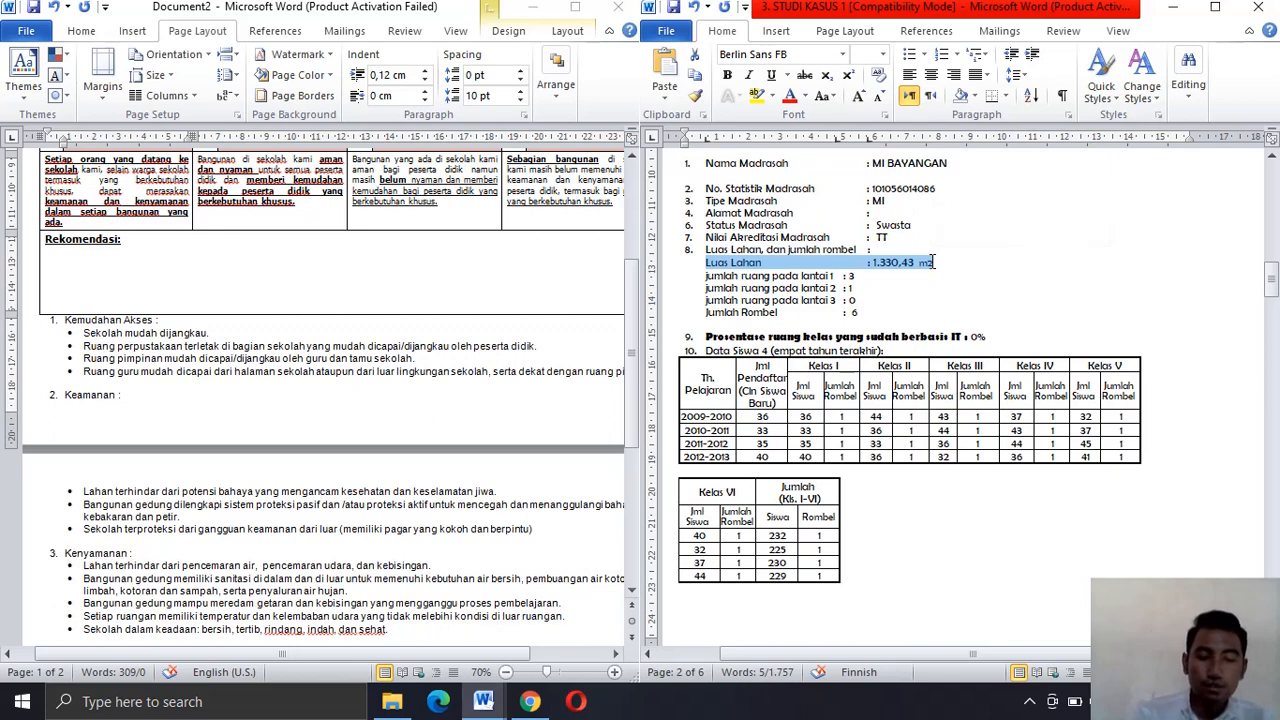
key(ctrl+b)
click(789, 96)
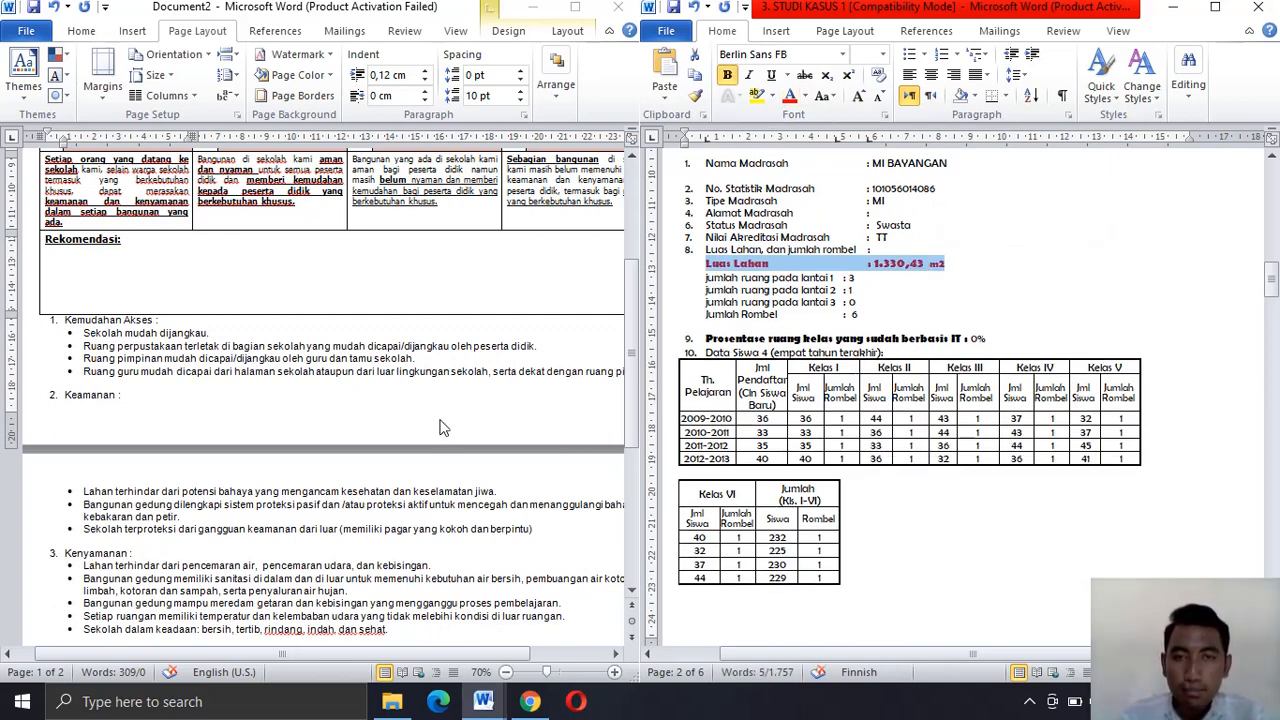
- Enter "Lahan seluas 1330,43 m2" as item 3 of the Bukti-Bukti Fisik list in Document2 and start item 4
click(432, 414)
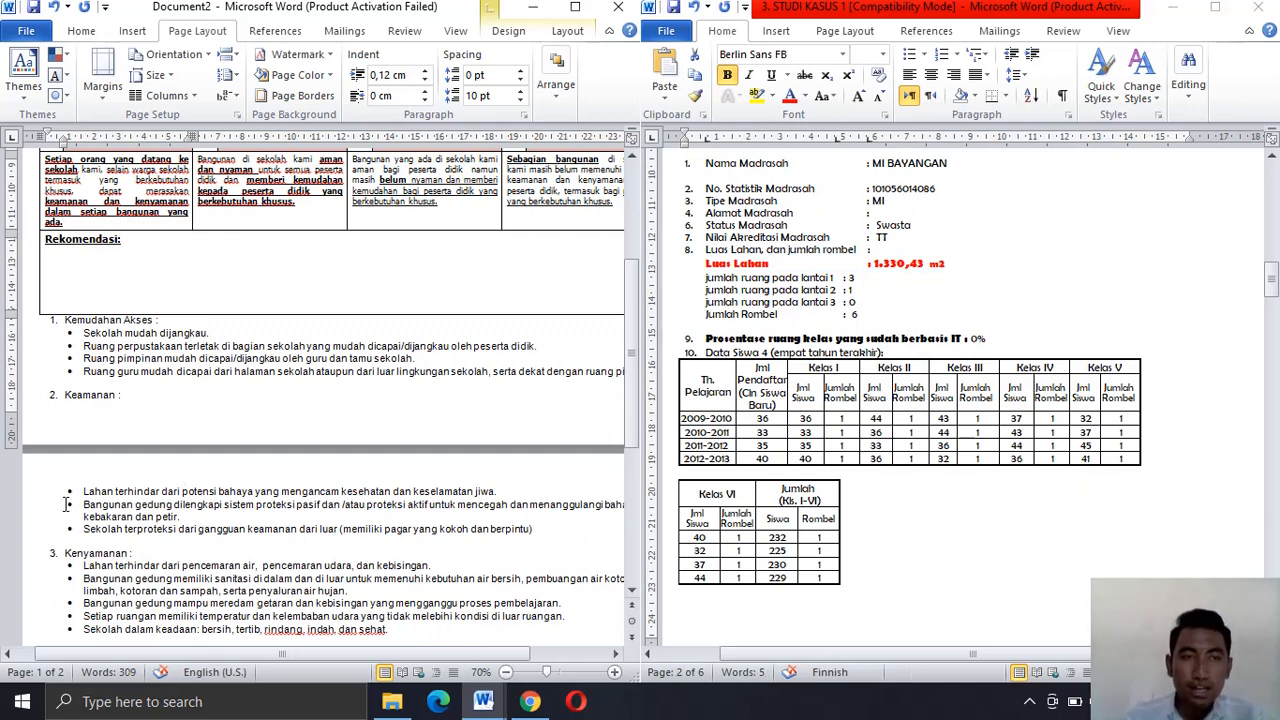
drag(83, 491, 107, 491)
click(238, 505)
drag(635, 380, 632, 290)
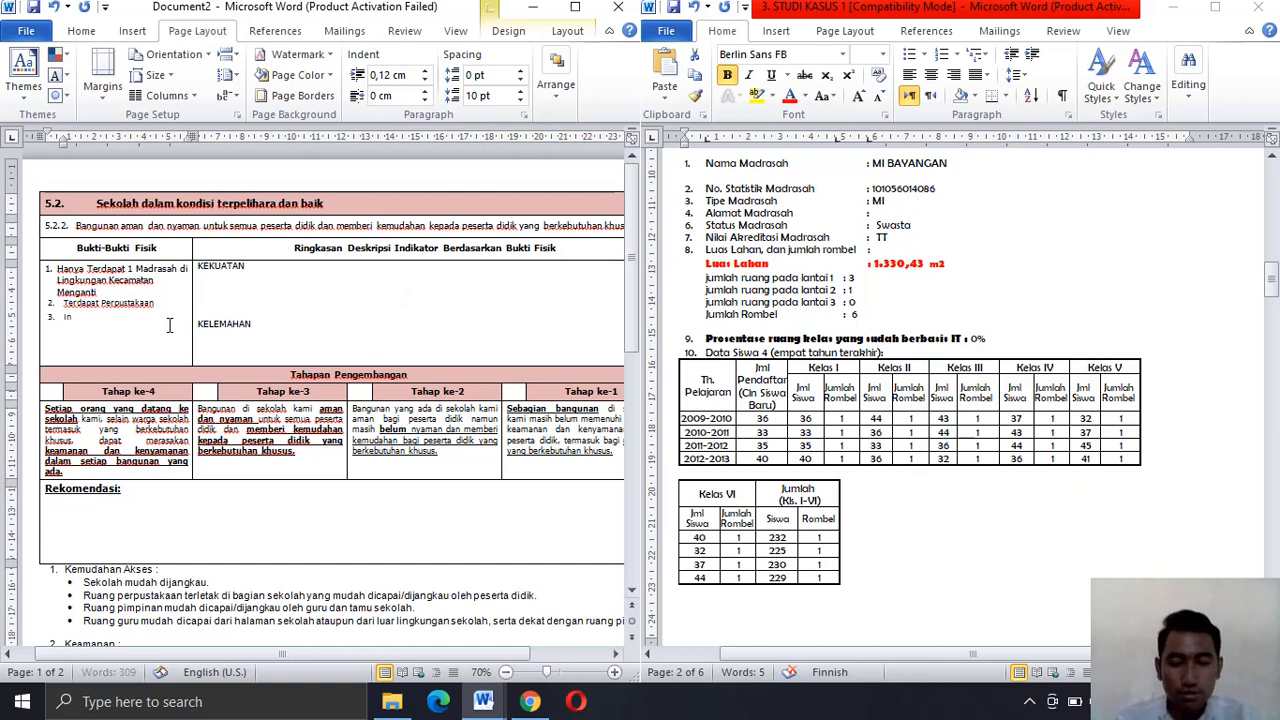
key(BackSpace)
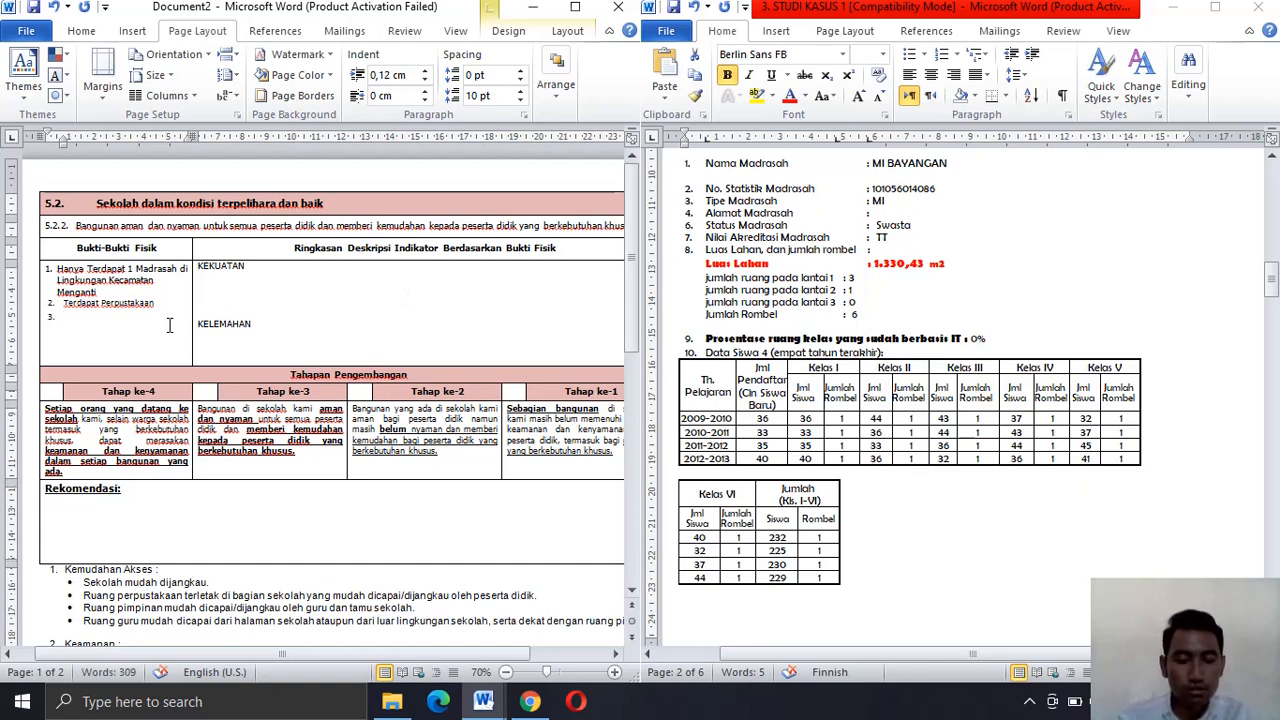
text(Lahan se)
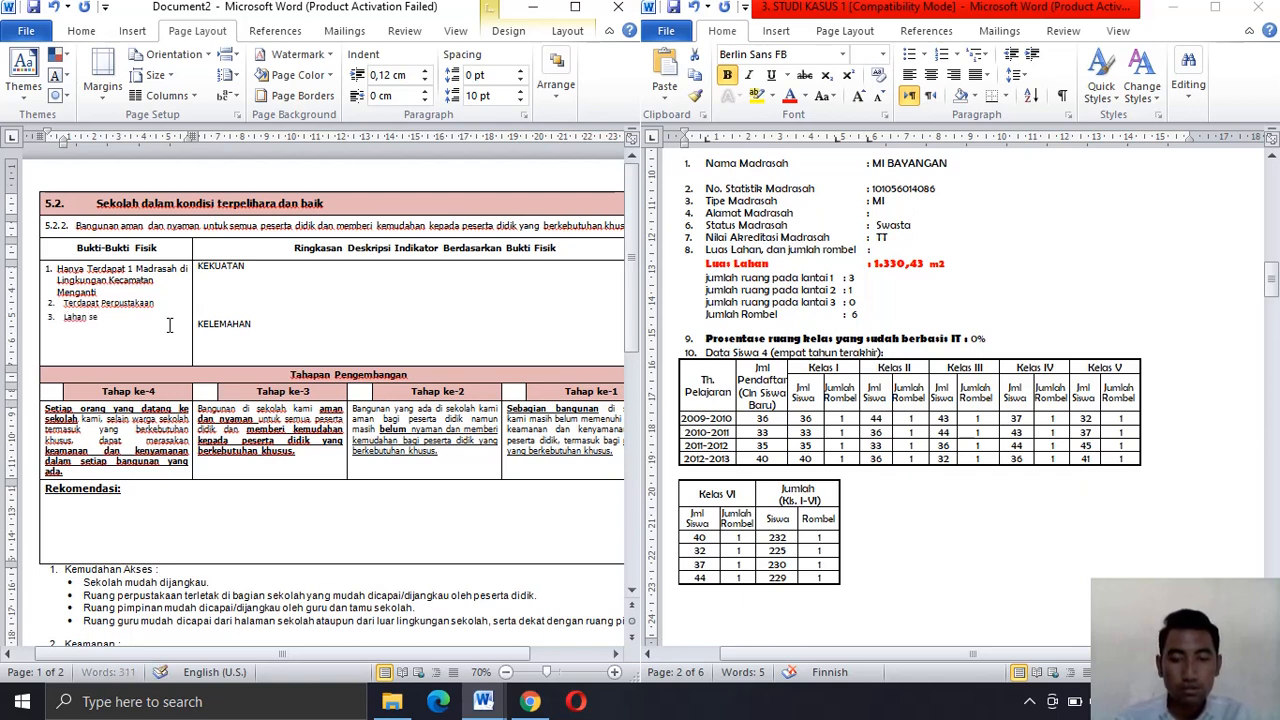
text(luas 1330,43 m2)
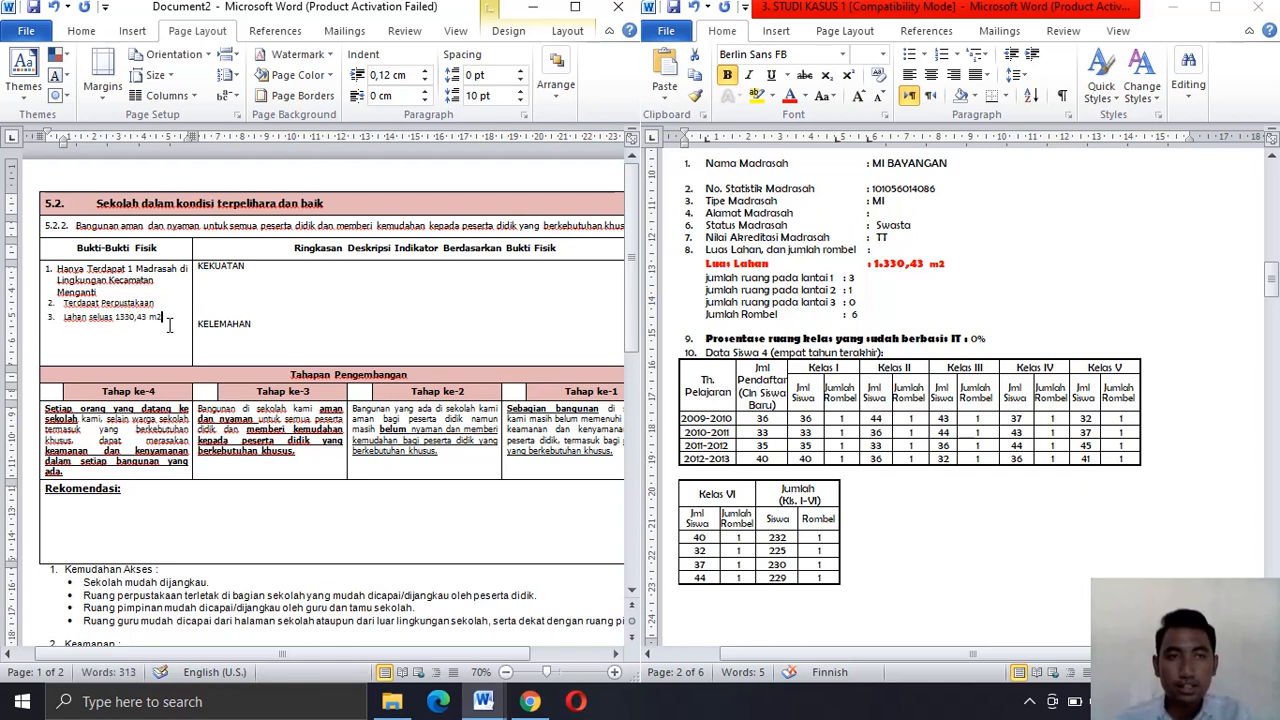
key(Return)
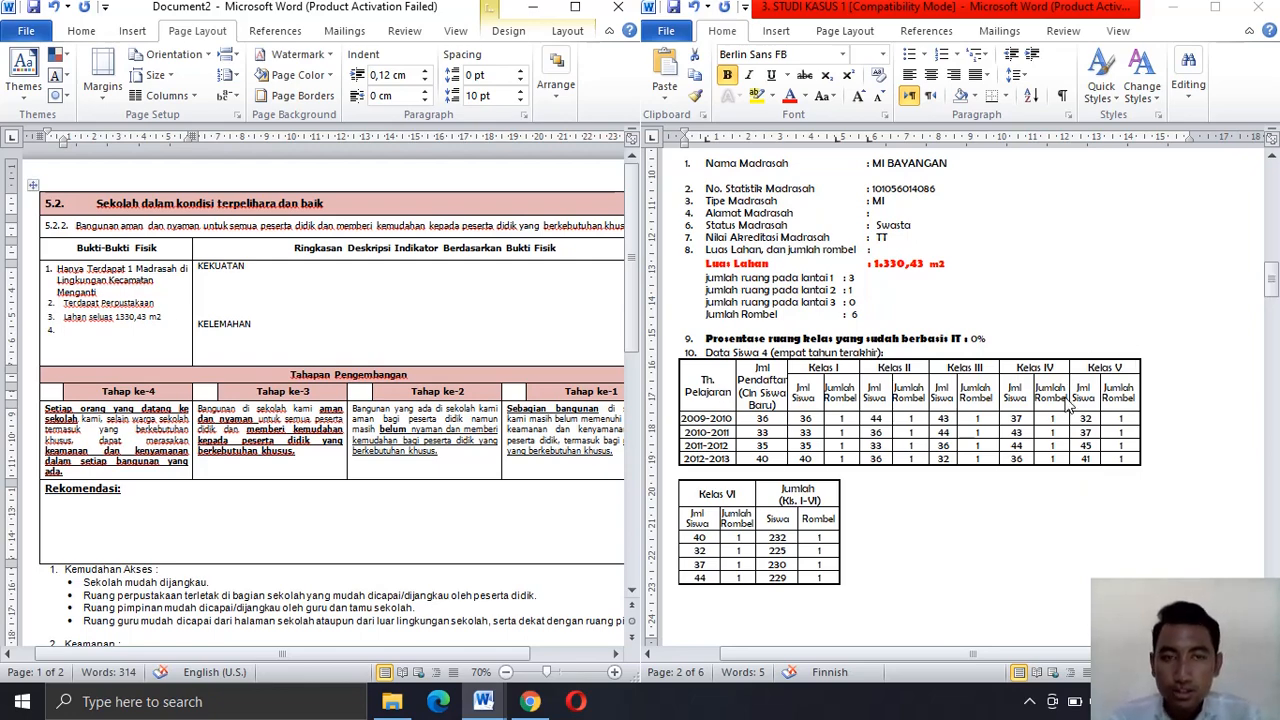
scroll(401, 480, down, 2)
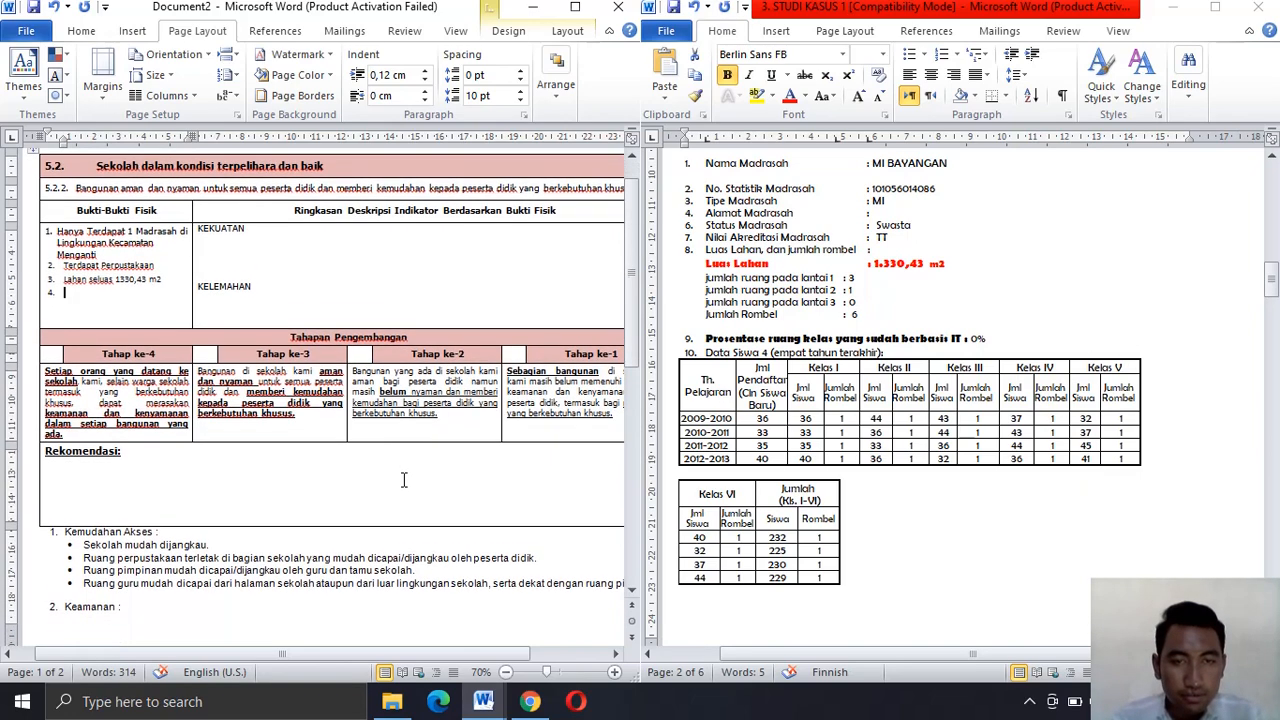
- Review the Kemudahan Akses, Keamanan and Kenyamanan criteria listed below the table in Document2
scroll(404, 480, down, 3)
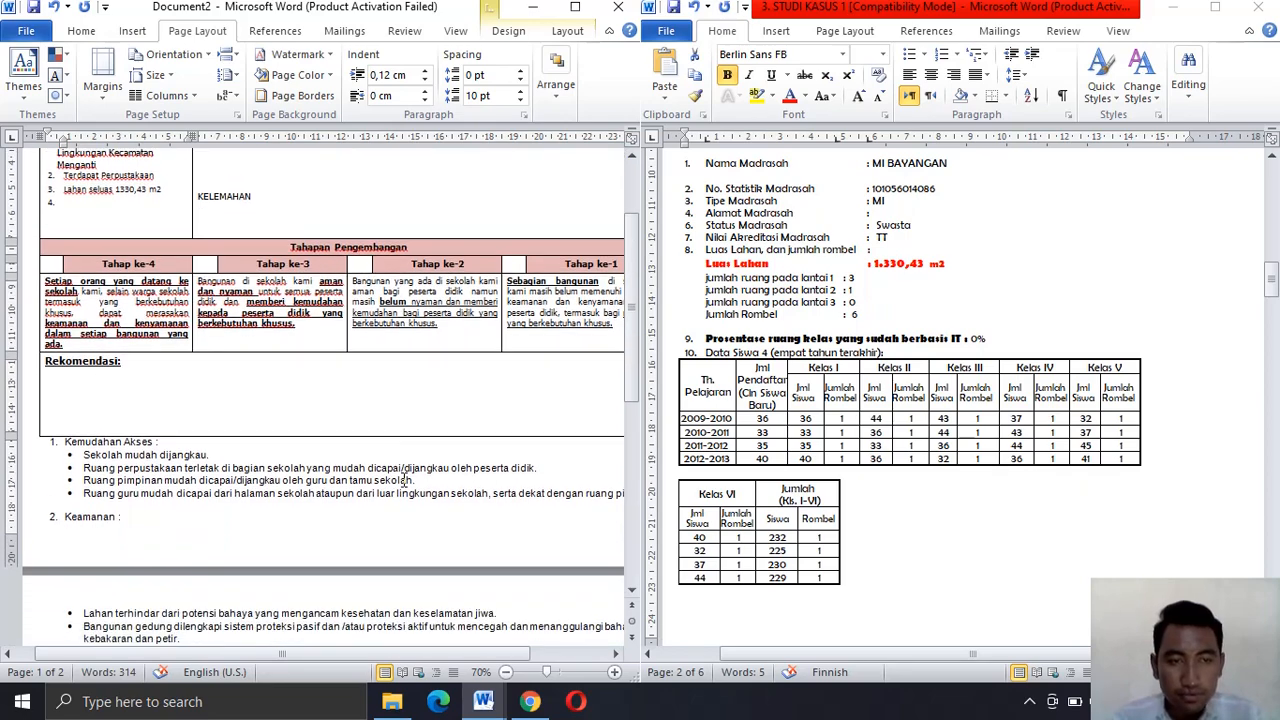
scroll(404, 480, down, 3)
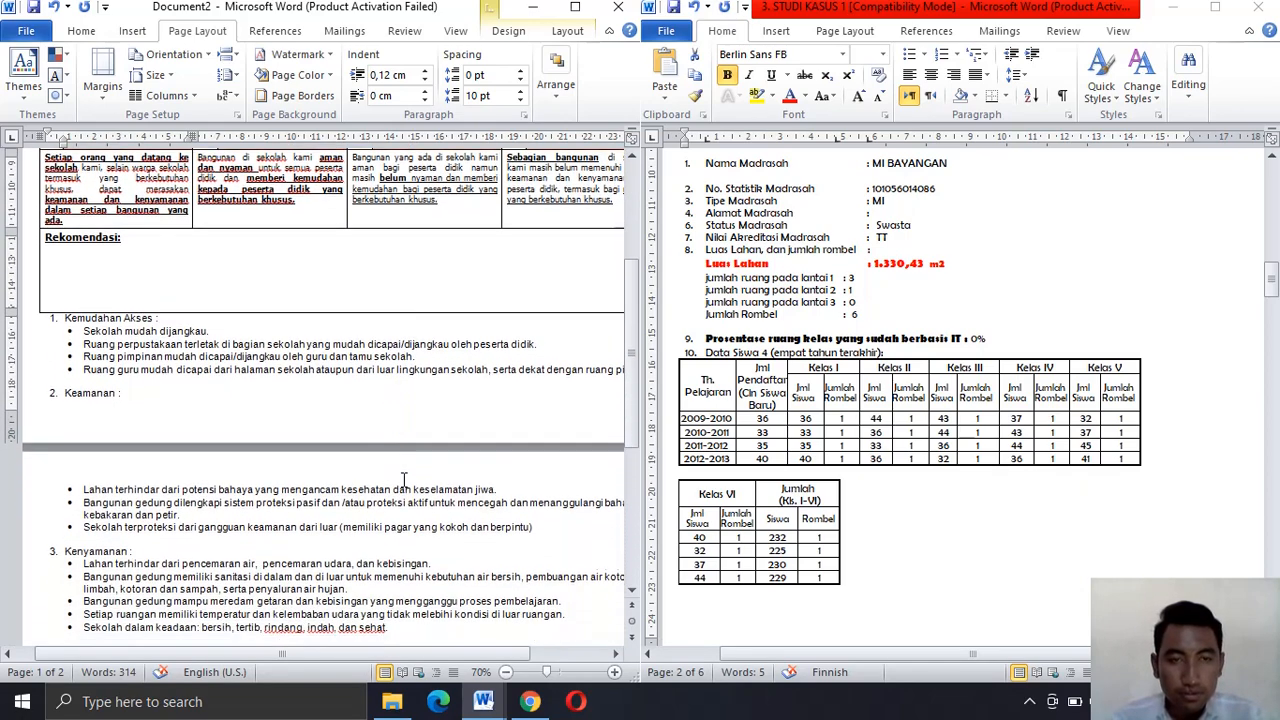
scroll(705, 378, down, 1)
scroll(705, 378, down, 4)
scroll(604, 401, down, 2)
scroll(604, 401, down, 3)
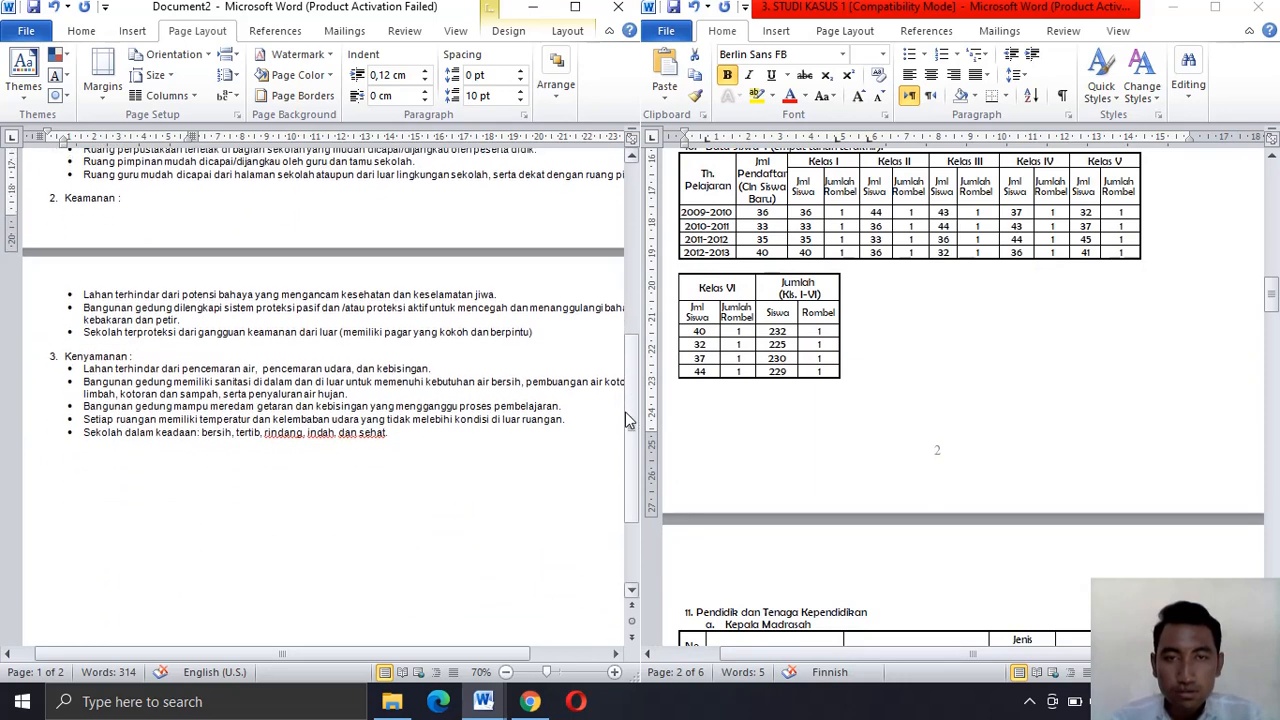
scroll(519, 400, down, 1)
click(515, 399)
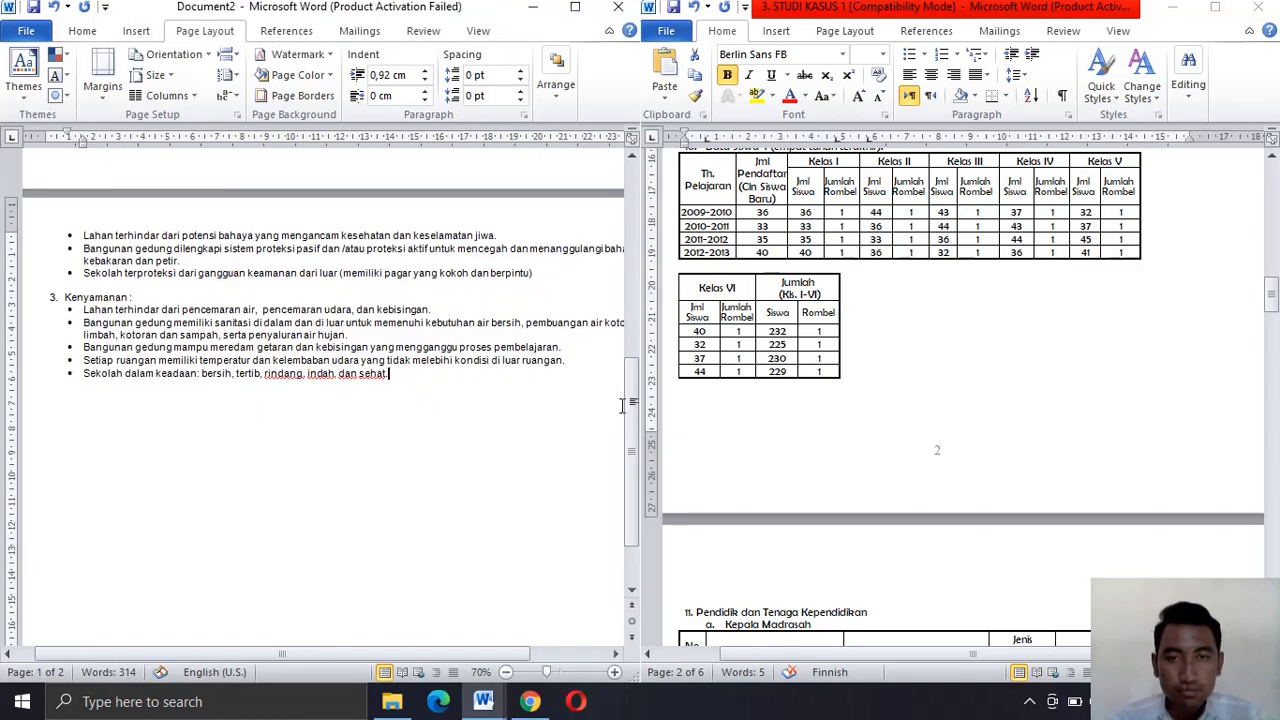
drag(632, 410, 632, 355)
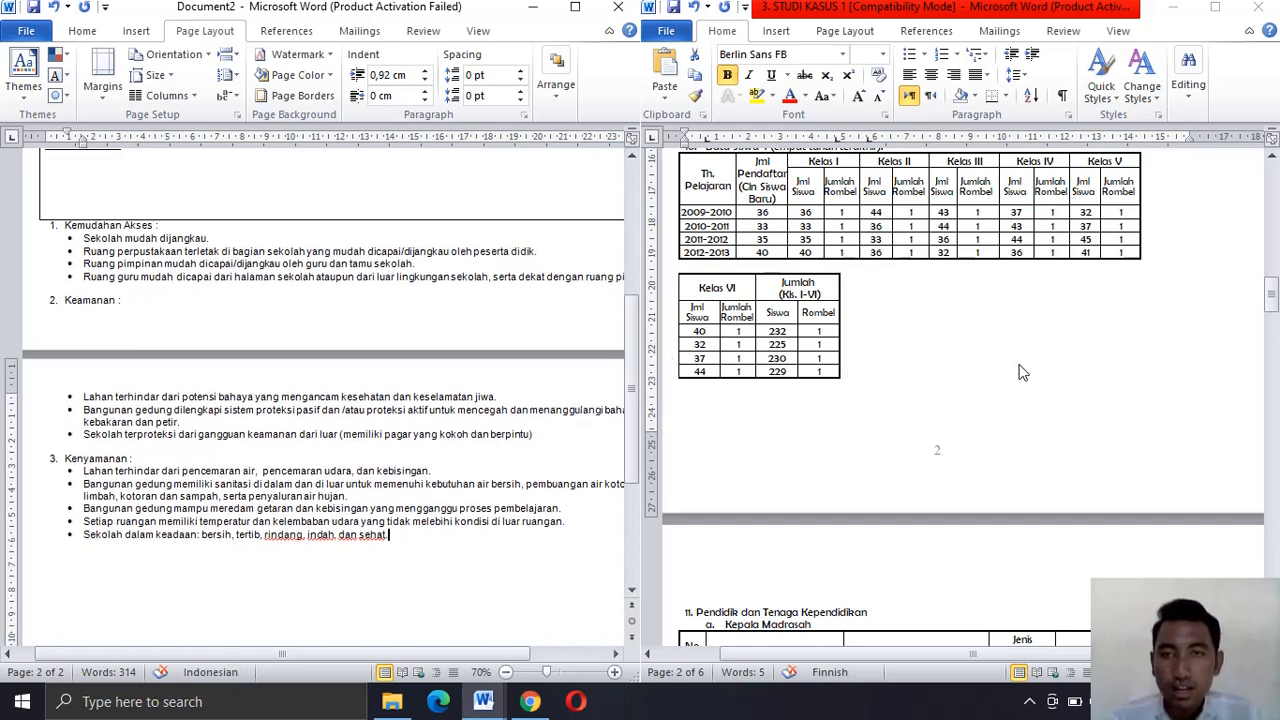
- Examine the Pendidik dan Tenaga Kependidikan tables and the student data in the case study for further physical evidence
scroll(1024, 372, down, 1)
scroll(1022, 372, down, 2)
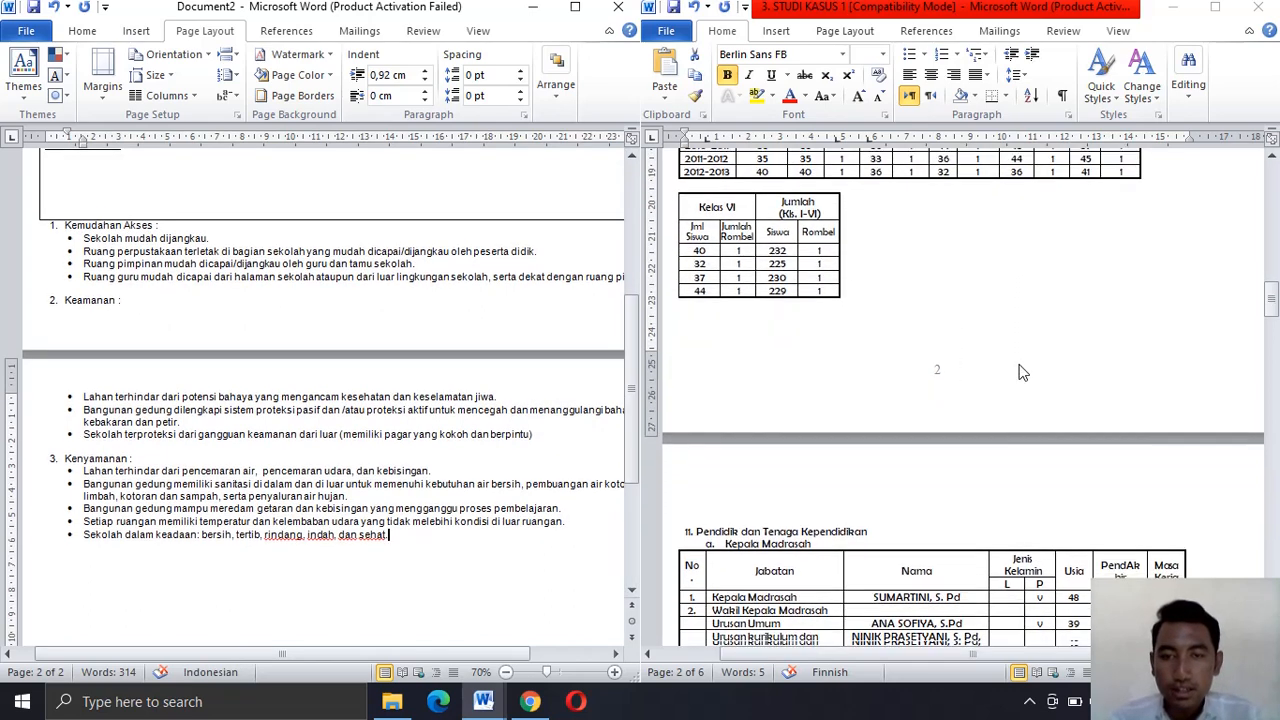
scroll(1022, 372, down, 3)
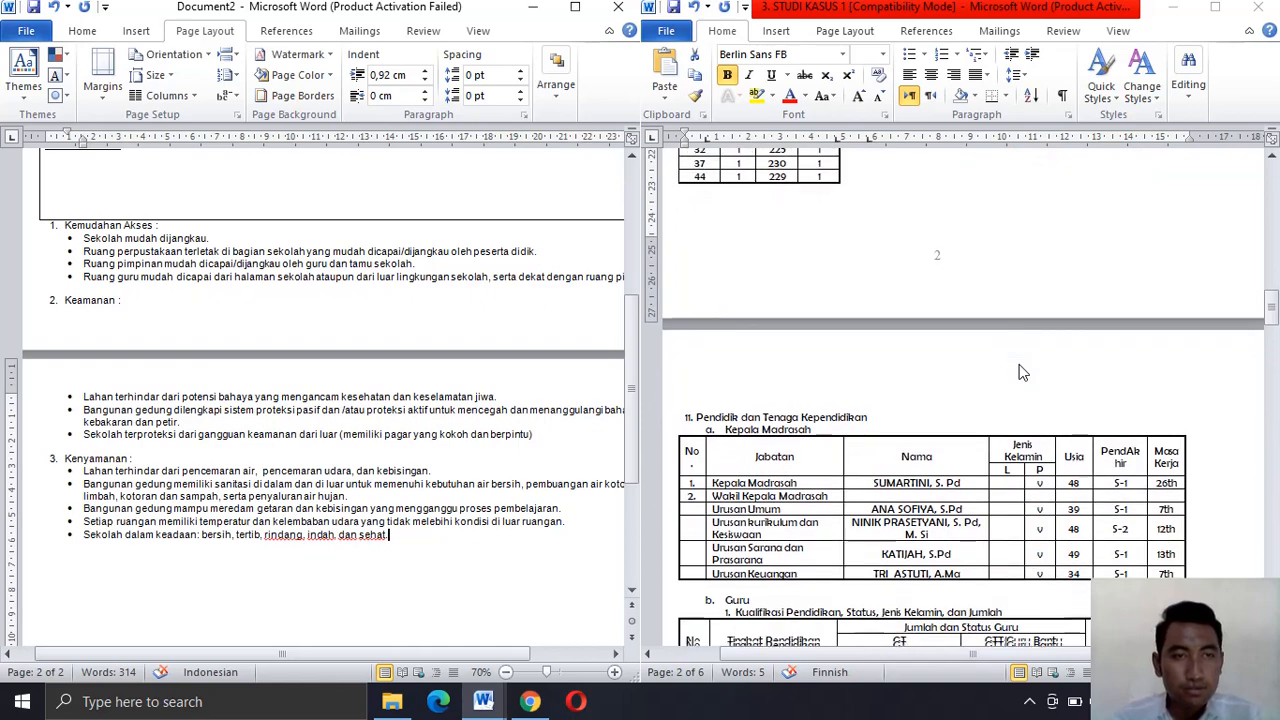
scroll(1022, 372, down, 2)
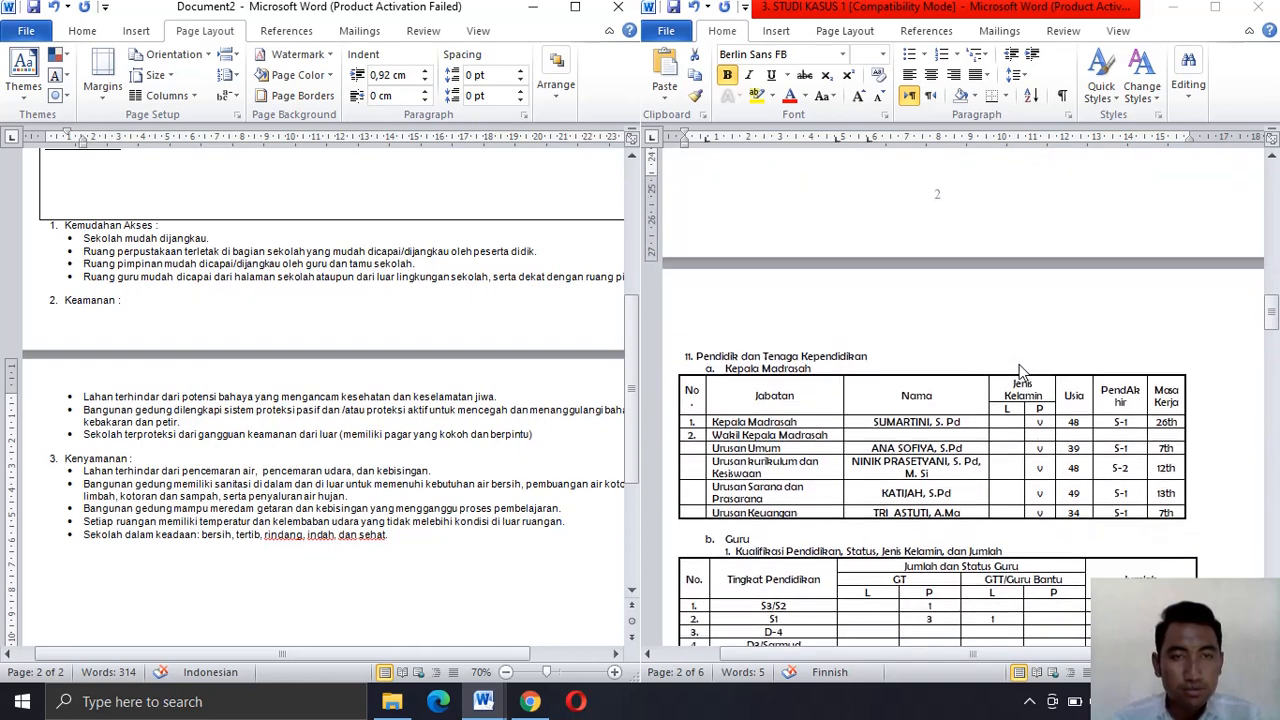
scroll(1022, 372, down, 2)
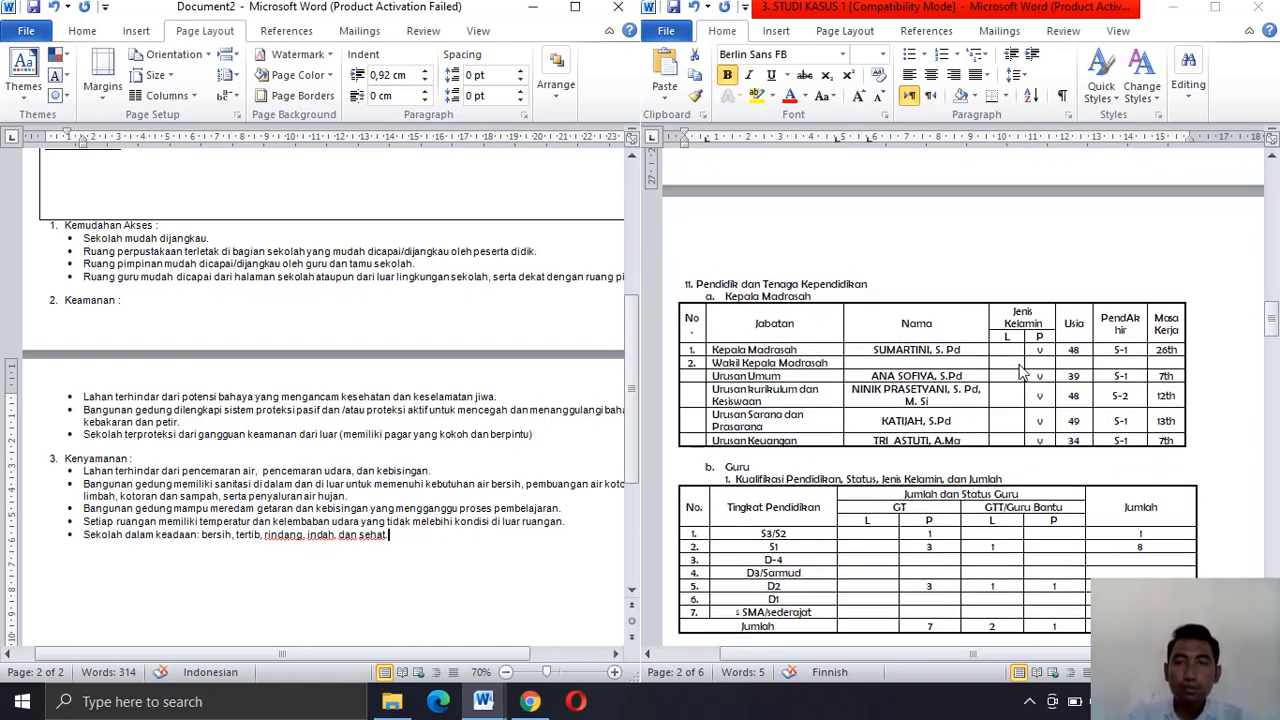
scroll(963, 333, up, 2)
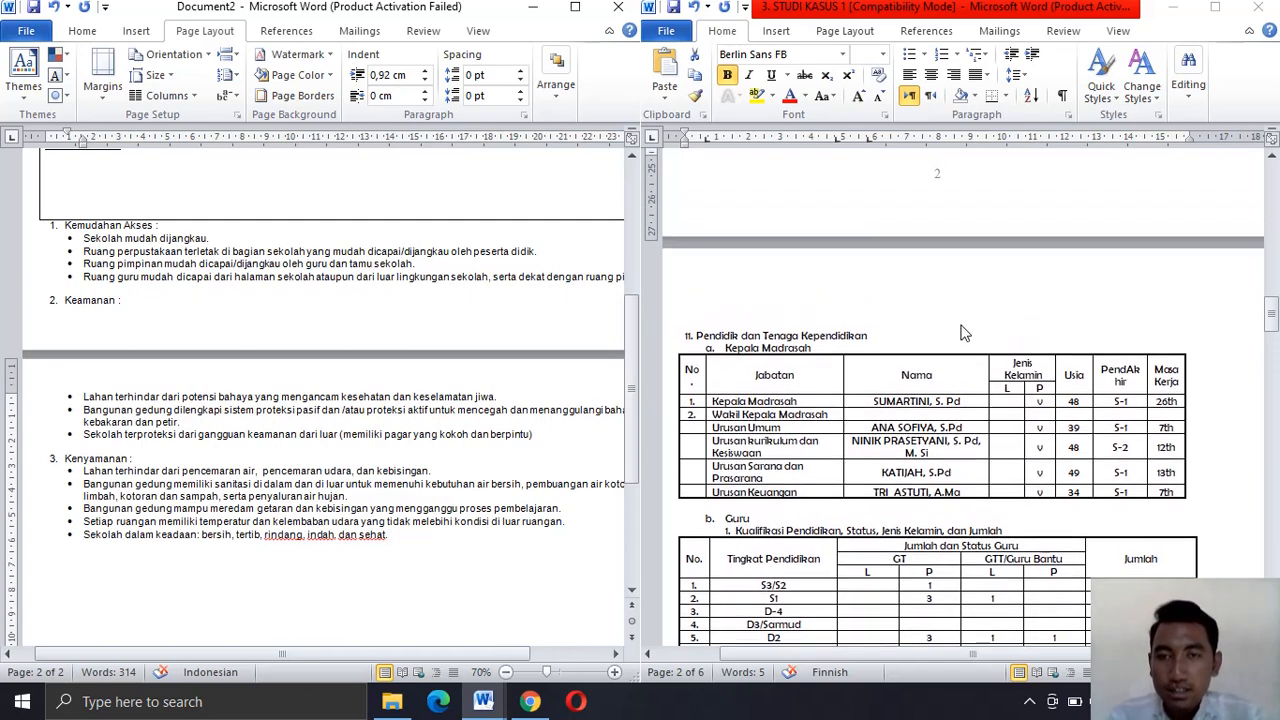
scroll(963, 333, down, 1)
scroll(963, 333, down, 3)
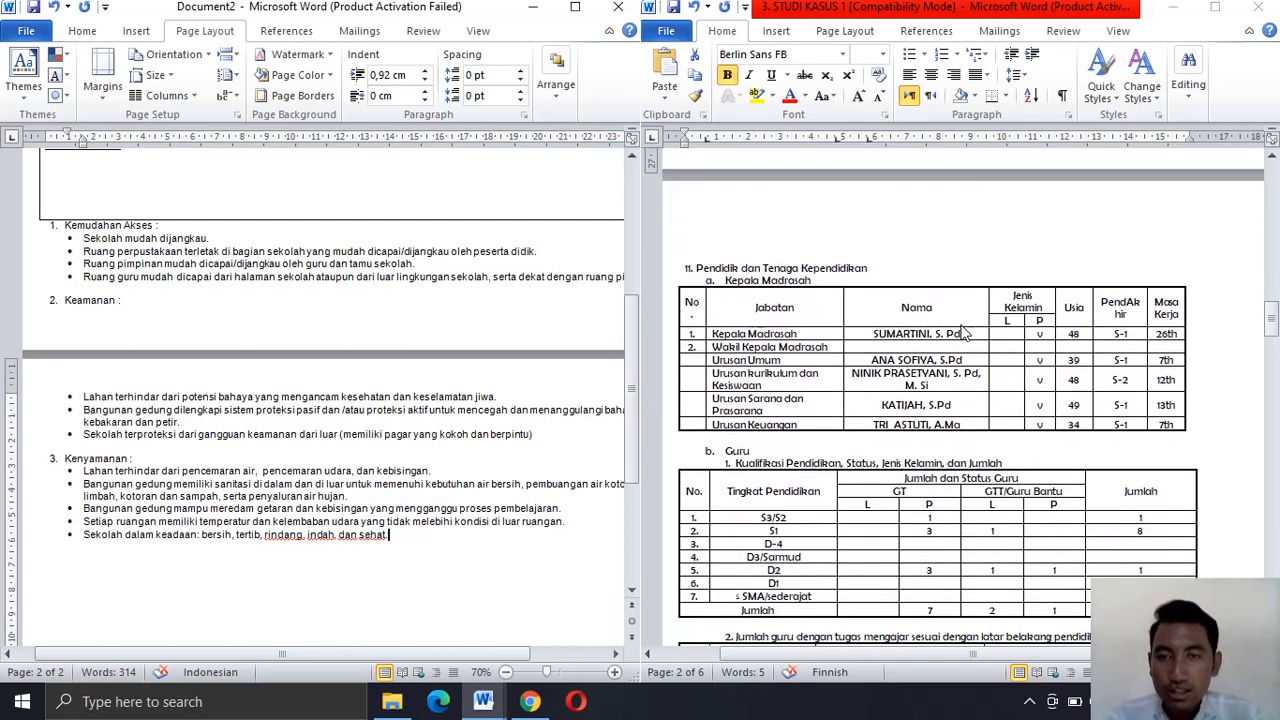
scroll(963, 333, down, 1)
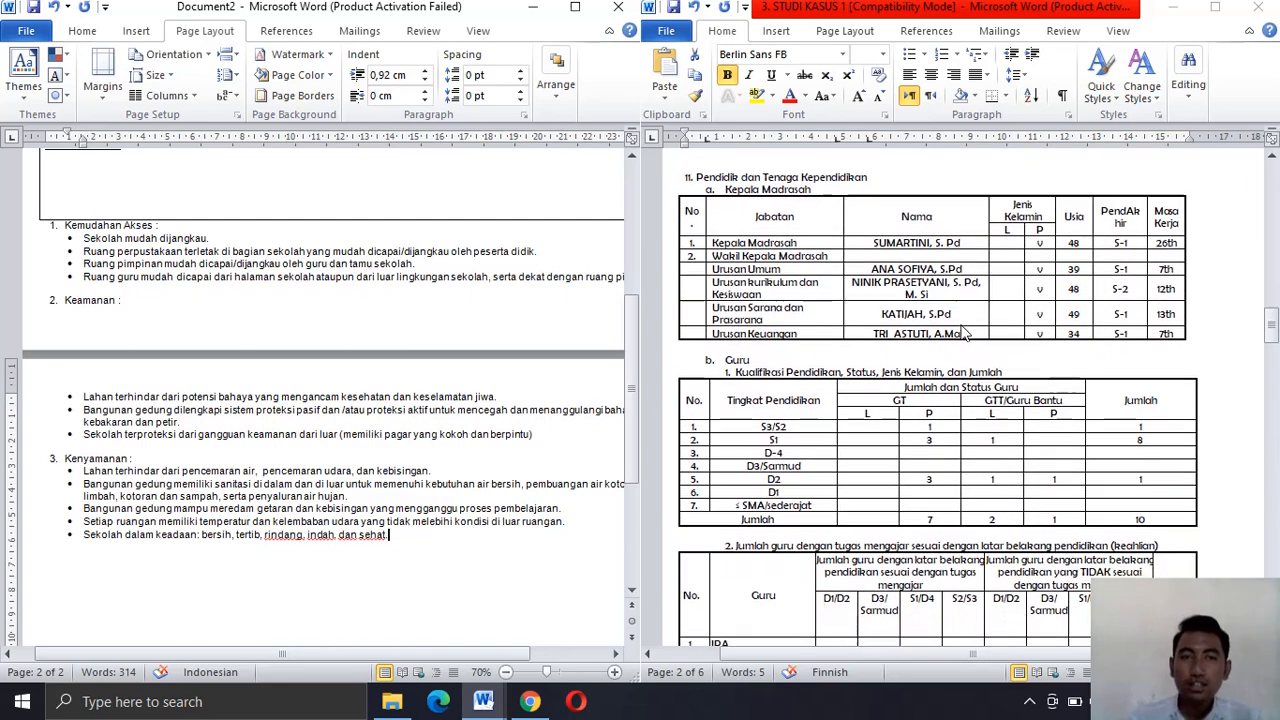
scroll(963, 333, up, 2)
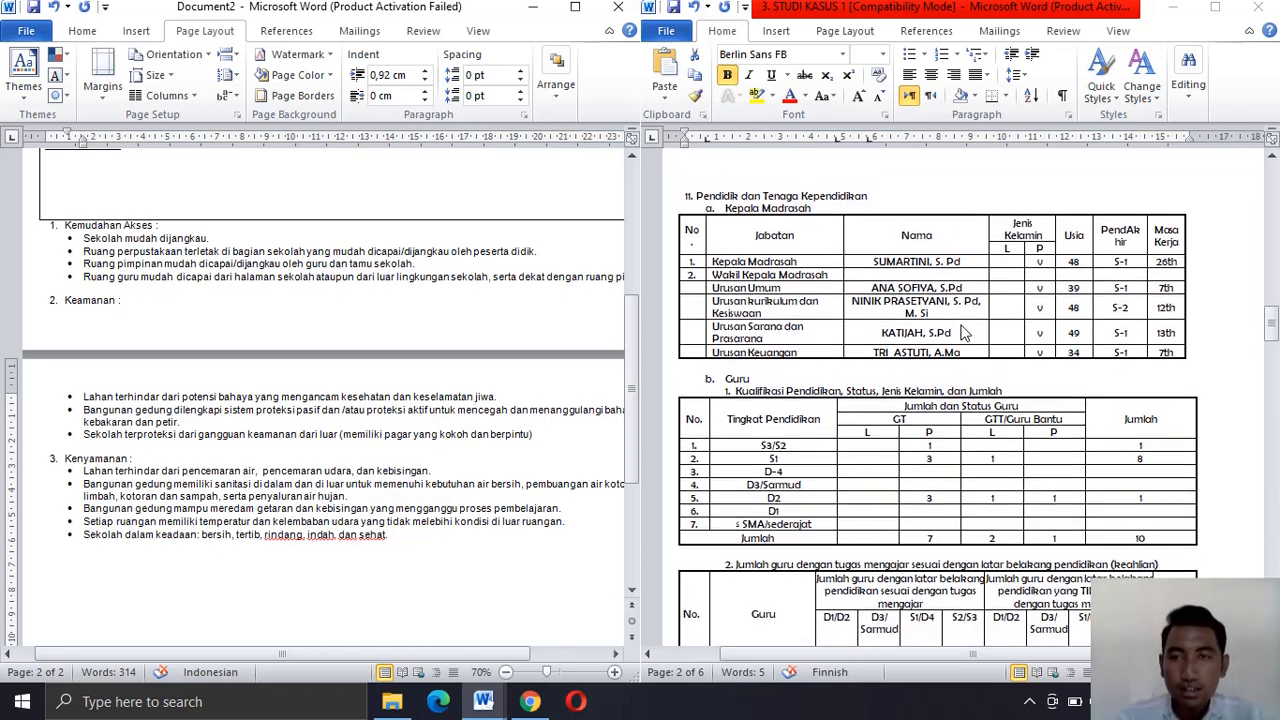
scroll(963, 332, up, 3)
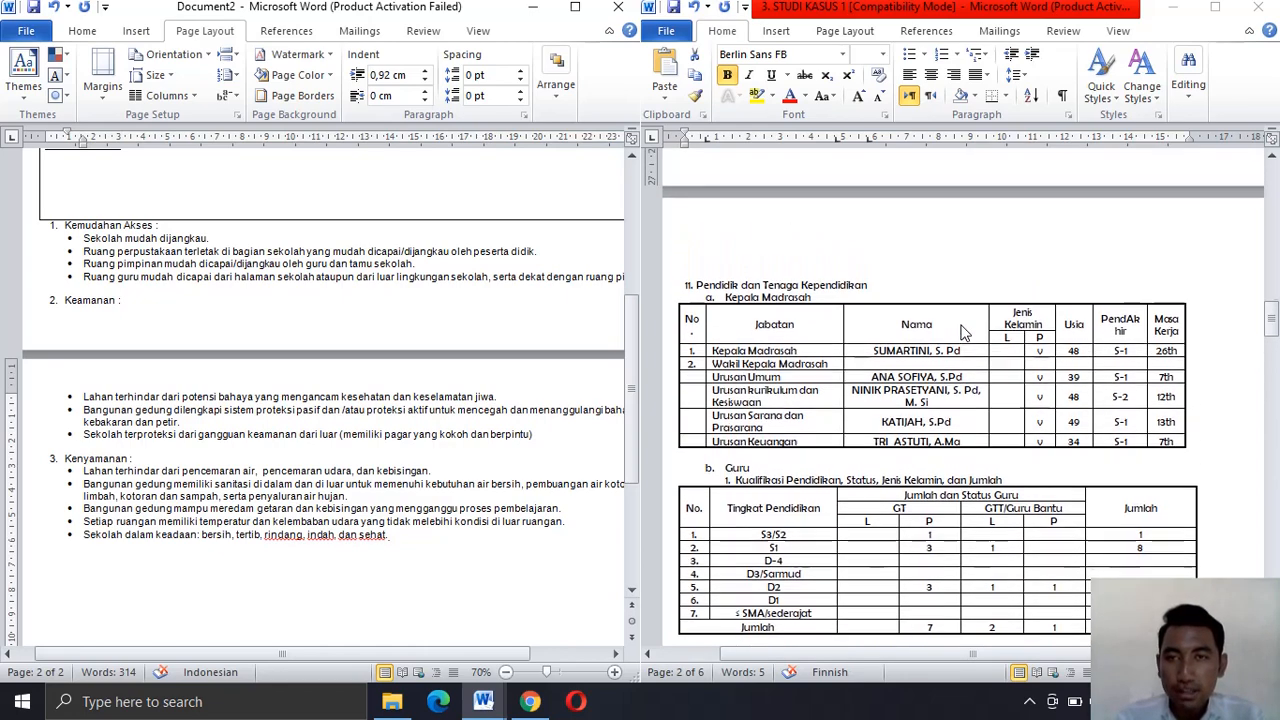
scroll(963, 332, up, 2)
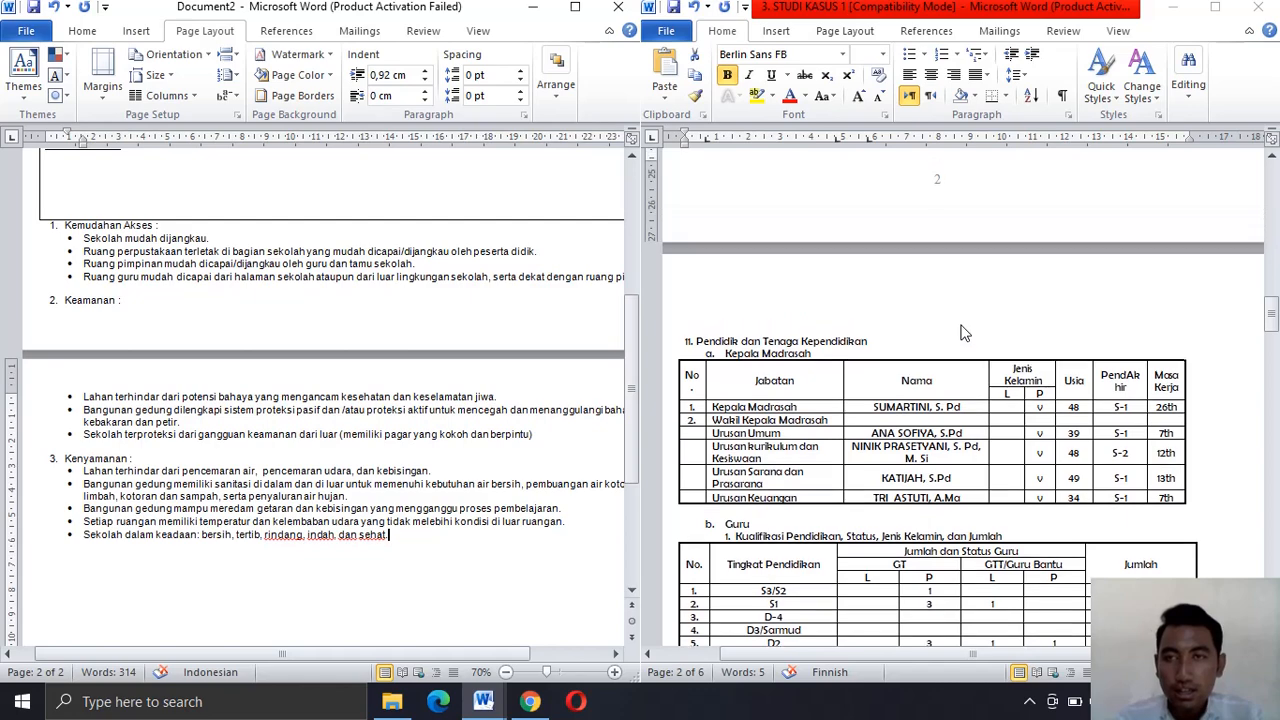
scroll(963, 332, up, 3)
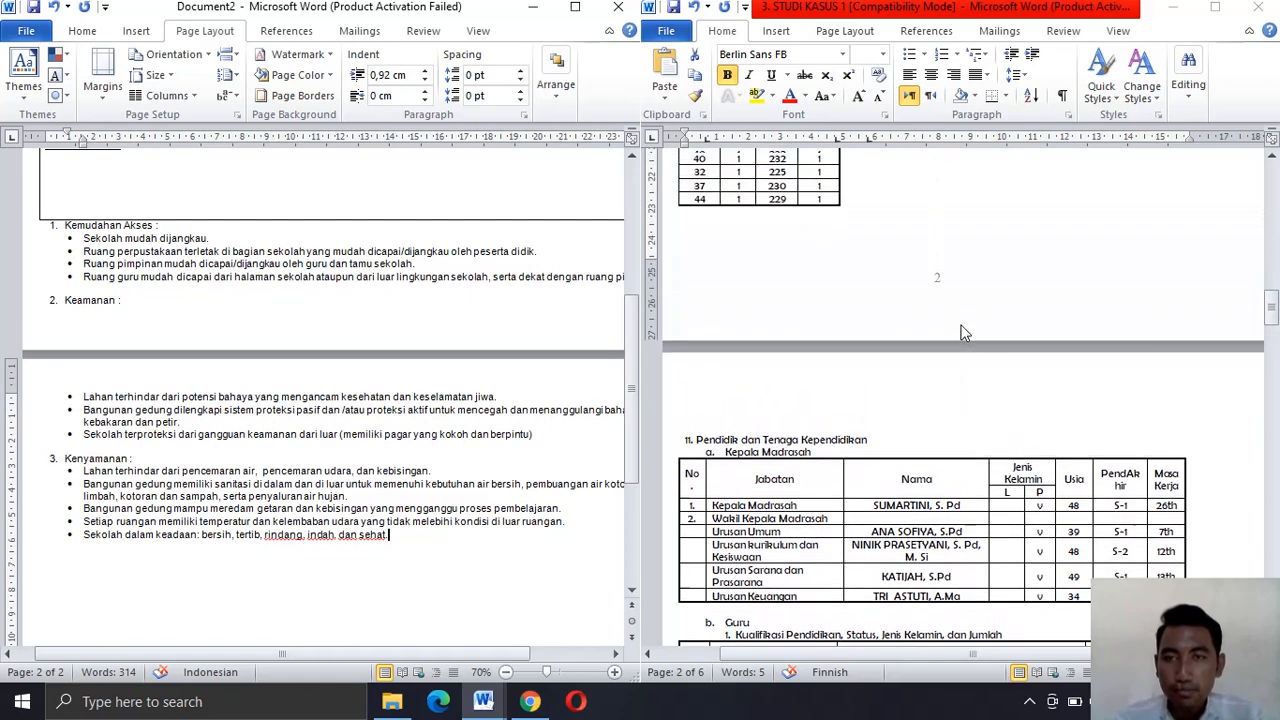
scroll(963, 332, up, 3)
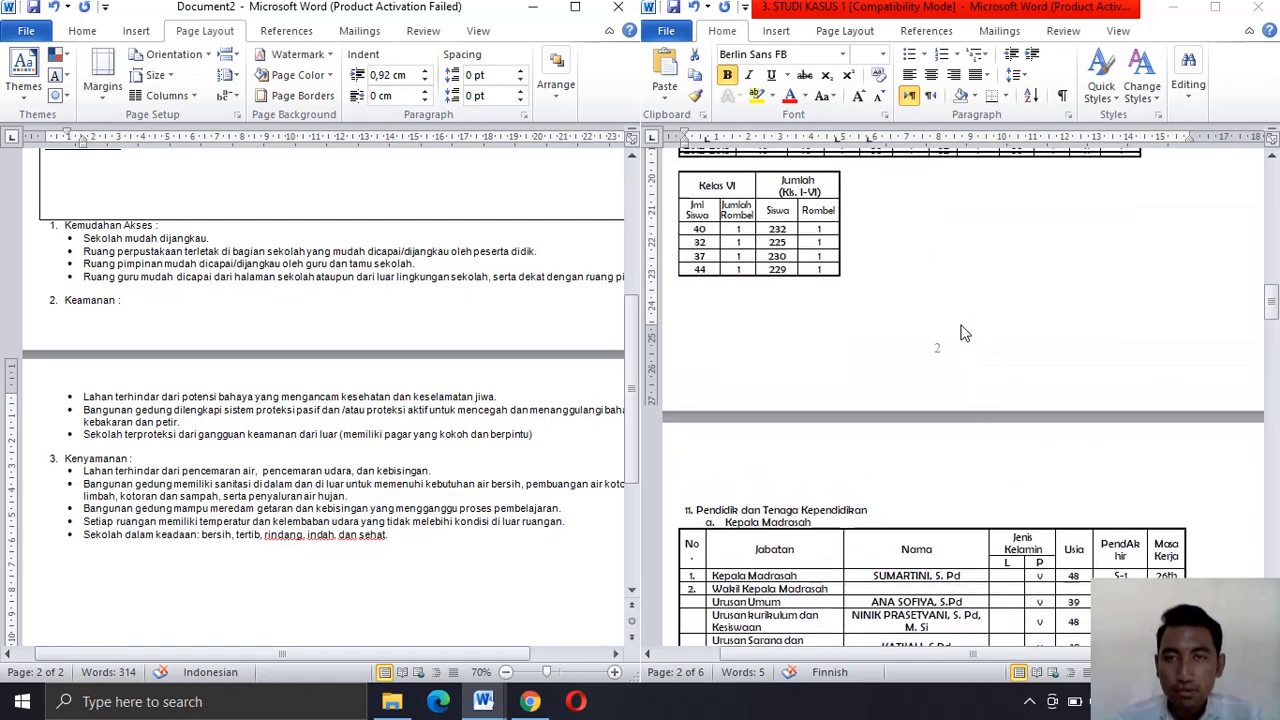
scroll(963, 332, up, 2)
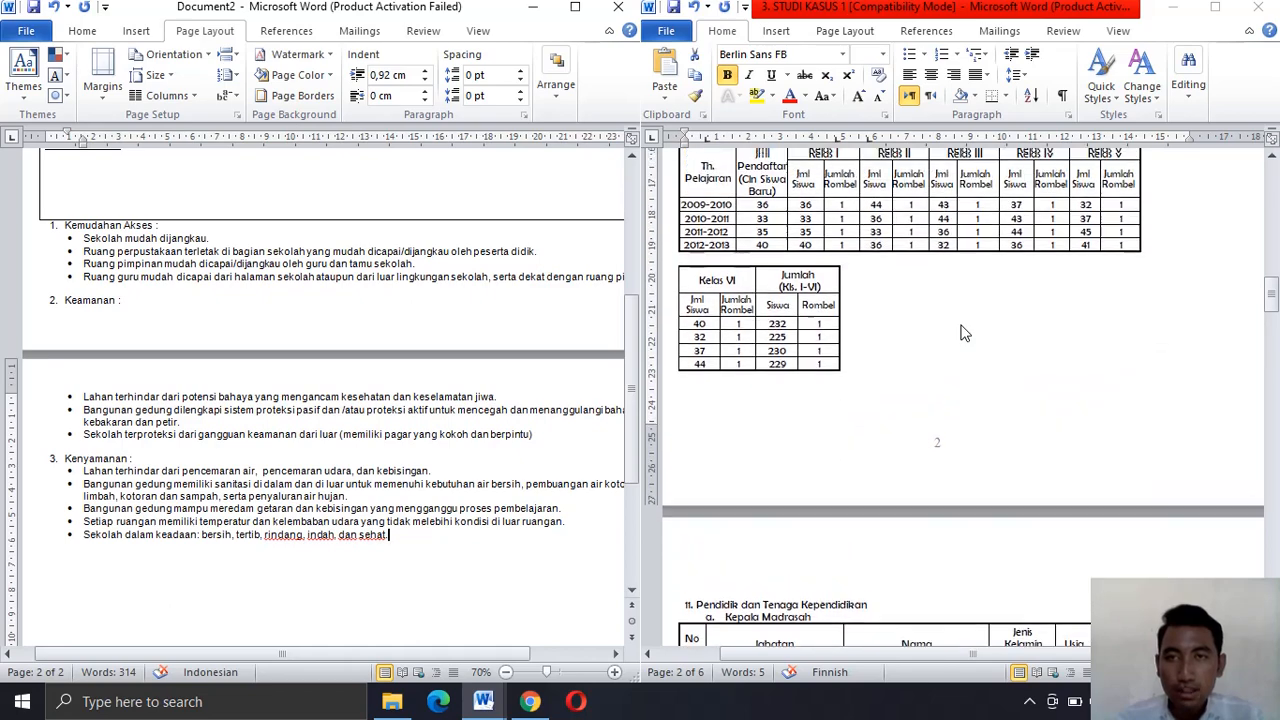
scroll(963, 332, up, 3)
scroll(963, 332, up, 5)
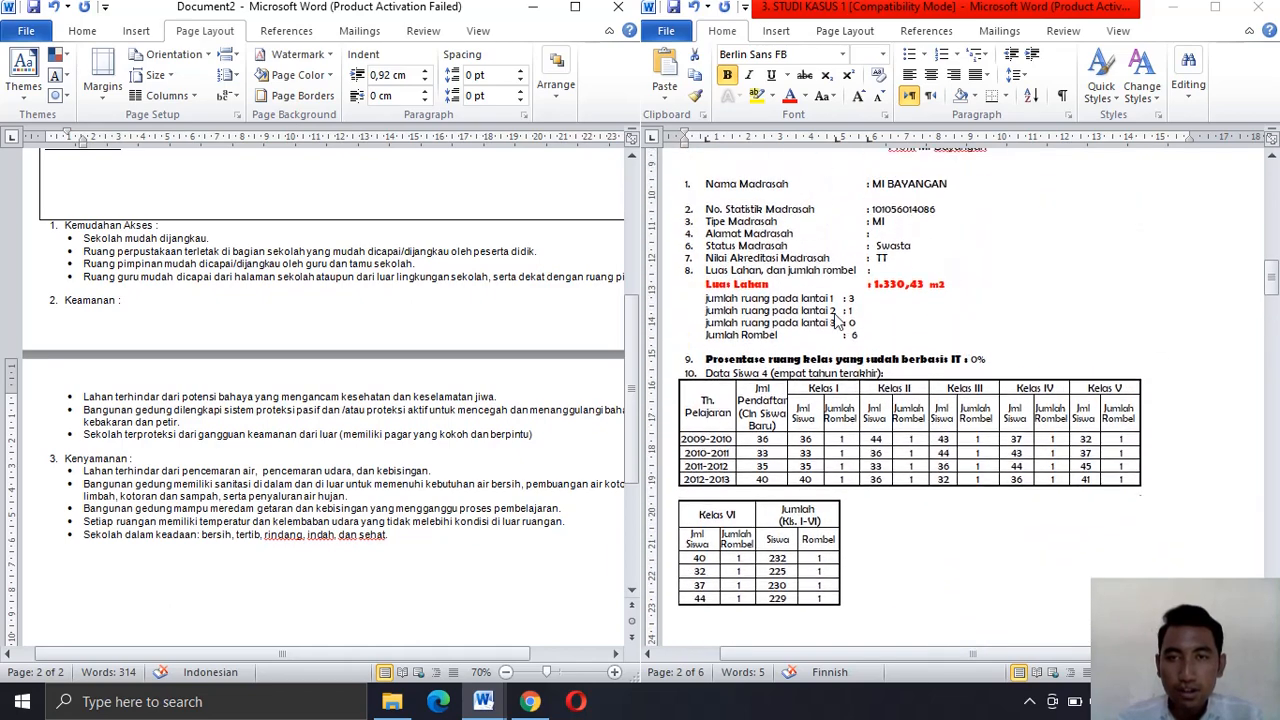
- Look back through the case study from the Profil MI Bayangan section to the evidence marked red on page 1
click(722, 474)
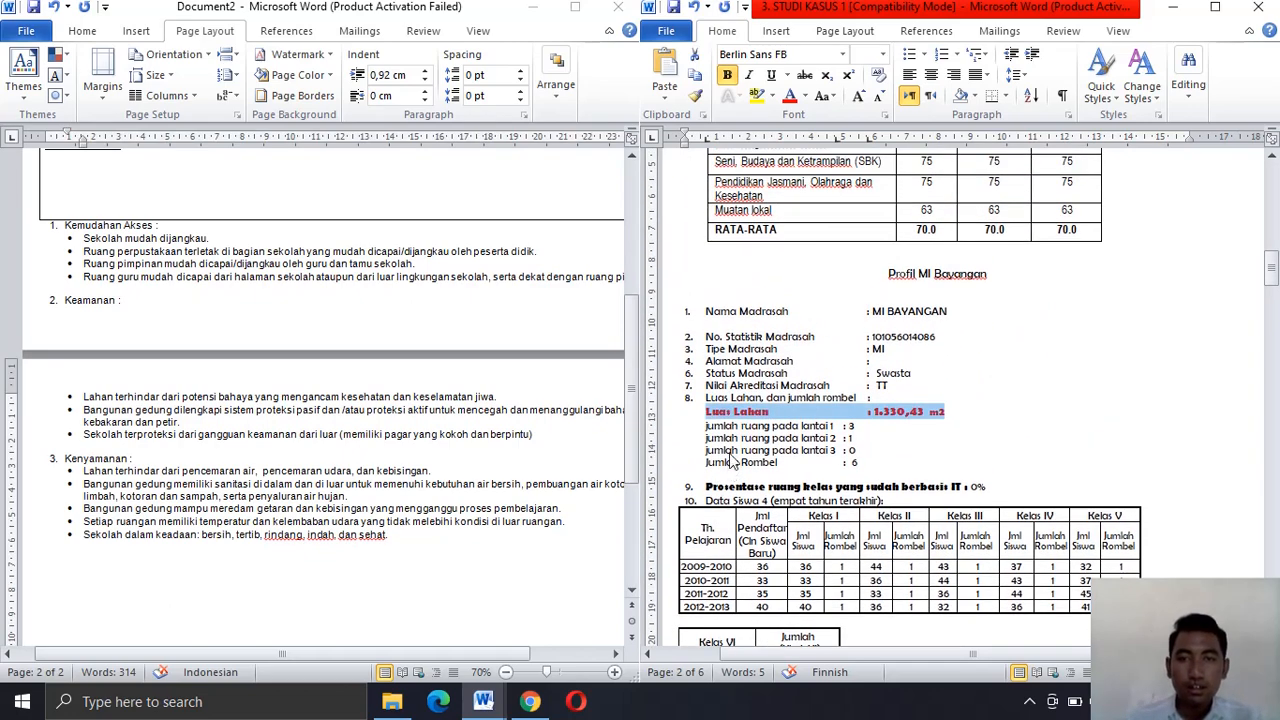
double_click(722, 427)
scroll(719, 480, up, 2)
scroll(718, 484, up, 11)
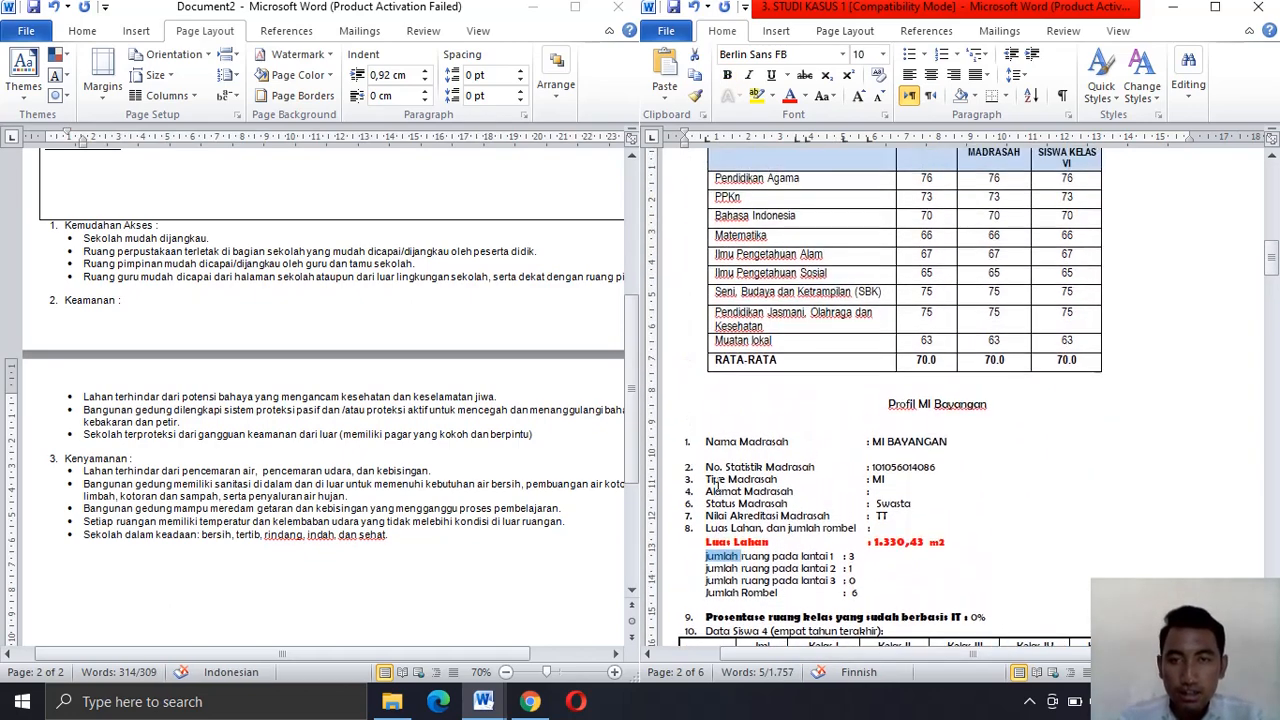
scroll(717, 484, up, 8)
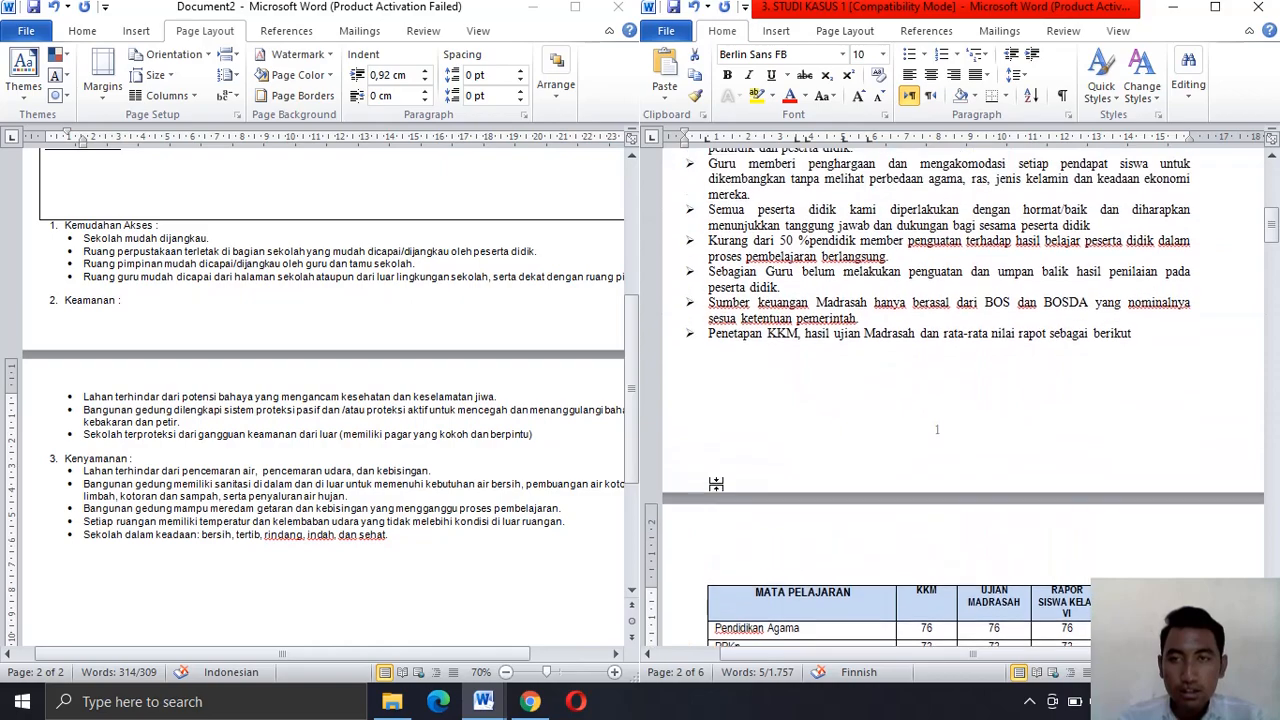
scroll(716, 488, up, 5)
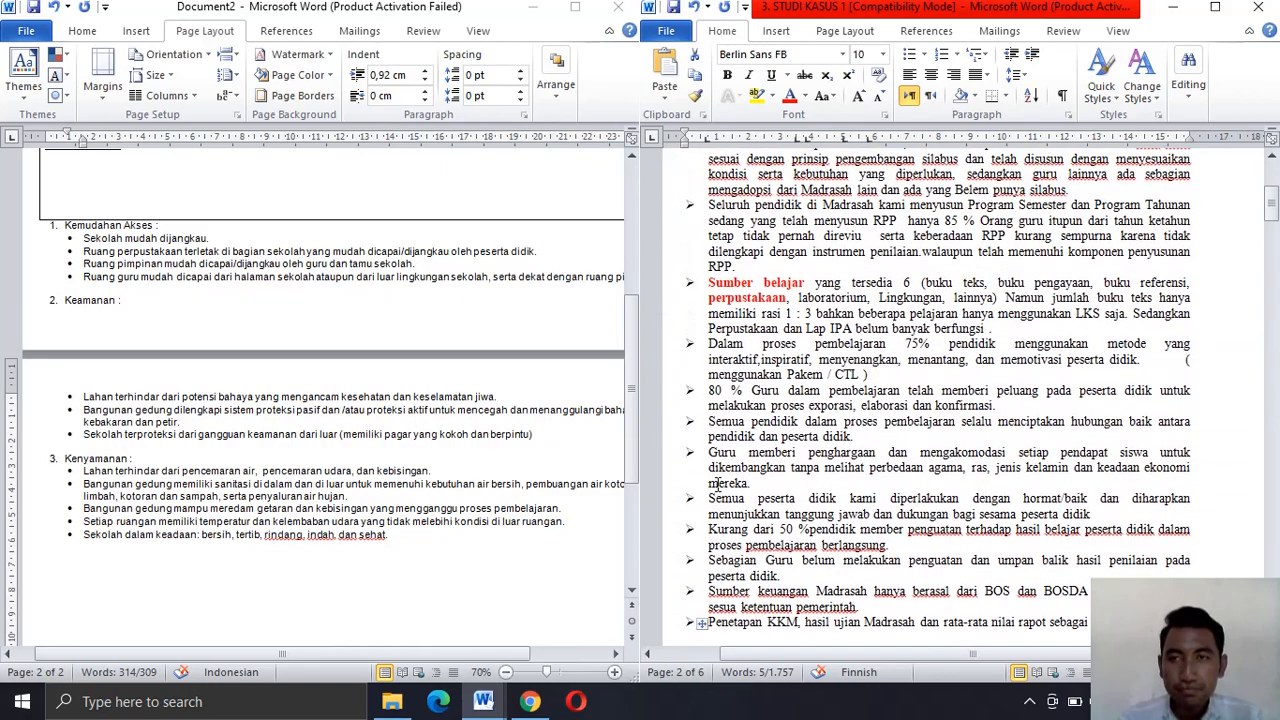
scroll(717, 484, up, 4)
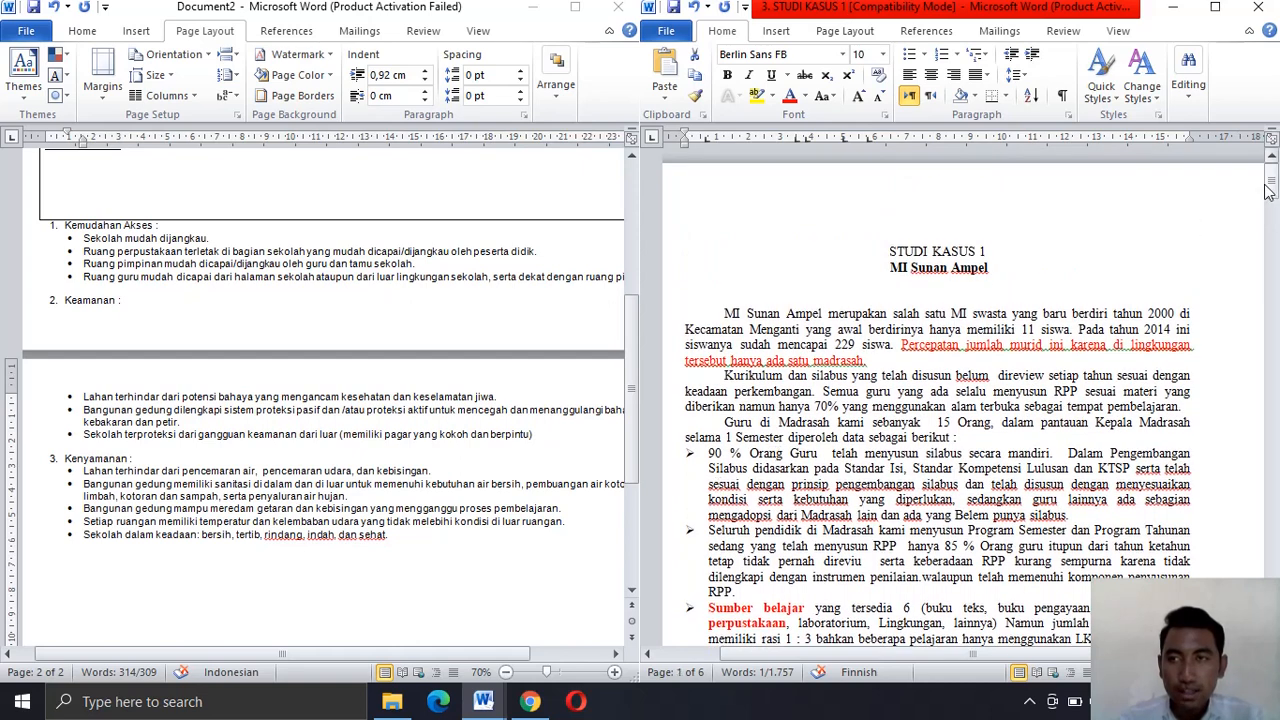
- Examine the three "jumlah ruang pada lantai" lines under Luas Lahan in the Profil MI Bayangan section
drag(1270, 192, 1272, 290)
scroll(690, 344, down, 1)
triple_click(742, 333)
scroll(735, 310, down, 1)
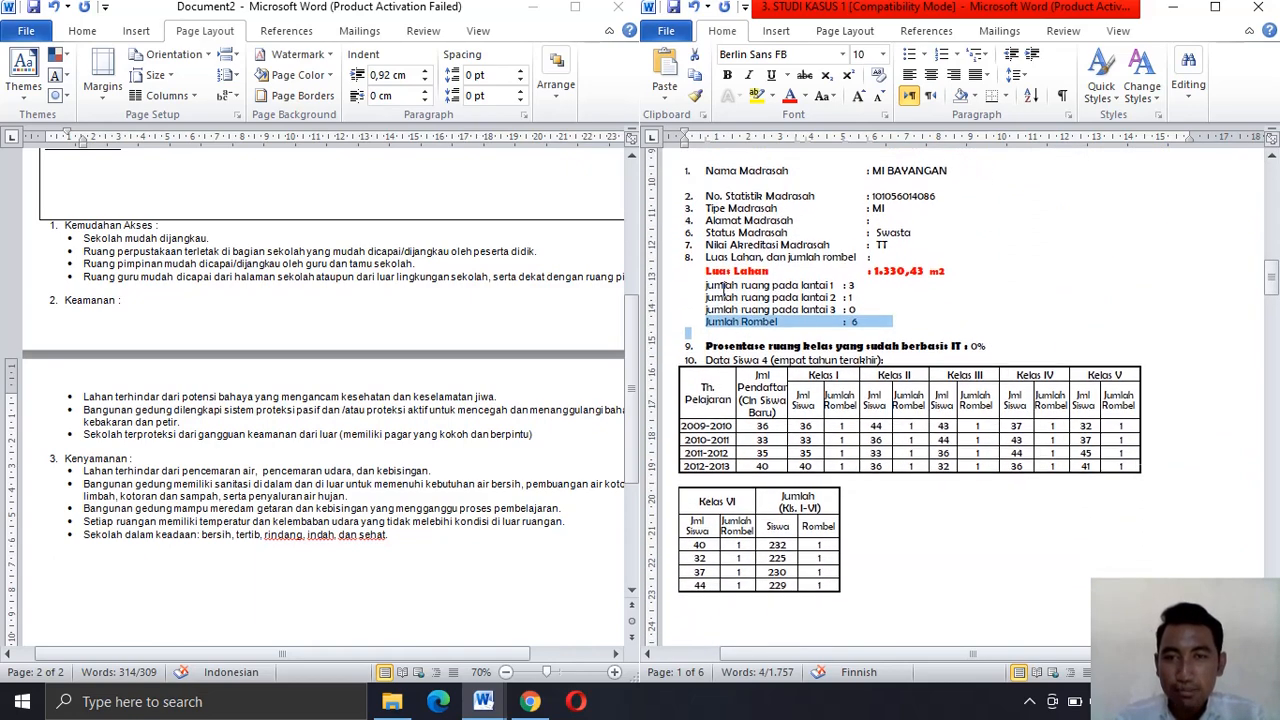
click(723, 273)
drag(705, 266, 855, 291)
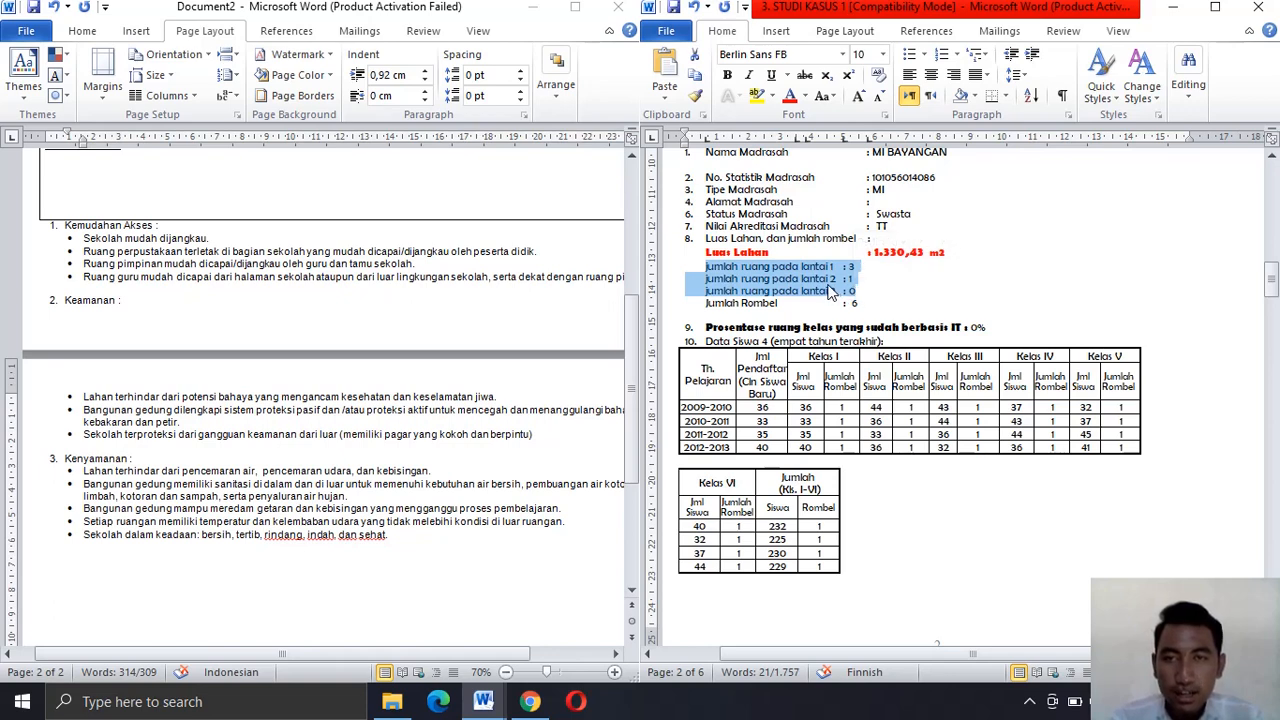
click(829, 290)
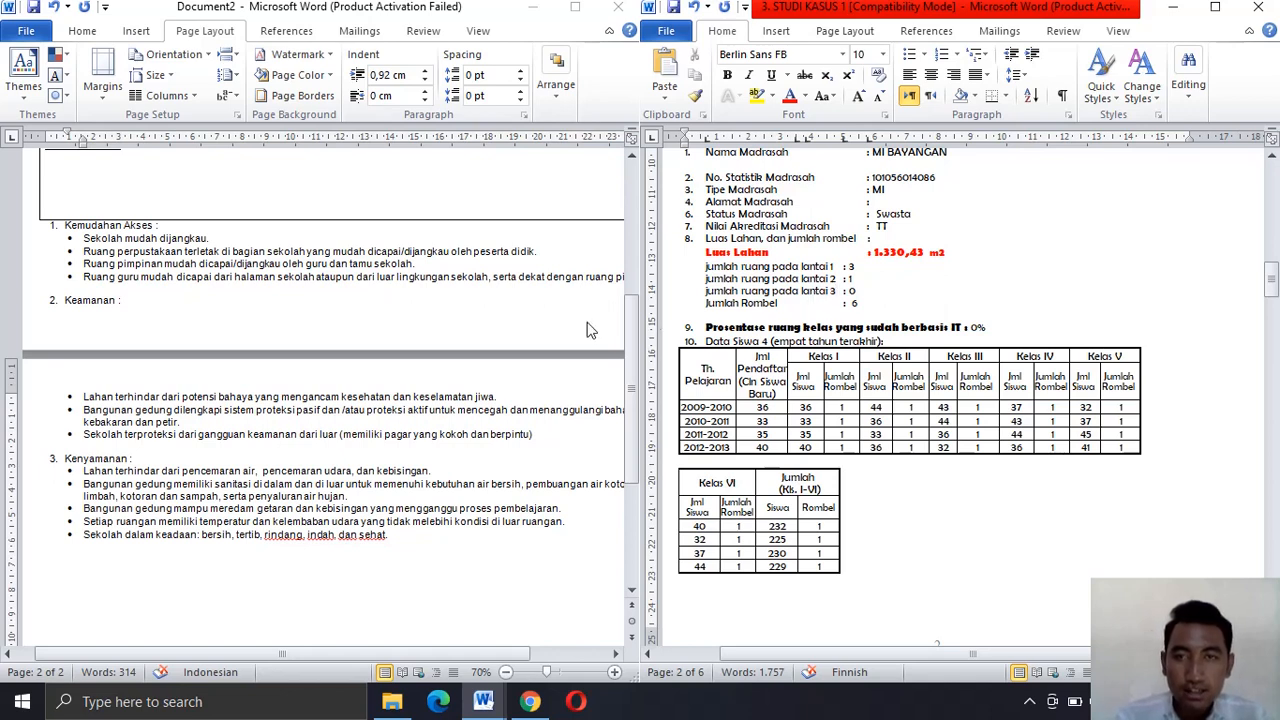
- Add a fourth item to the Bukti-Bukti Fisik list in Document2 reading "Terdapat bangunan 3 lantai"
scroll(575, 318, up, 4)
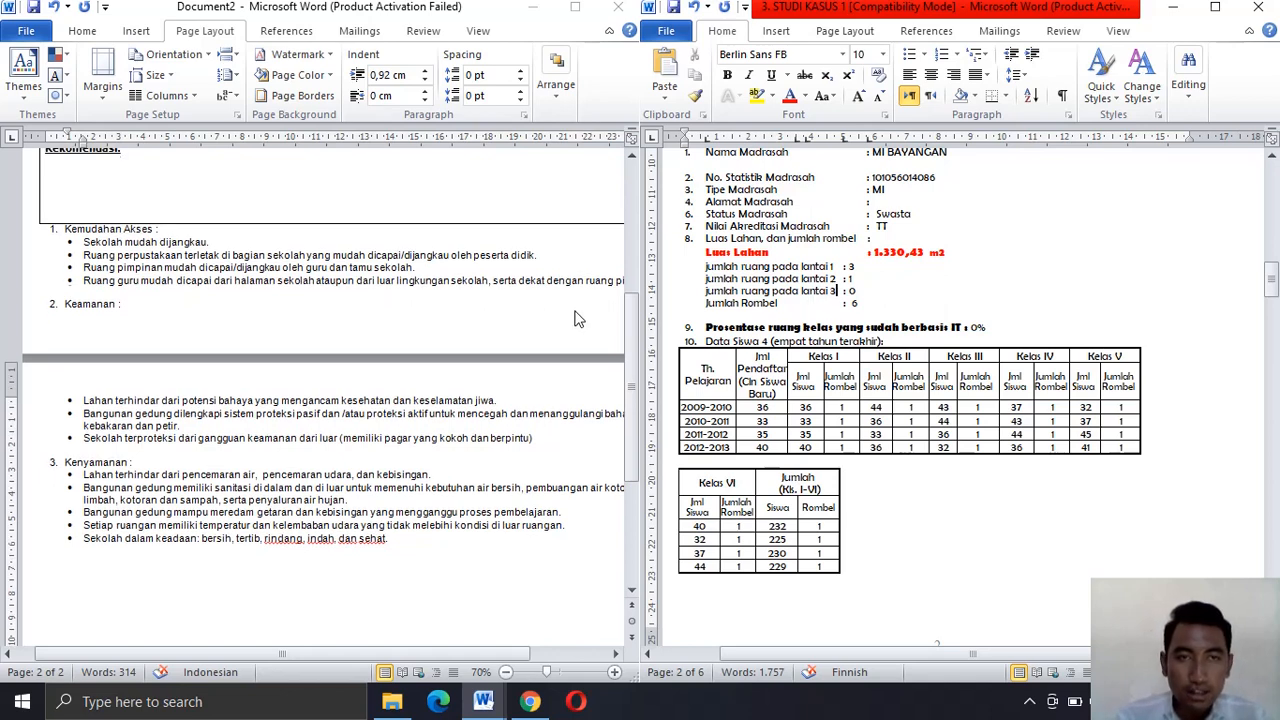
scroll(575, 318, up, 3)
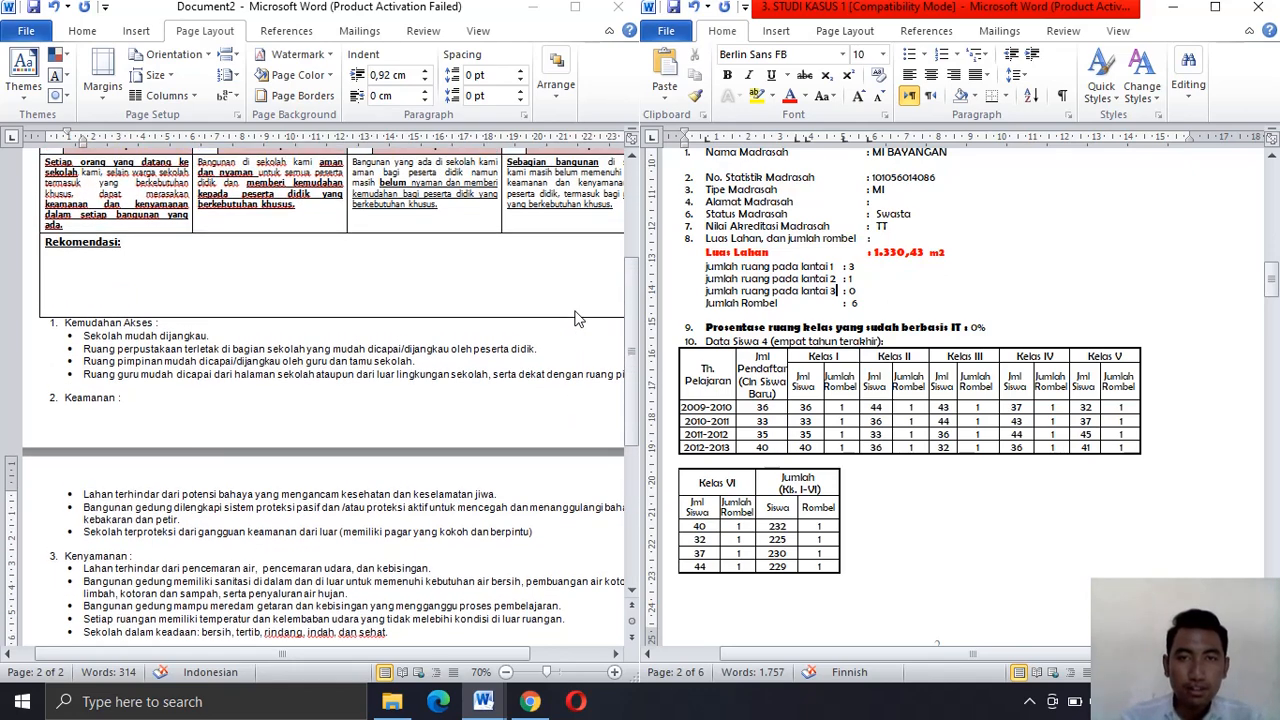
scroll(575, 318, up, 3)
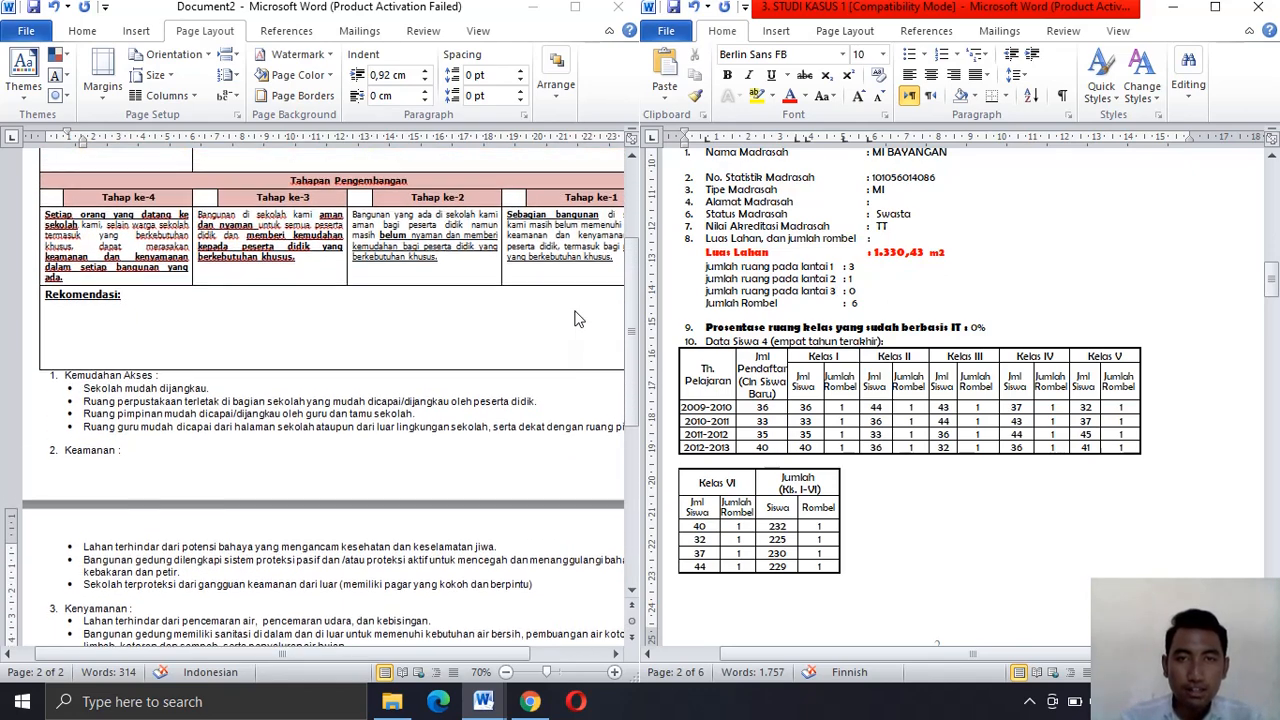
scroll(575, 318, up, 3)
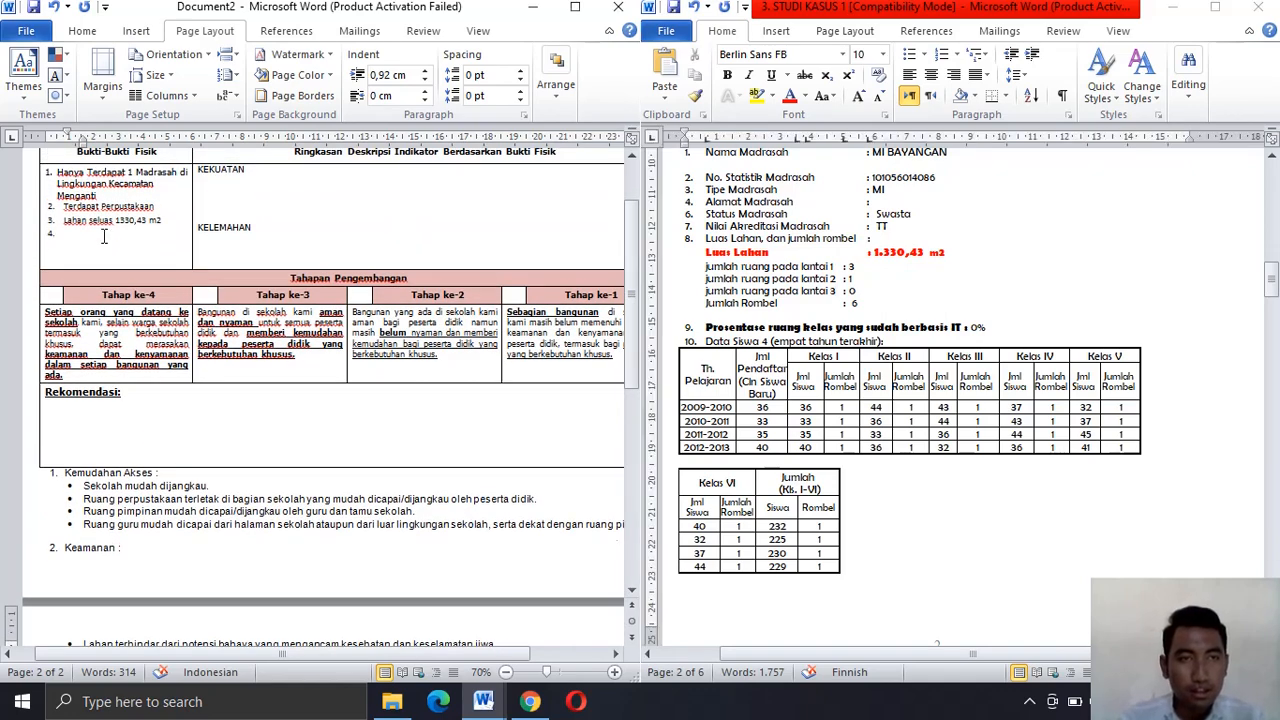
drag(104, 240, 104, 236)
scroll(104, 238, up, 2)
scroll(101, 255, up, 3)
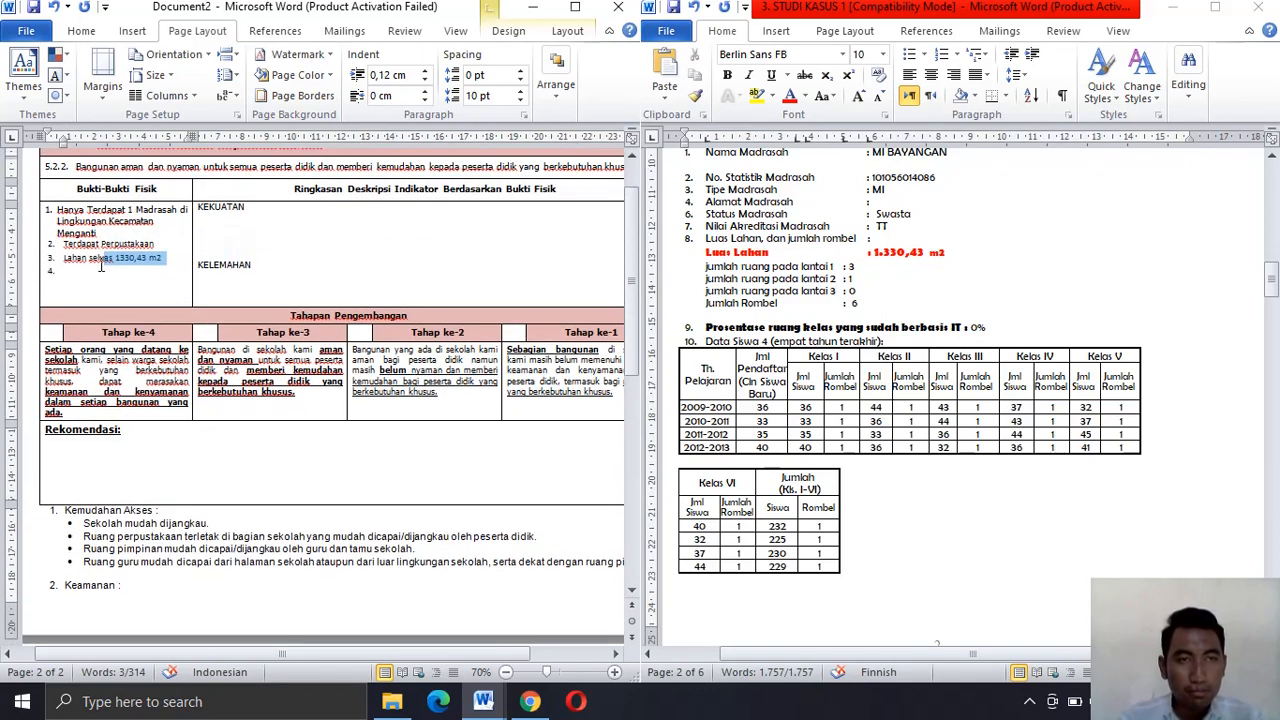
click(99, 343)
text(Me)
key(BackSpace)
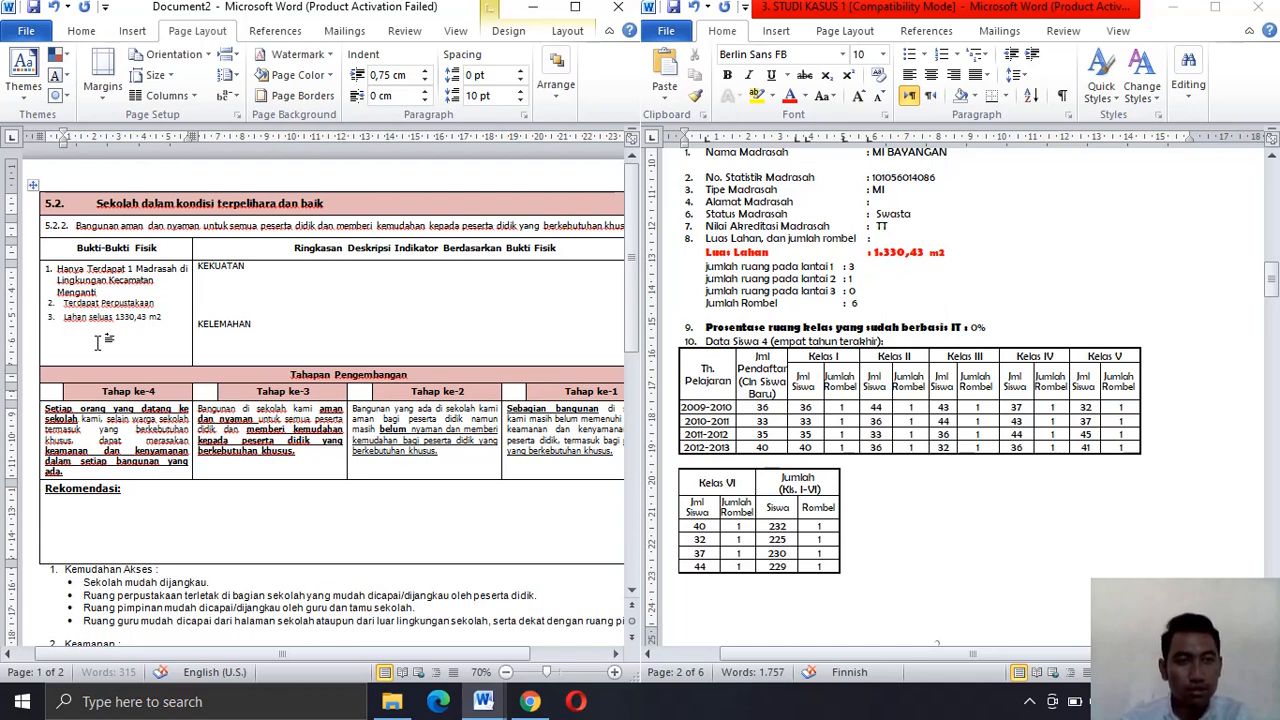
key(BackSpace)
key(BackSpace)
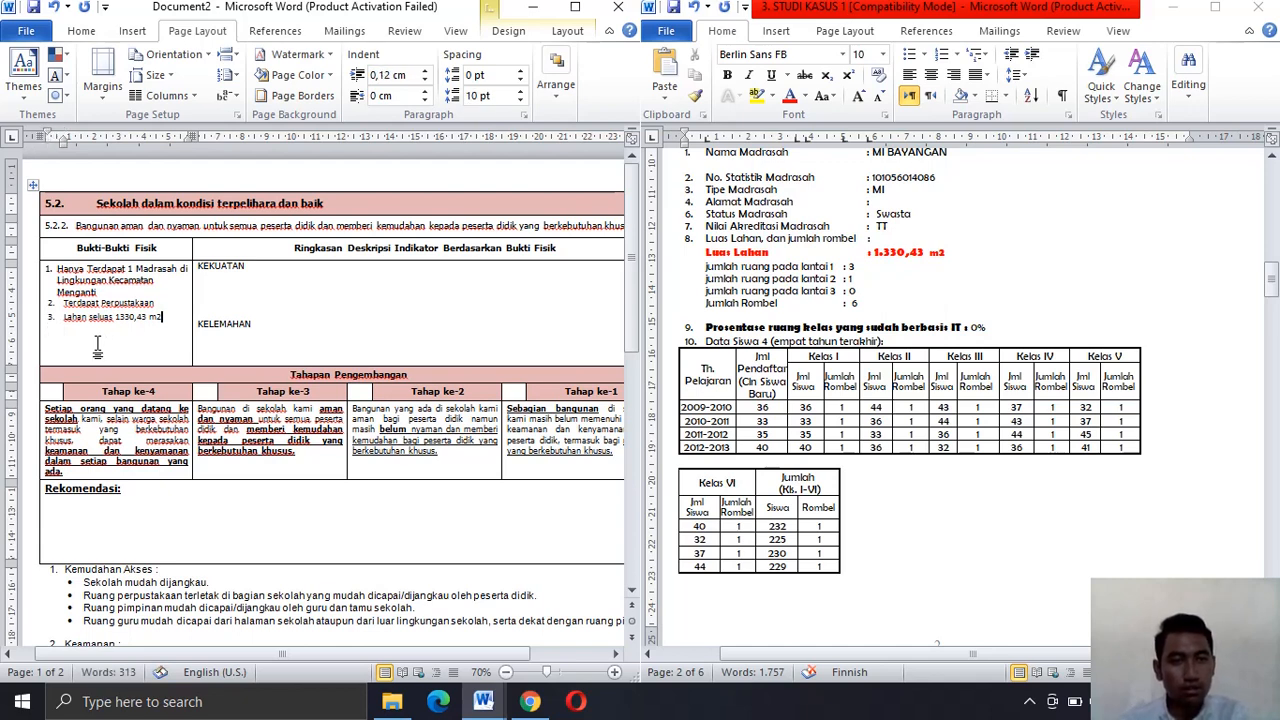
key(Return)
text(T)
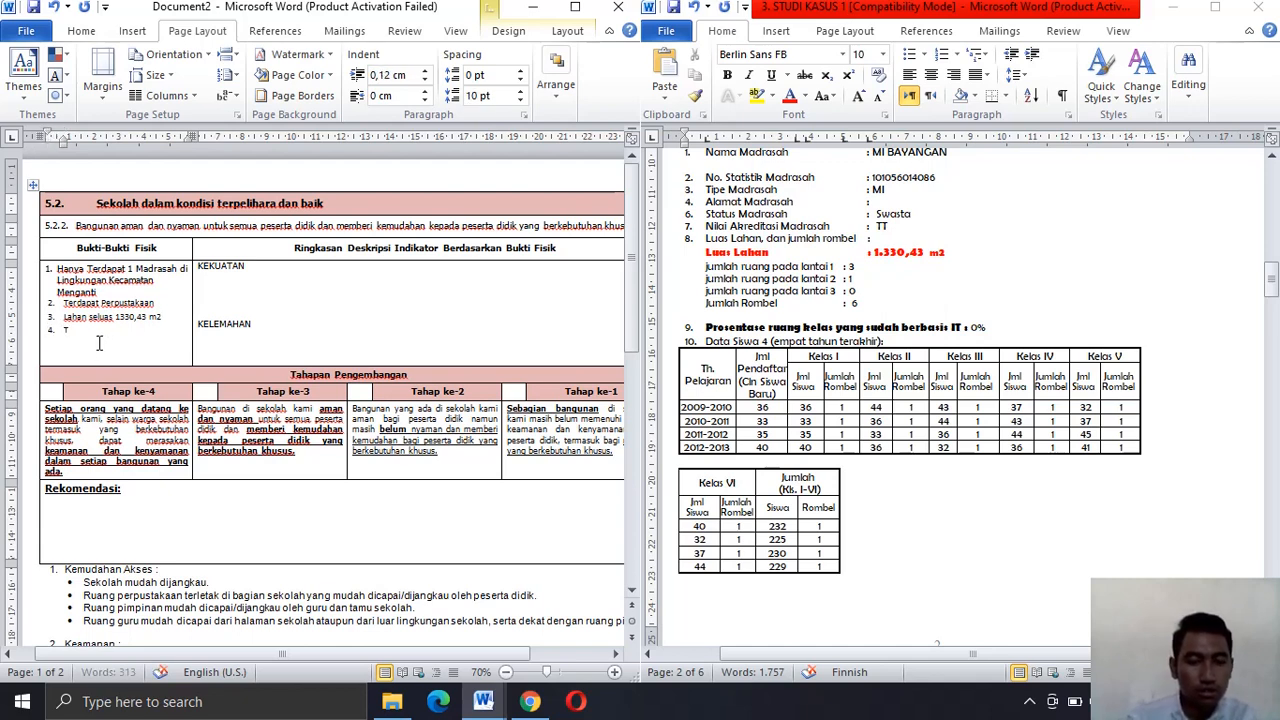
text(erdapat b)
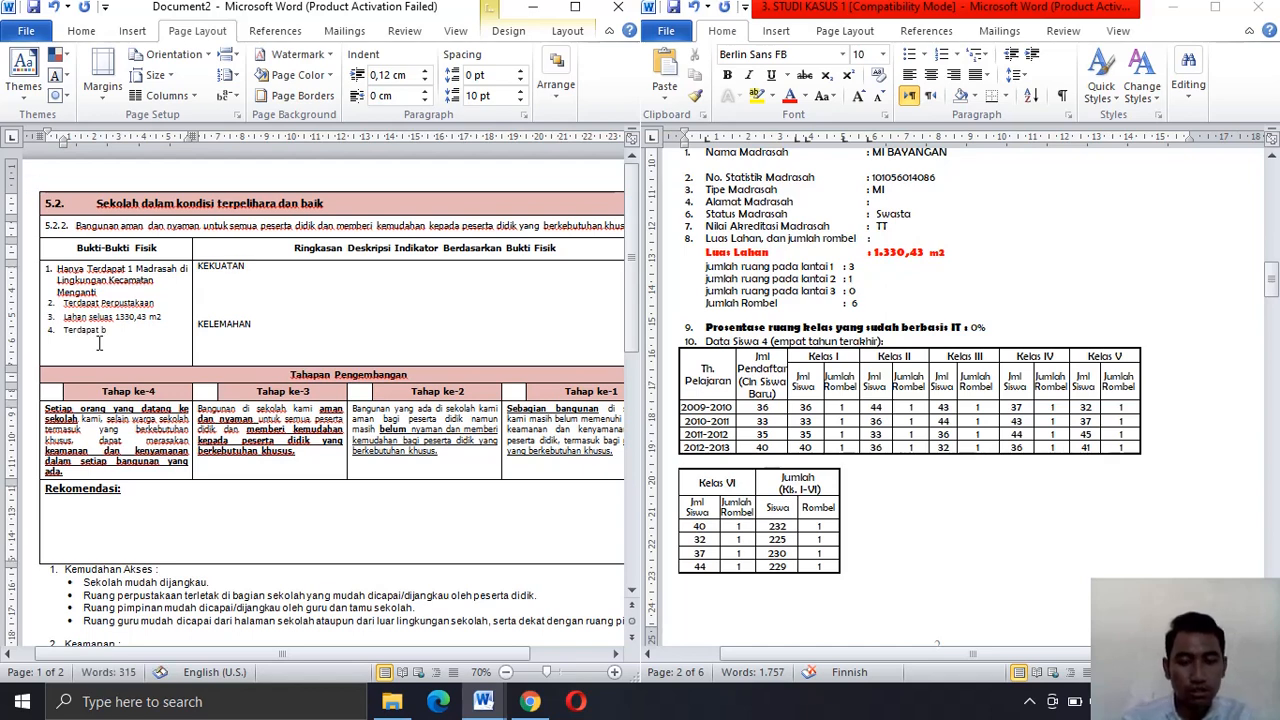
text(angunan 4)
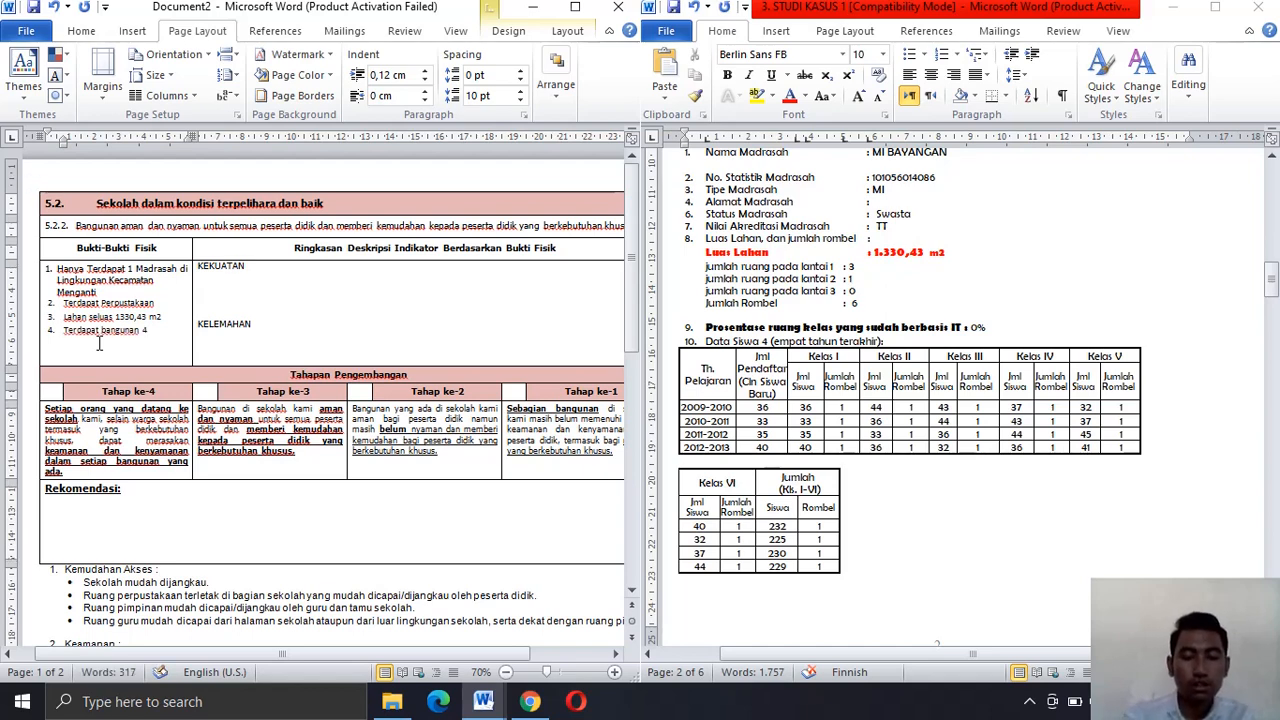
key(BackSpace)
text(3 lantai)
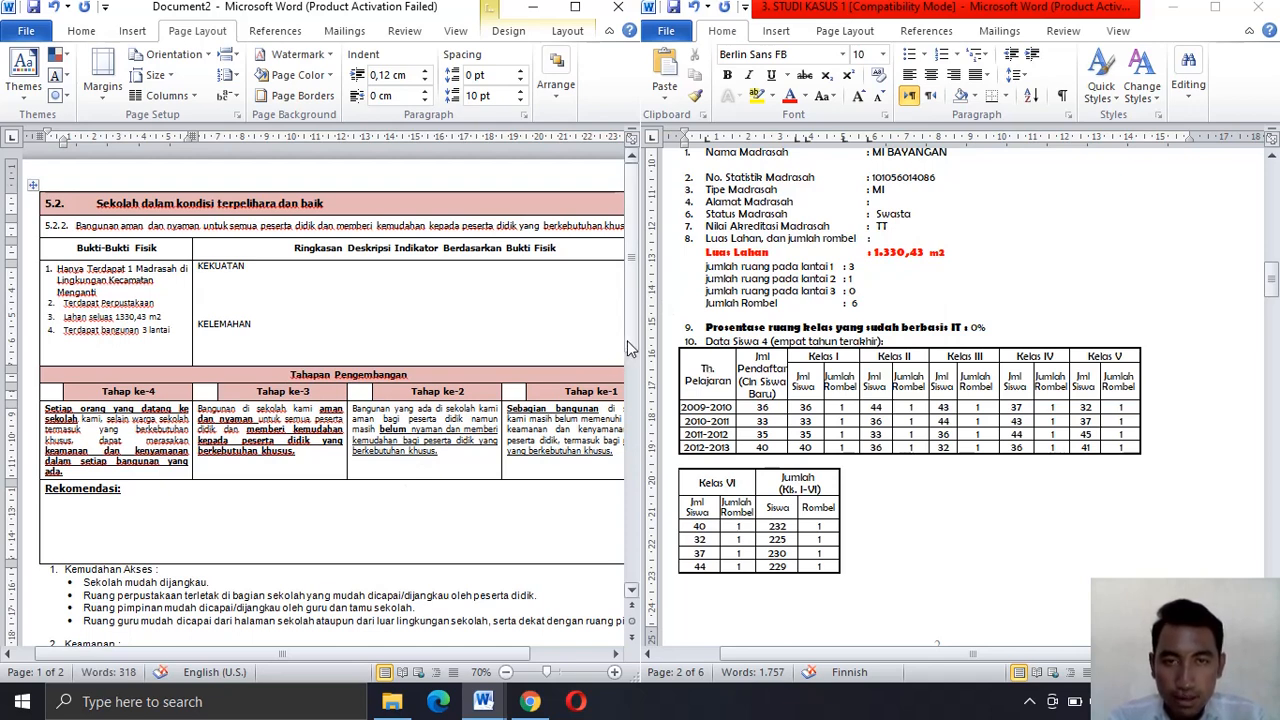
- Review the criteria below the table, and examine the teacher, Tenaga Pendukung and room data tables in the case study for further physical evidence
drag(633, 345, 636, 438)
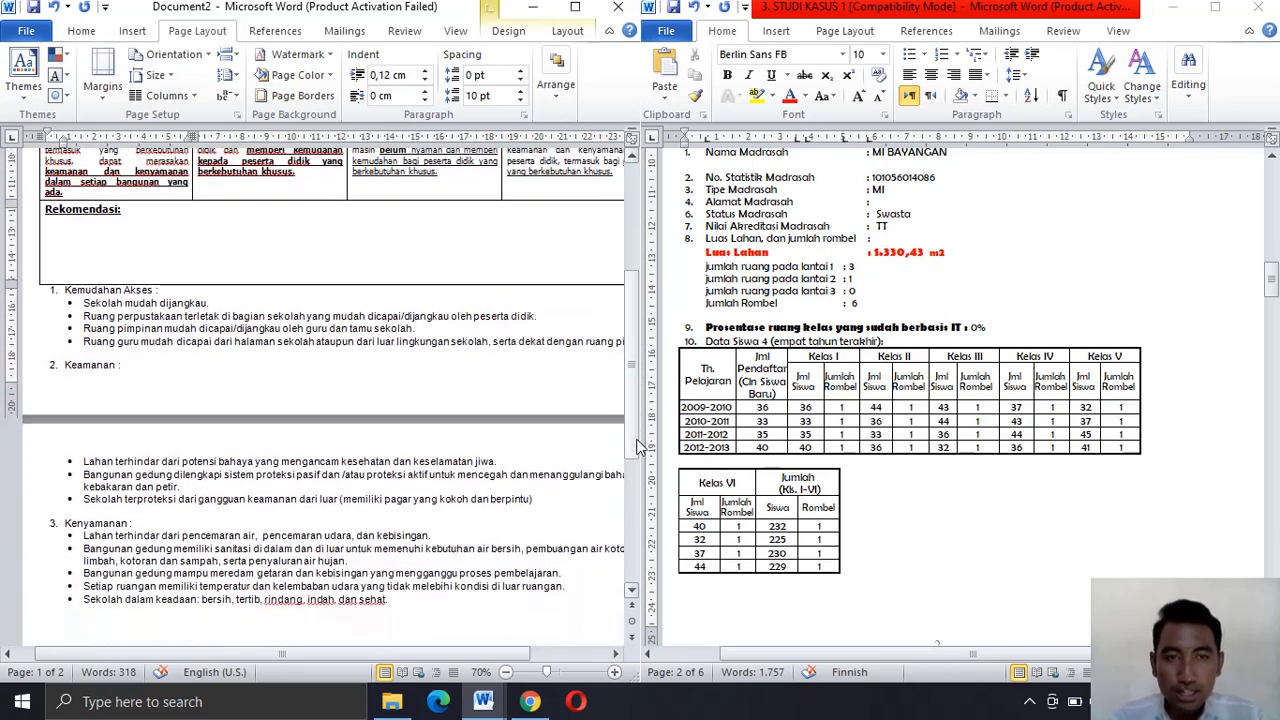
drag(505, 655, 512, 655)
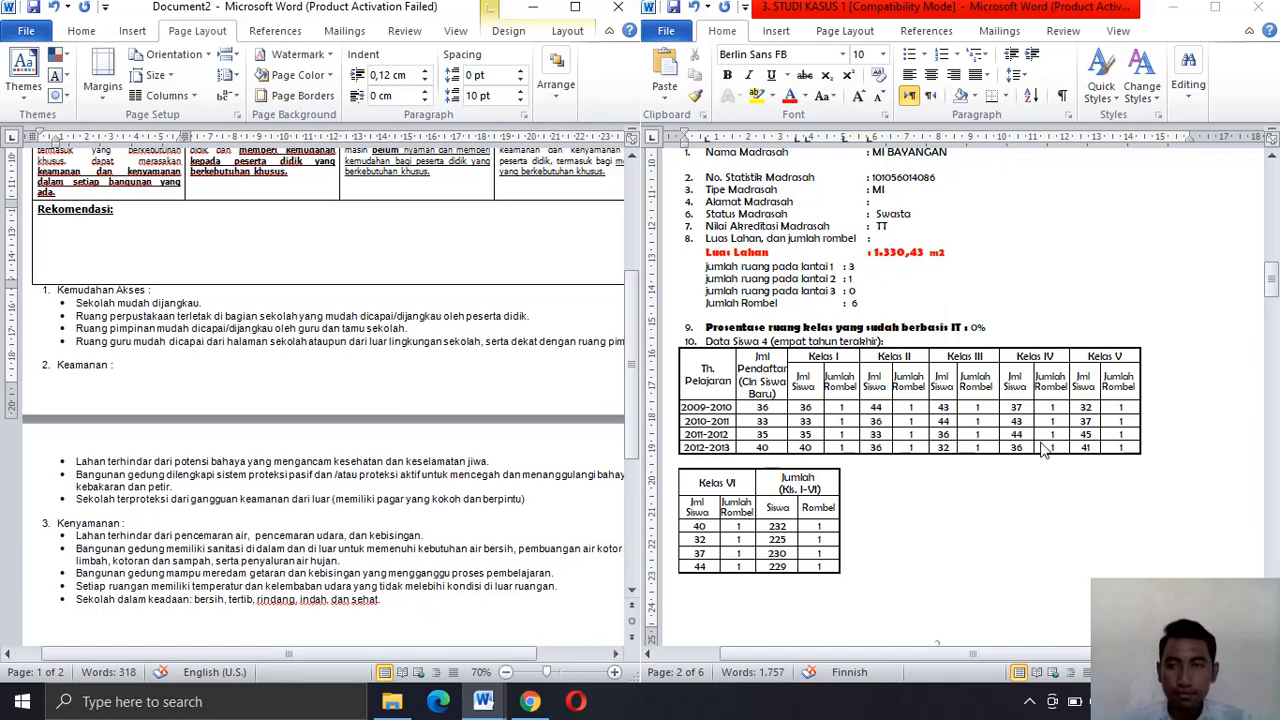
drag(1272, 278, 1273, 366)
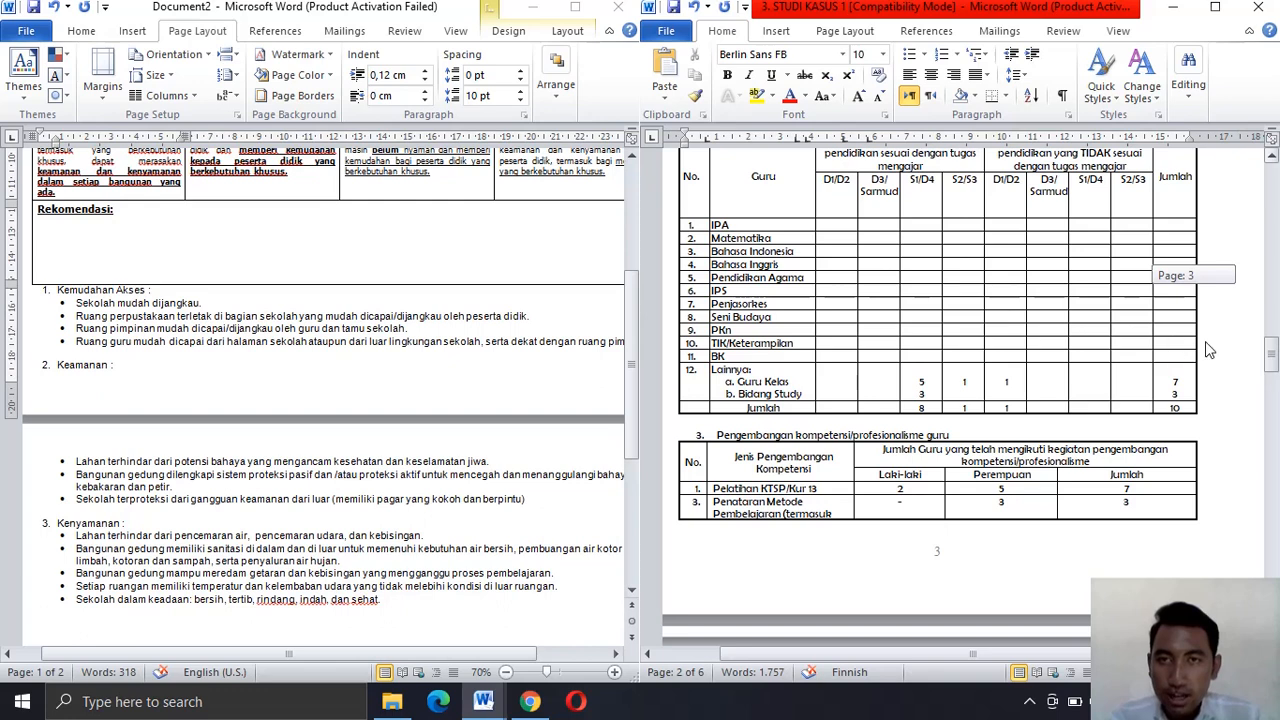
scroll(1252, 362, down, 3)
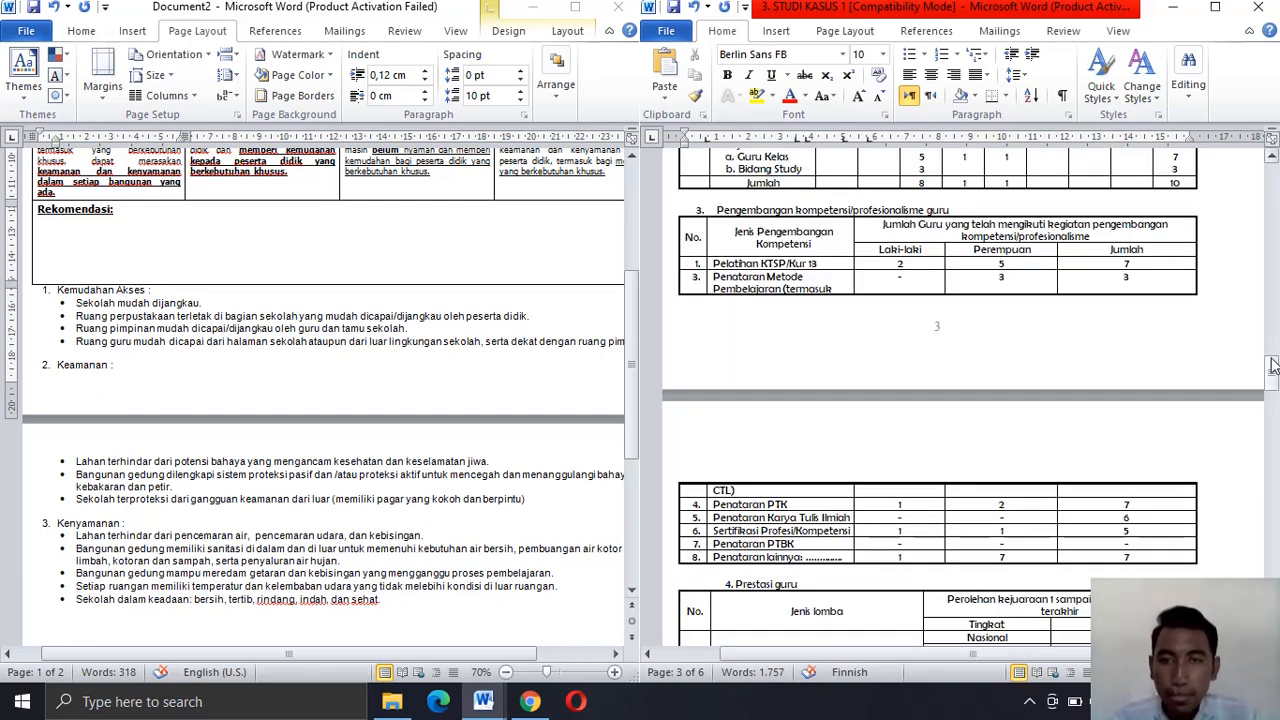
drag(1274, 375, 1274, 405)
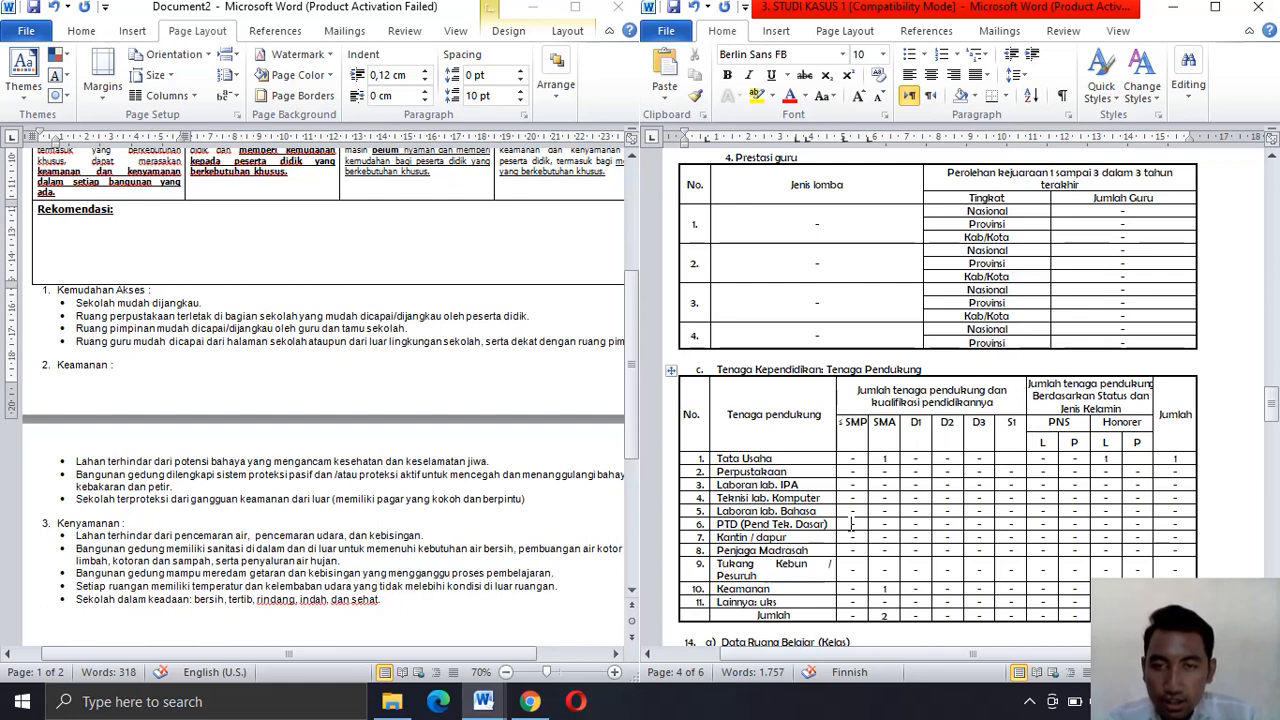
click(761, 469)
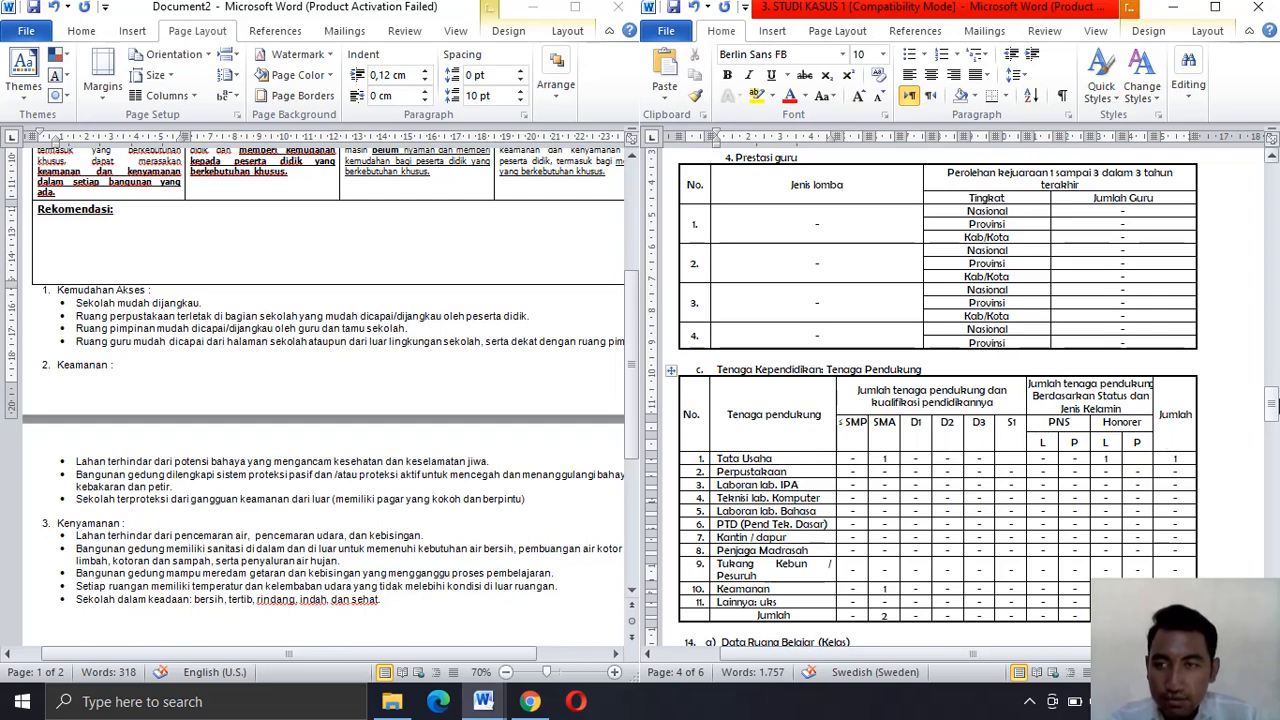
drag(1270, 410, 1272, 482)
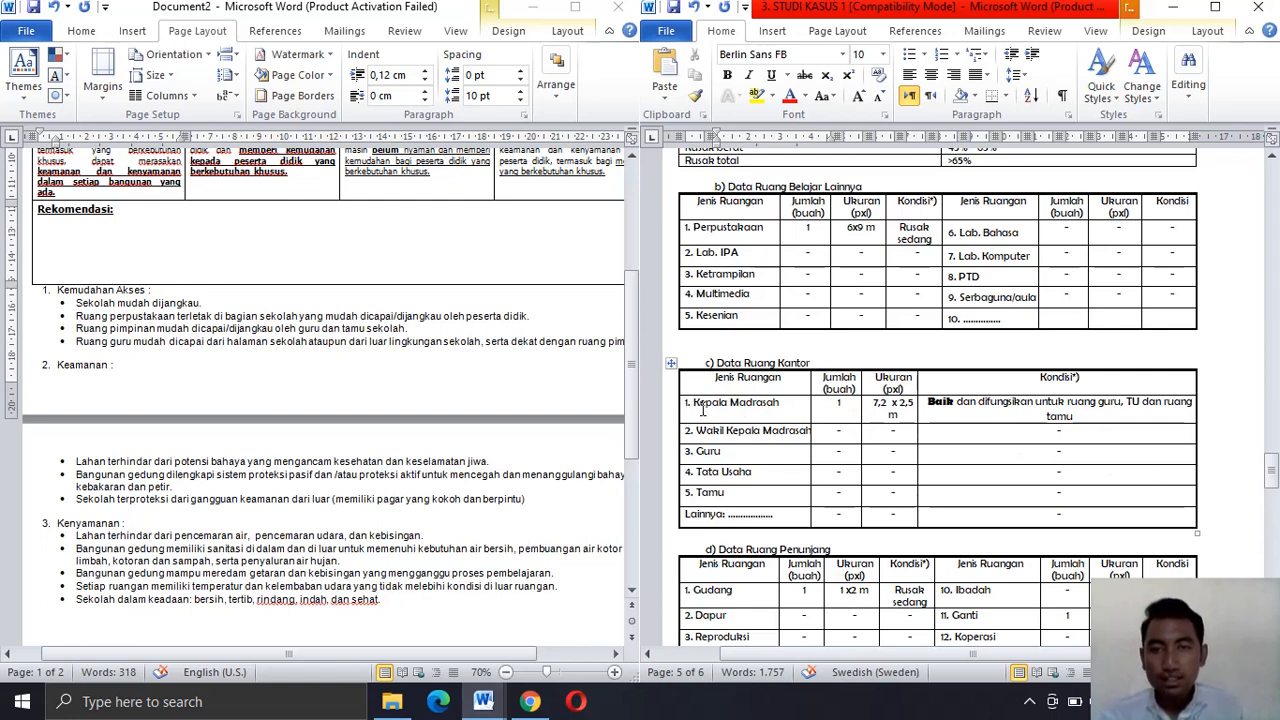
- Mark the Kepala Madrasah row of the Data Ruang Kantor table in the case study as evidence with bold red text
click(990, 405)
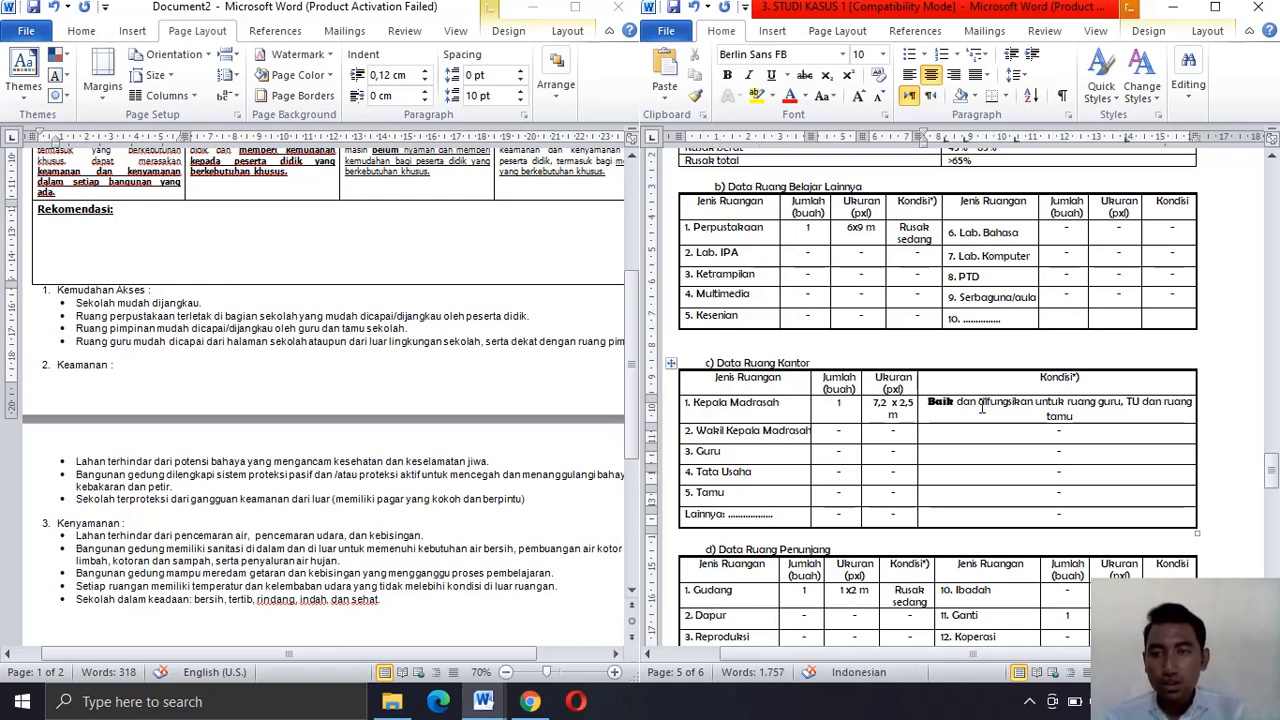
drag(978, 404, 1033, 408)
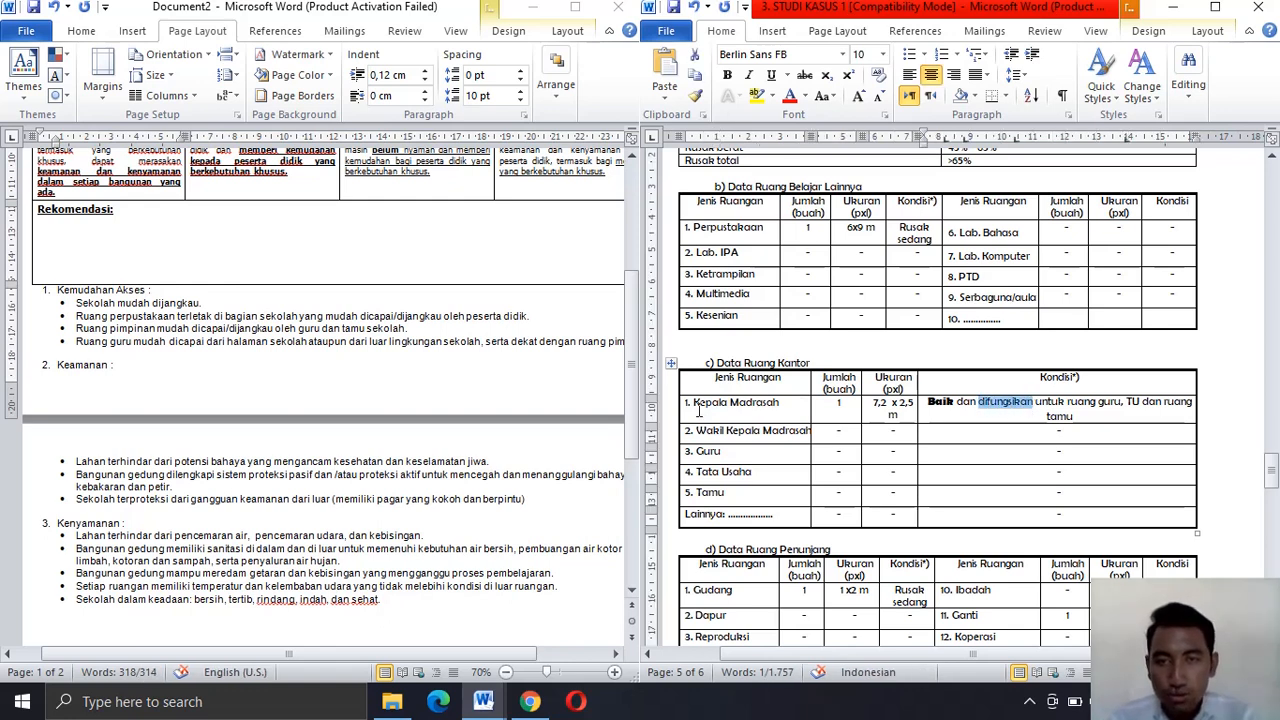
drag(697, 405, 956, 420)
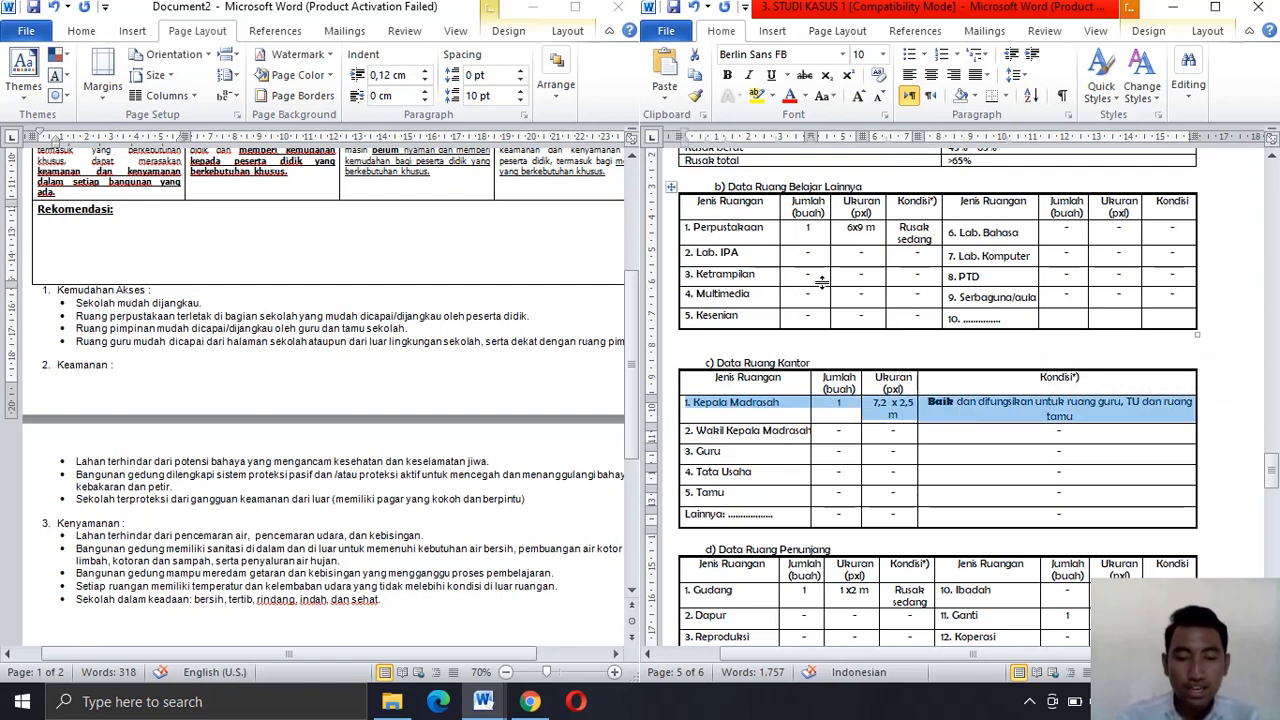
key(ctrl+b)
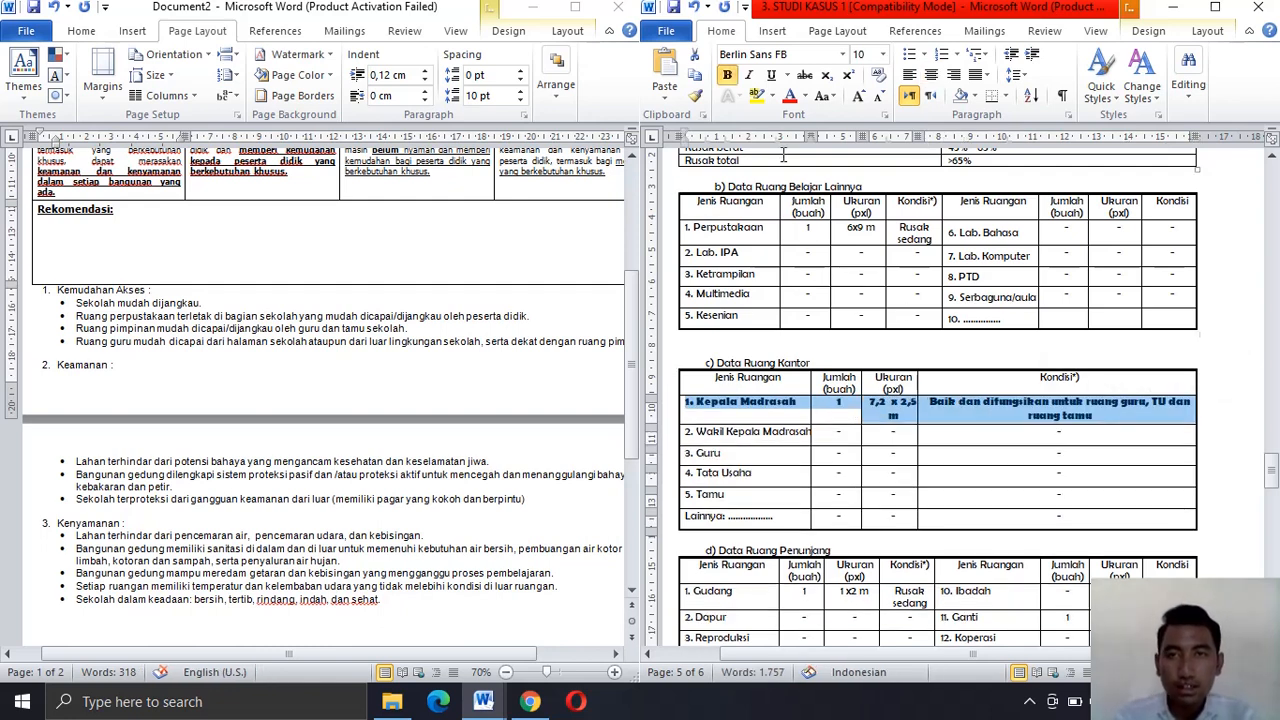
click(789, 96)
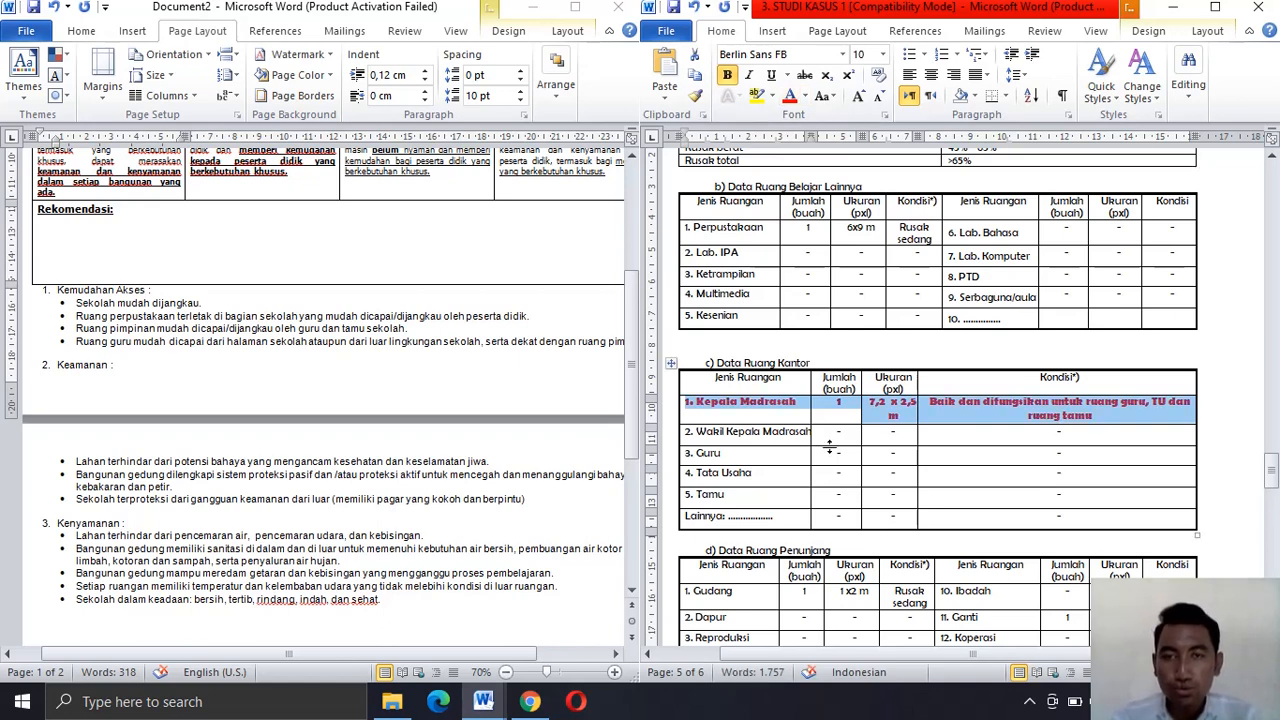
- Start a fifth item in the Bukti-Bukti Fisik list in Document2 with the word "Ruang" for the Kepala Madrasah room
scroll(313, 336, up, 5)
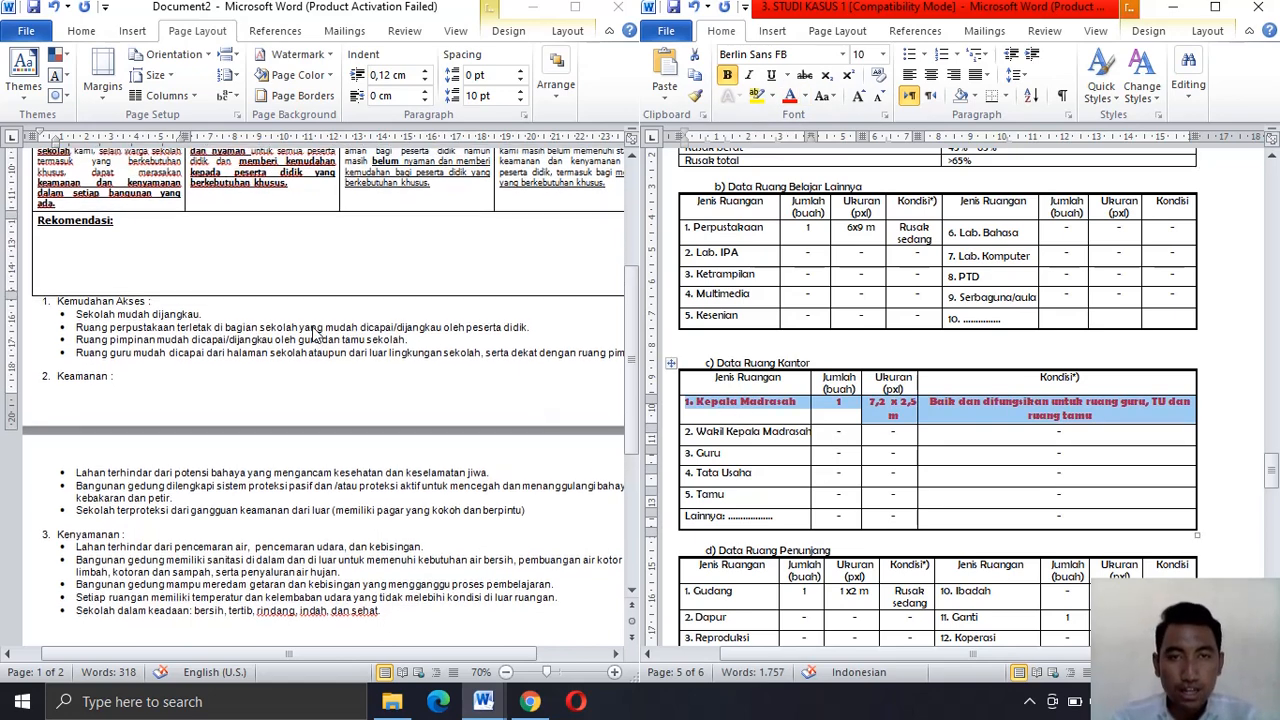
scroll(312, 326, up, 7)
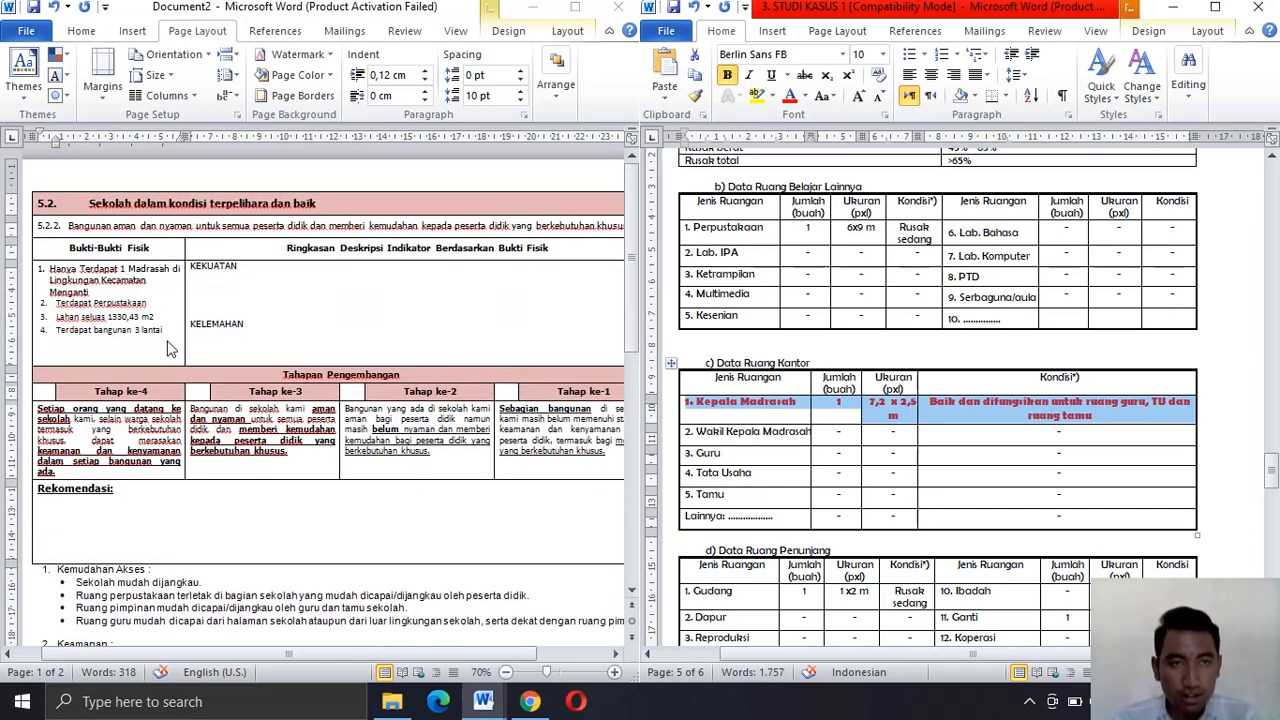
click(168, 332)
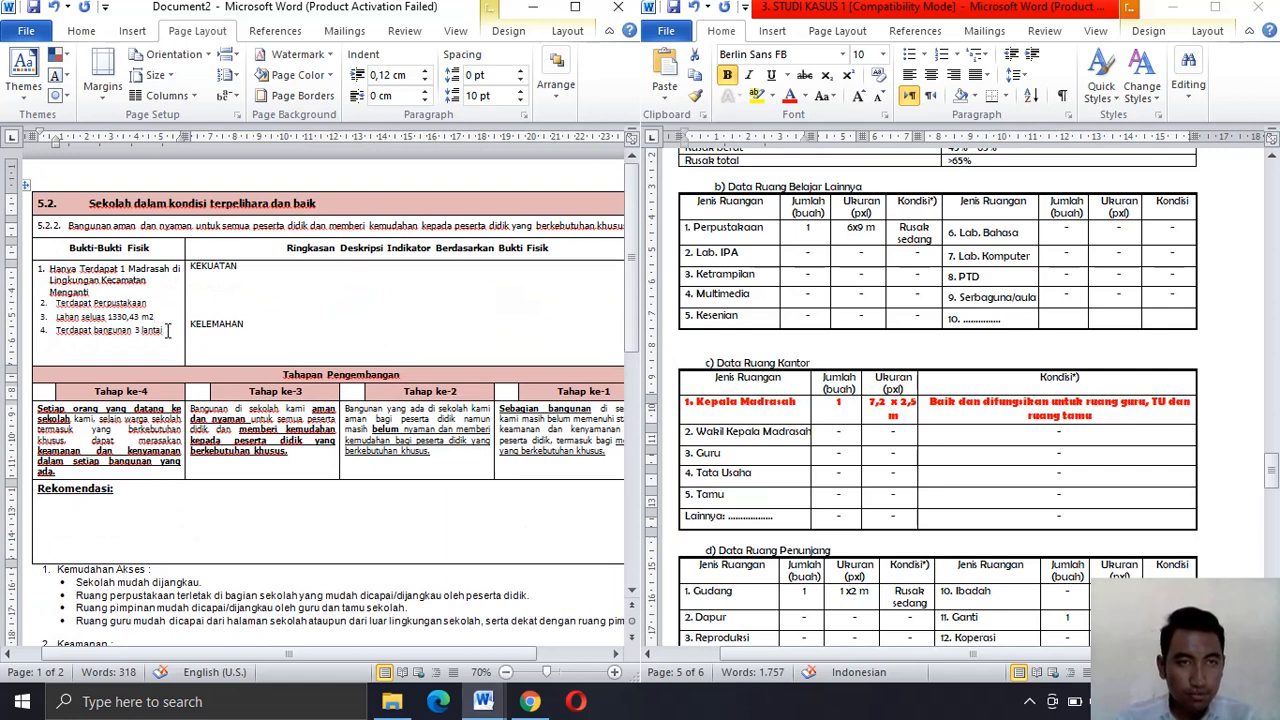
key(Return)
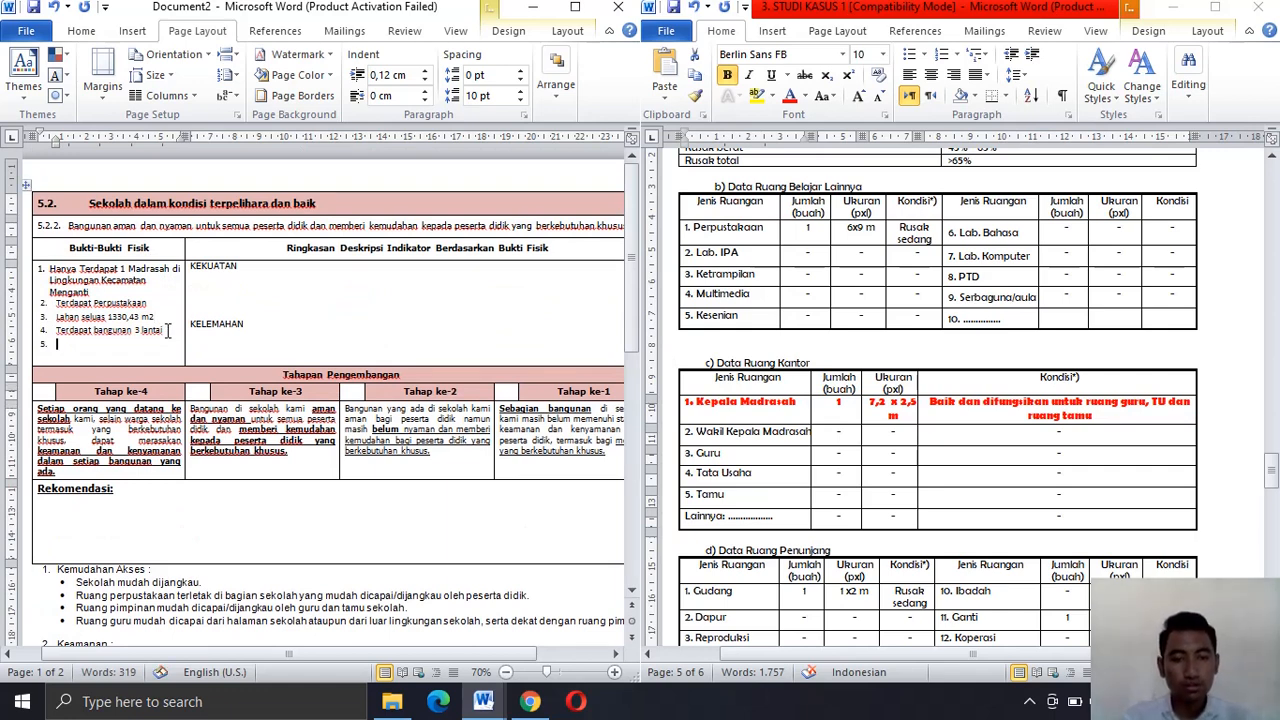
text(Terda)
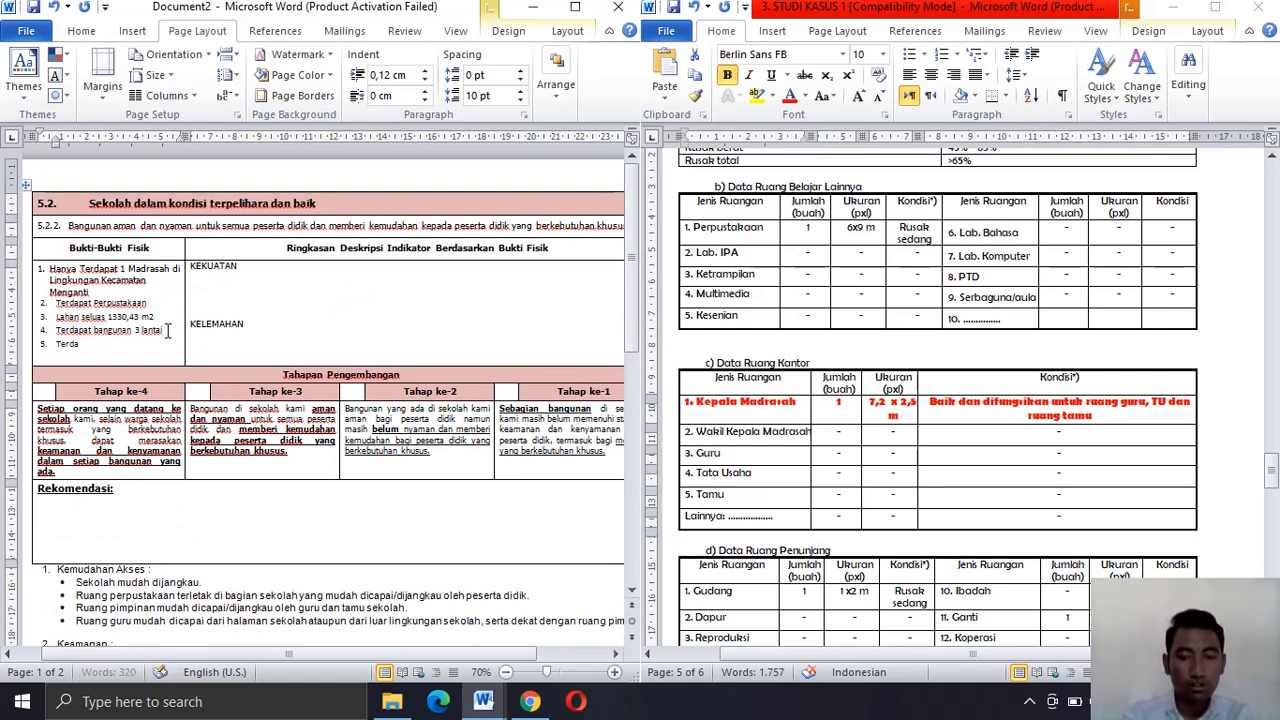
text(Ruang)
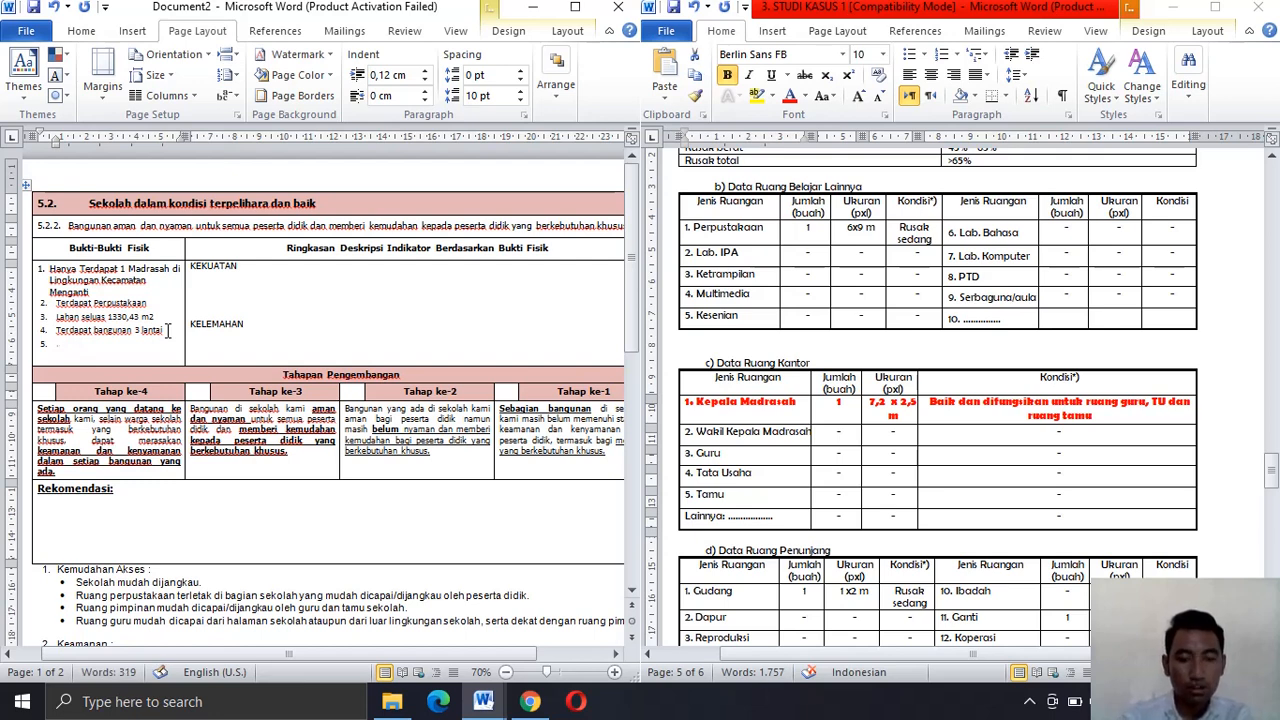
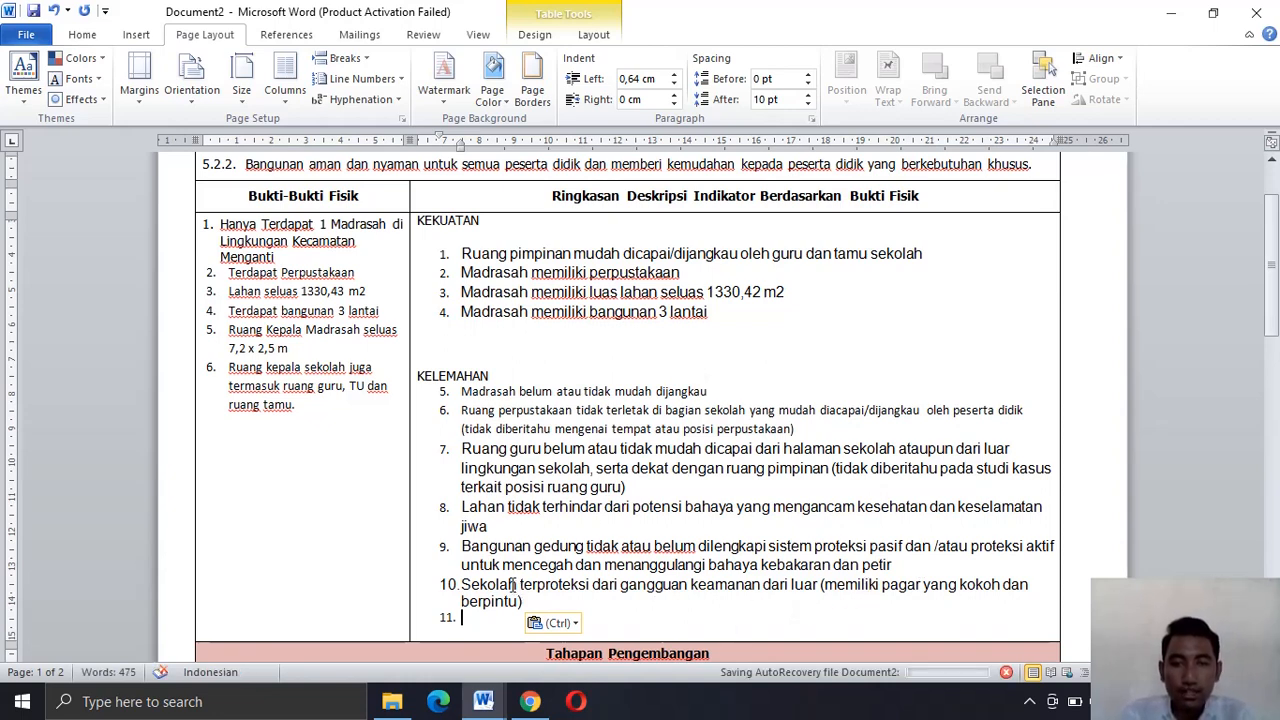
- Reword item 10 of the KELEMAHAN list as "Madrasah belum terproteksi dari gangguan keamanan dari luar (belum memiliki pagar yang kokoh dan berpintu)"
drag(517, 585, 487, 593)
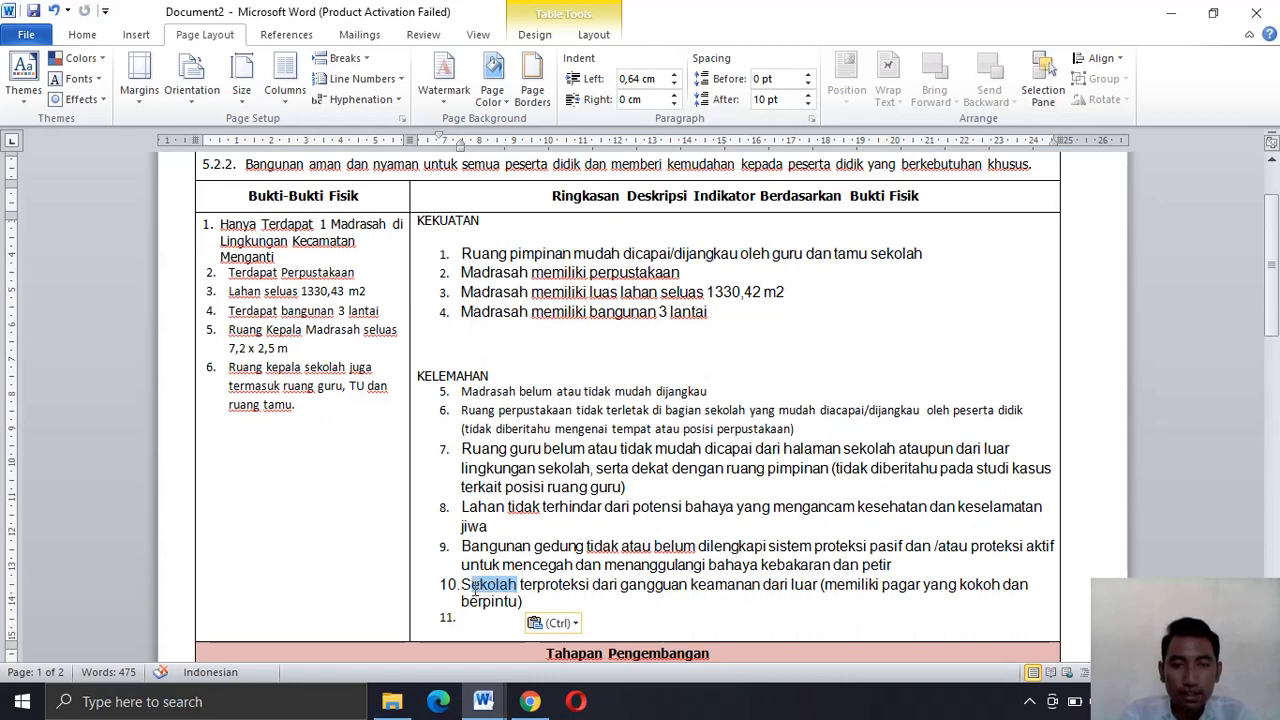
text(Madrsa)
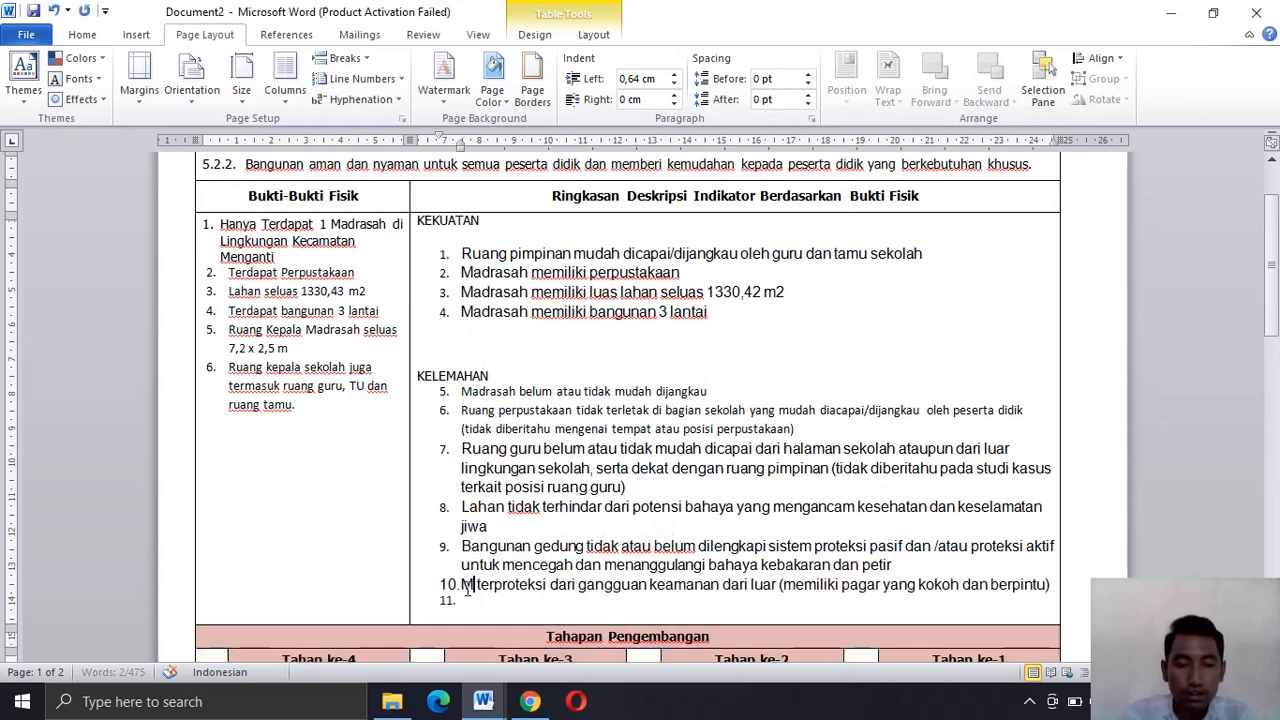
key(BackSpace)
key(BackSpace)
text(asah)
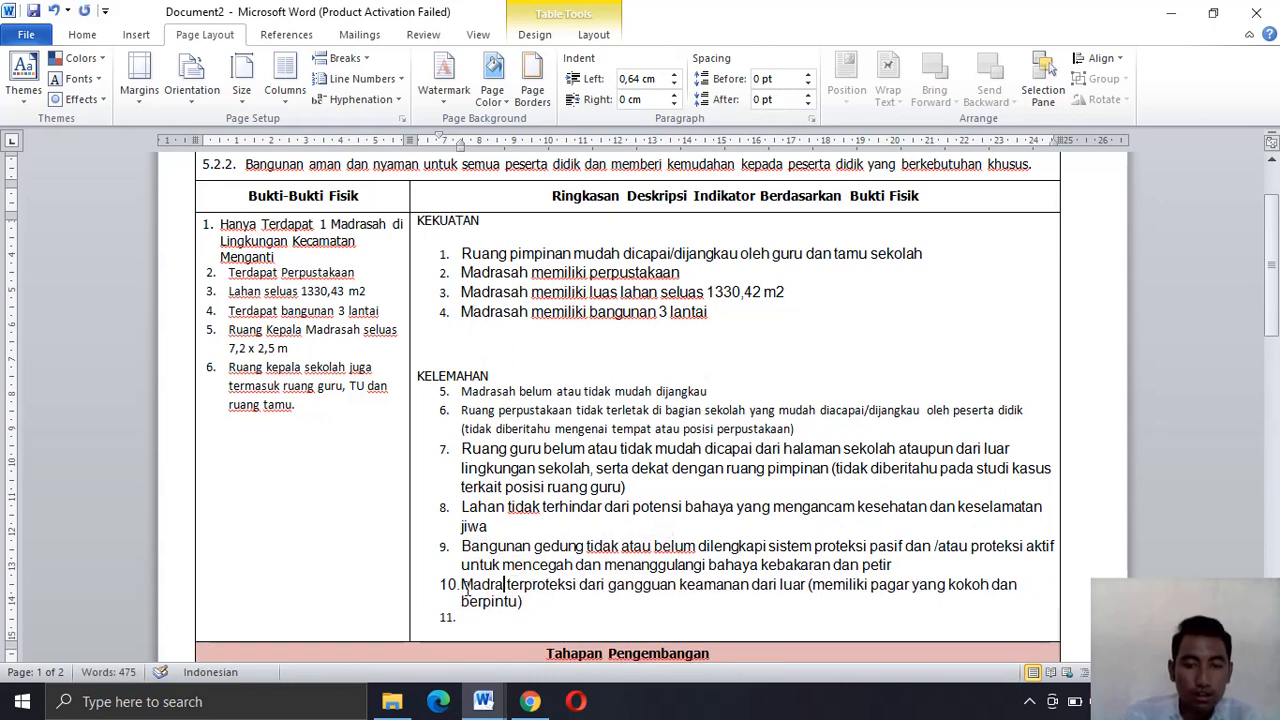
text( belum)
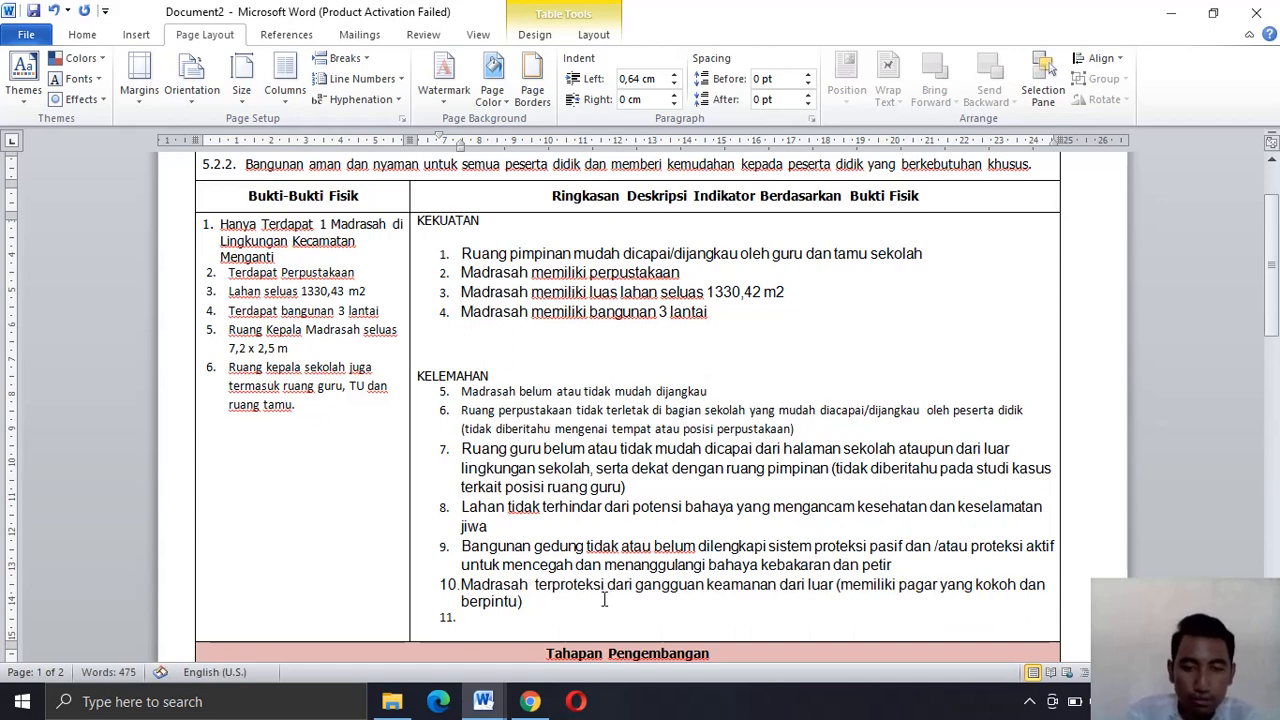
click(880, 588)
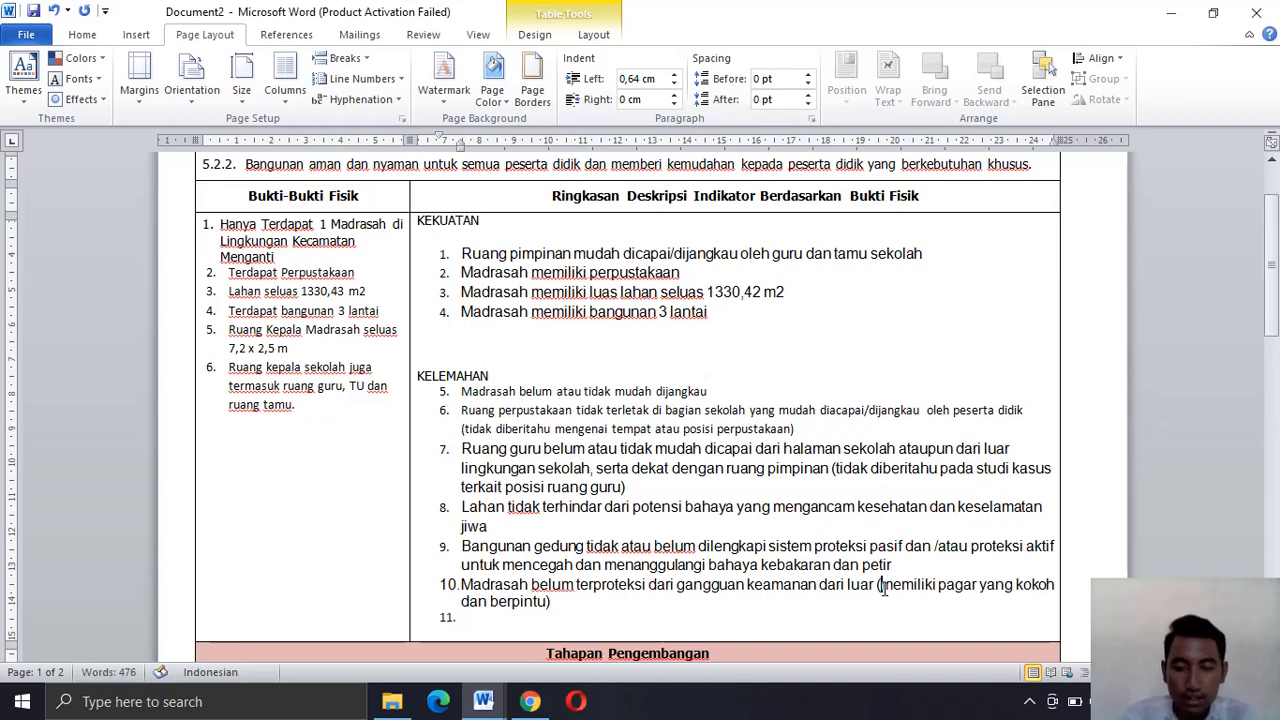
text(belum)
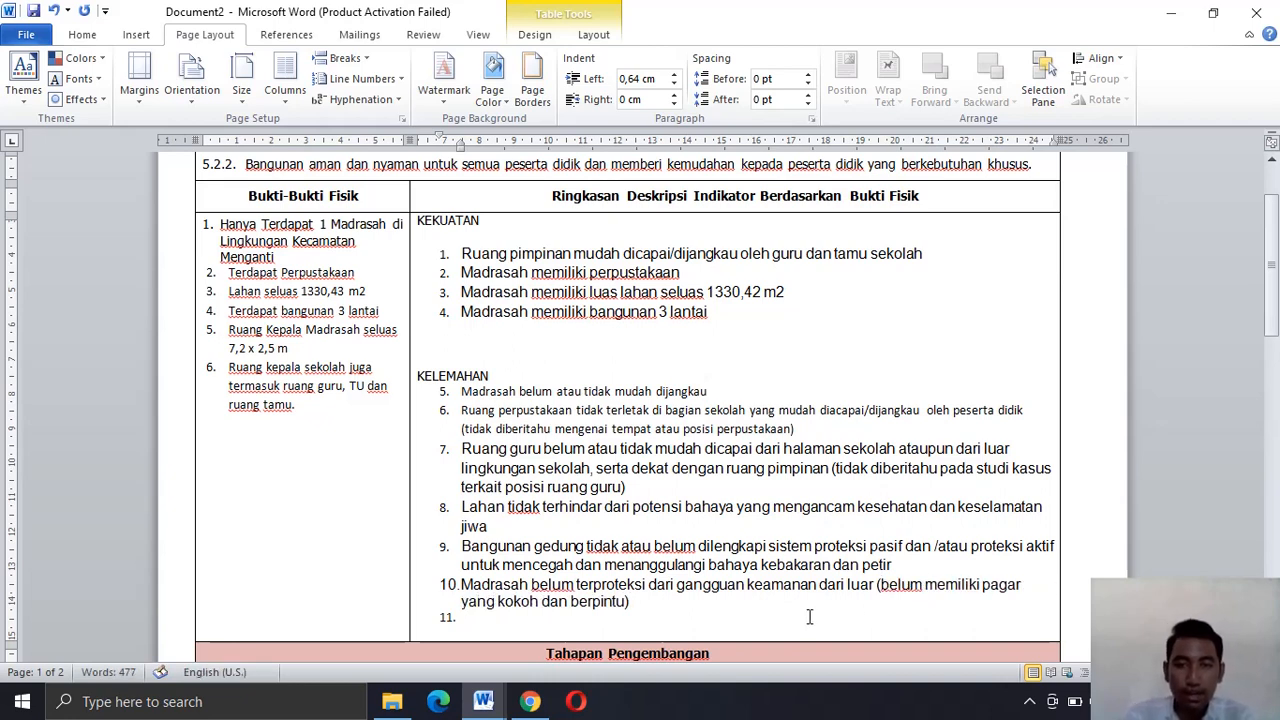
- Copy the first Kenyamanan criterion into KELEMAHAN item 11, reworded as "Lahan belum terhindar dari pencemaran air, pencemaran udara, dan kebisingan"
click(608, 619)
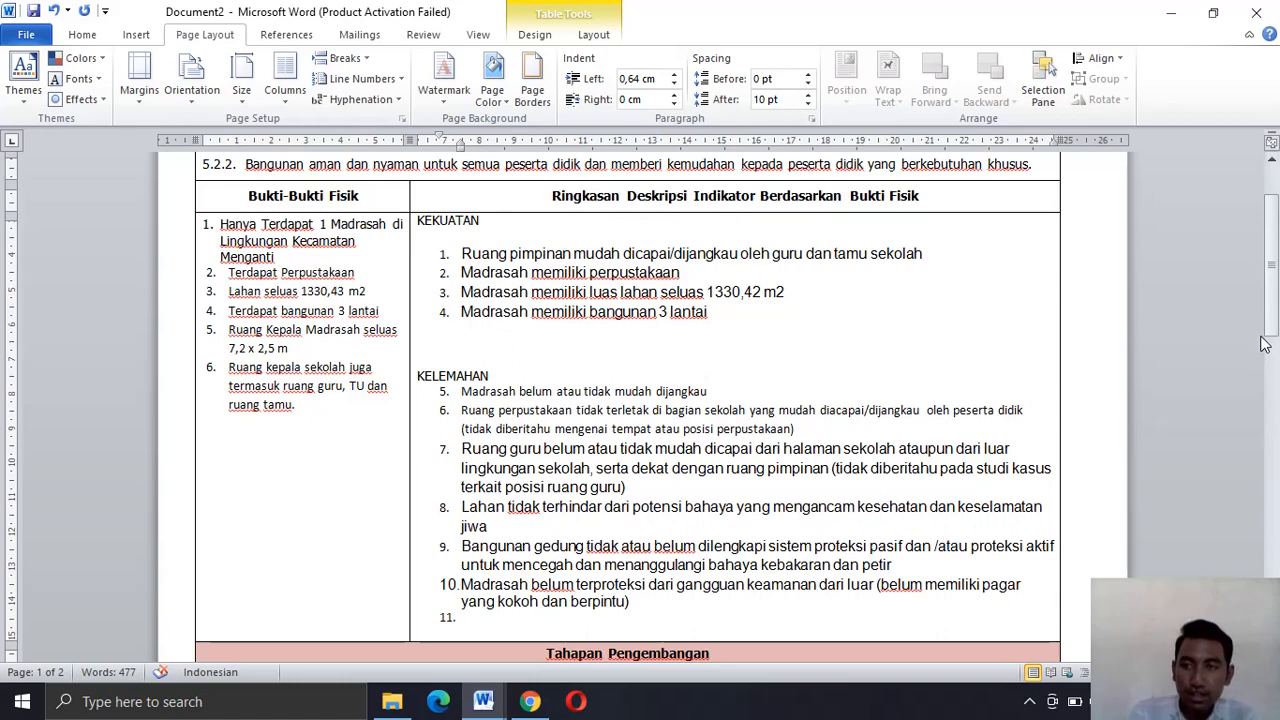
drag(1268, 336, 1273, 540)
drag(255, 493, 735, 494)
key(ctrl+c)
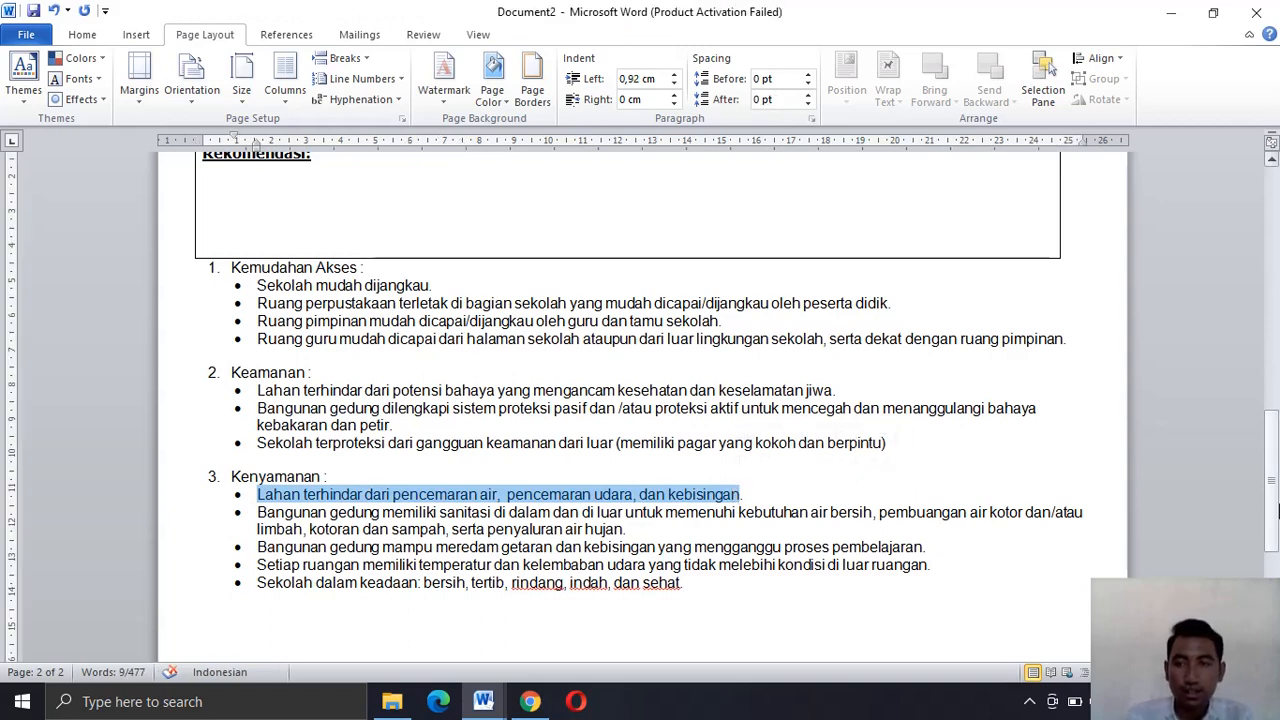
drag(1271, 505, 1238, 346)
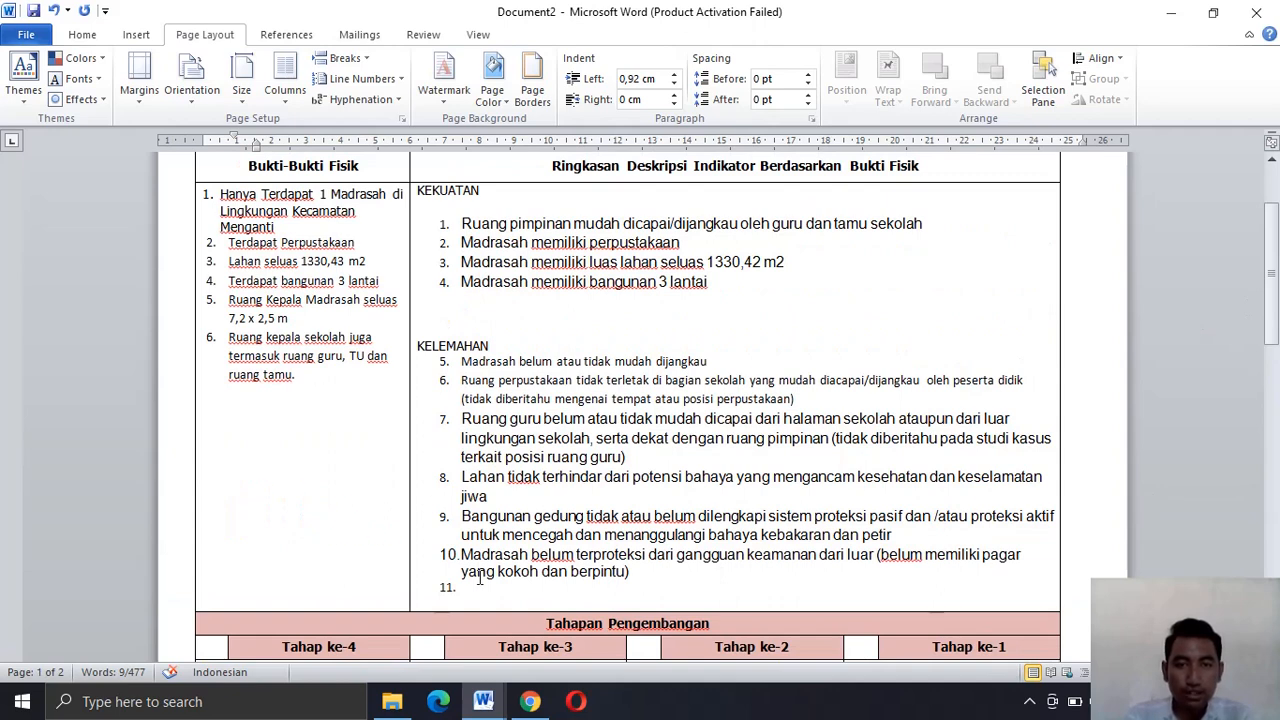
click(479, 580)
key(ctrl+v)
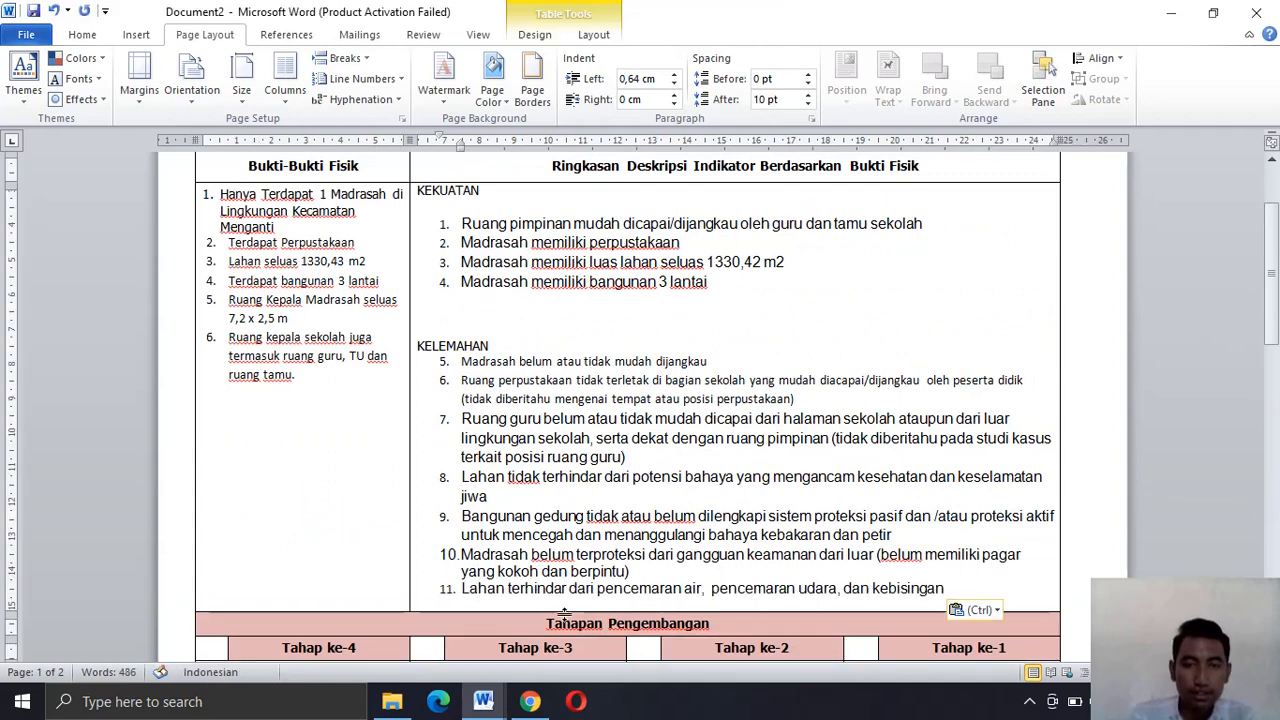
click(506, 597)
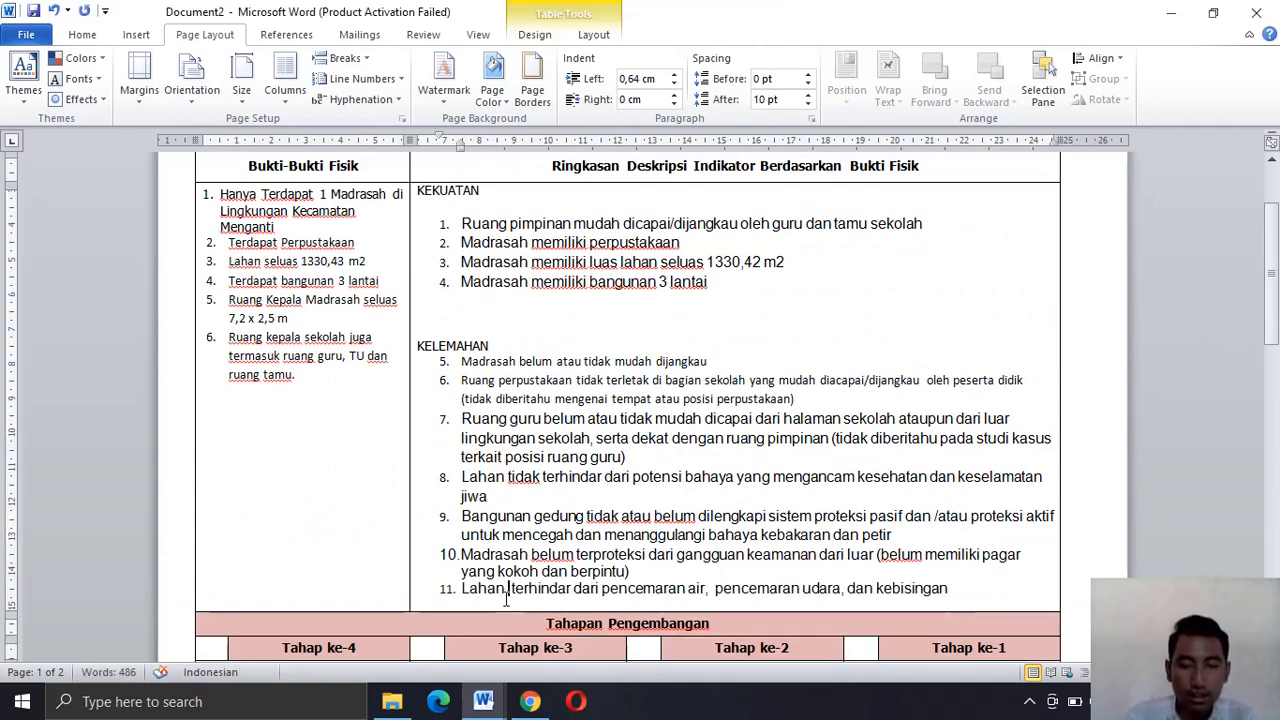
text(belum)
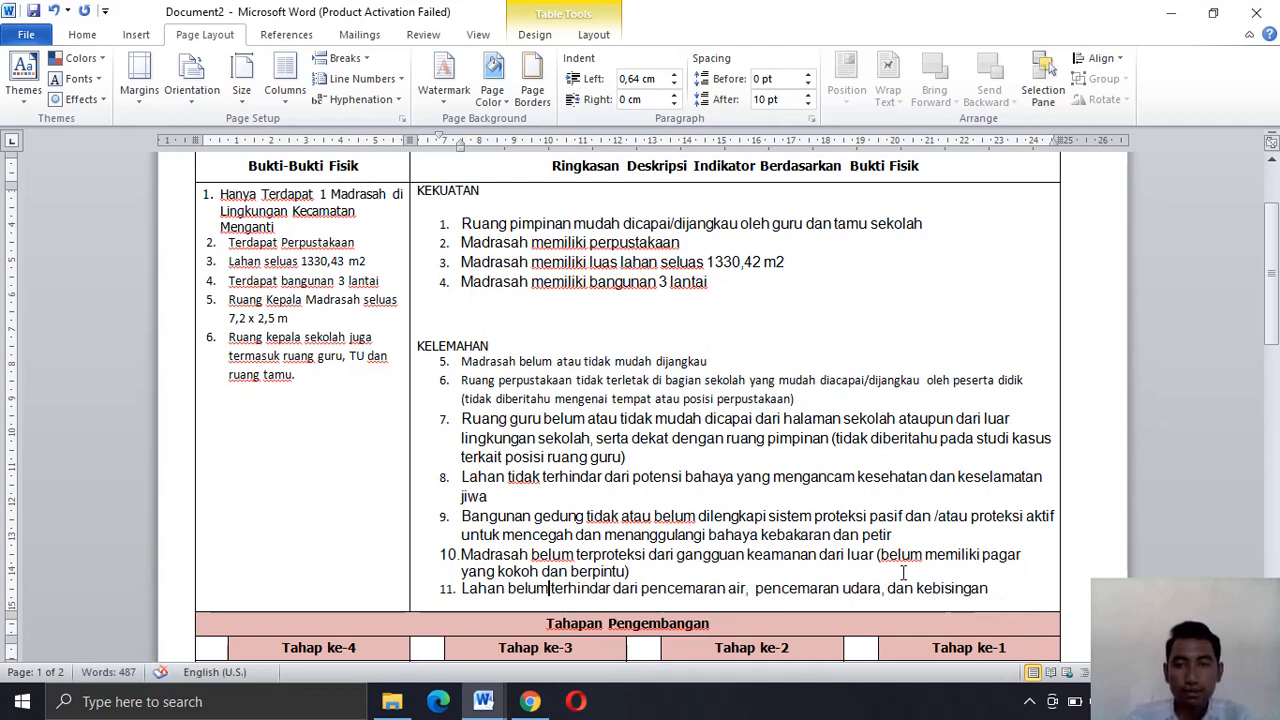
- Add item 12 to the KELEMAHAN list with a copy of the second Kenyamanan criterion, "Bangunan gedung memiliki sanitasi di dalam dan di luar…"
click(990, 590)
key(Return)
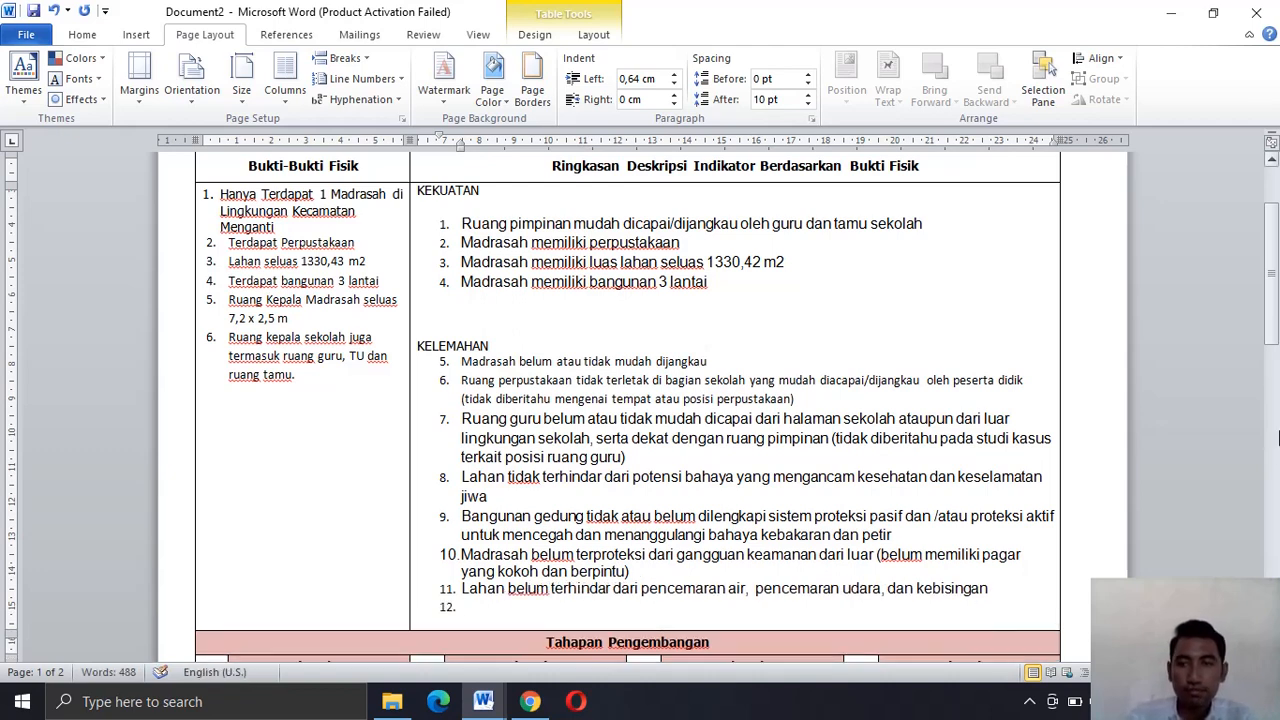
drag(1270, 340, 1277, 560)
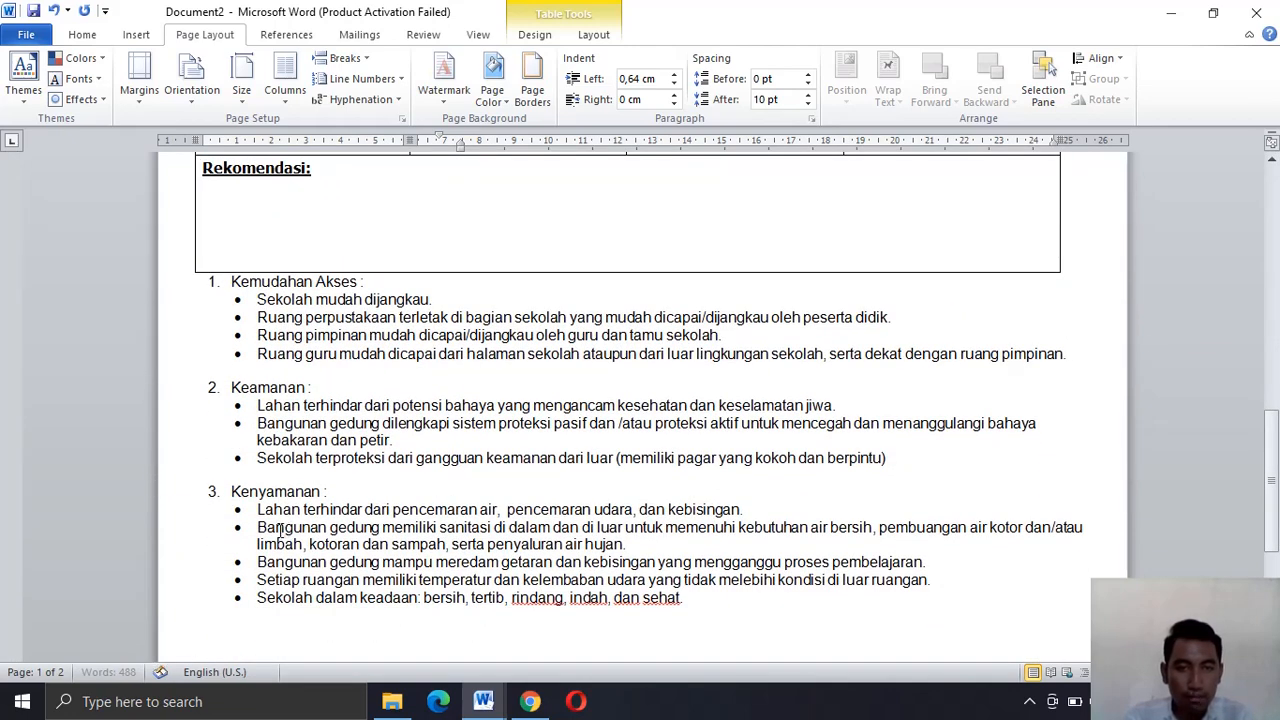
drag(268, 531, 631, 545)
key(ctrl+c)
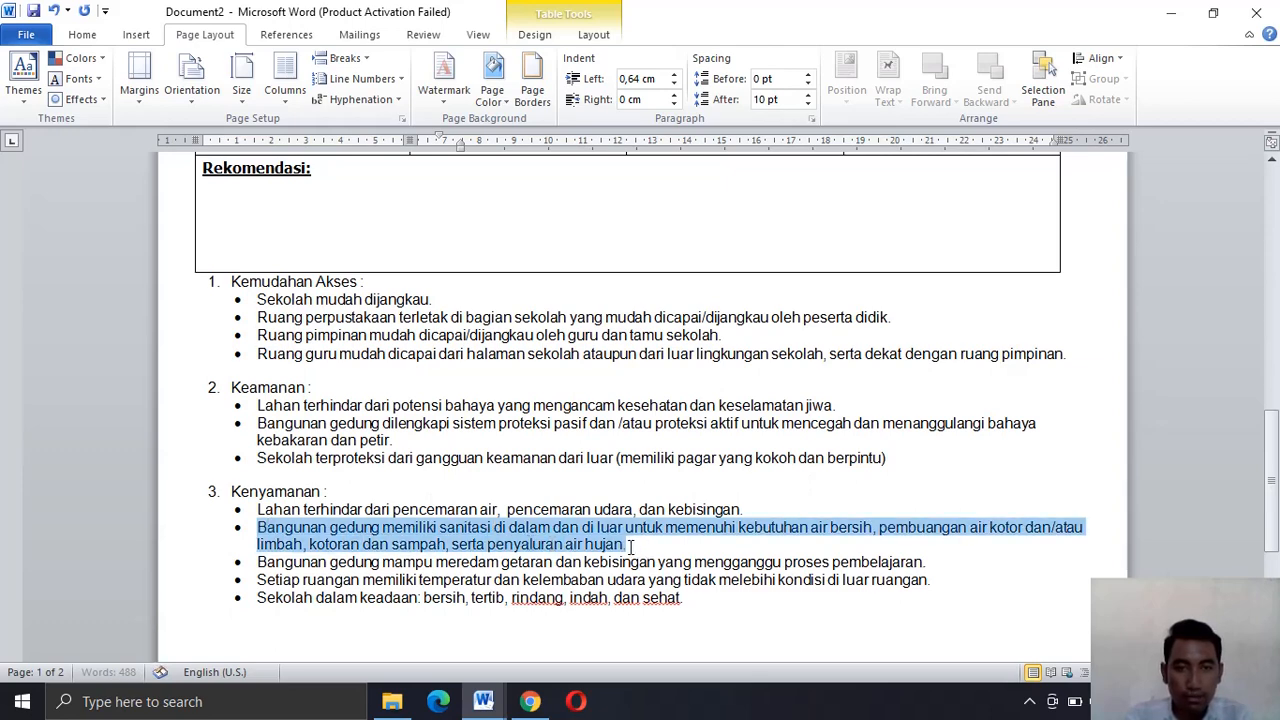
scroll(631, 545, up, 8)
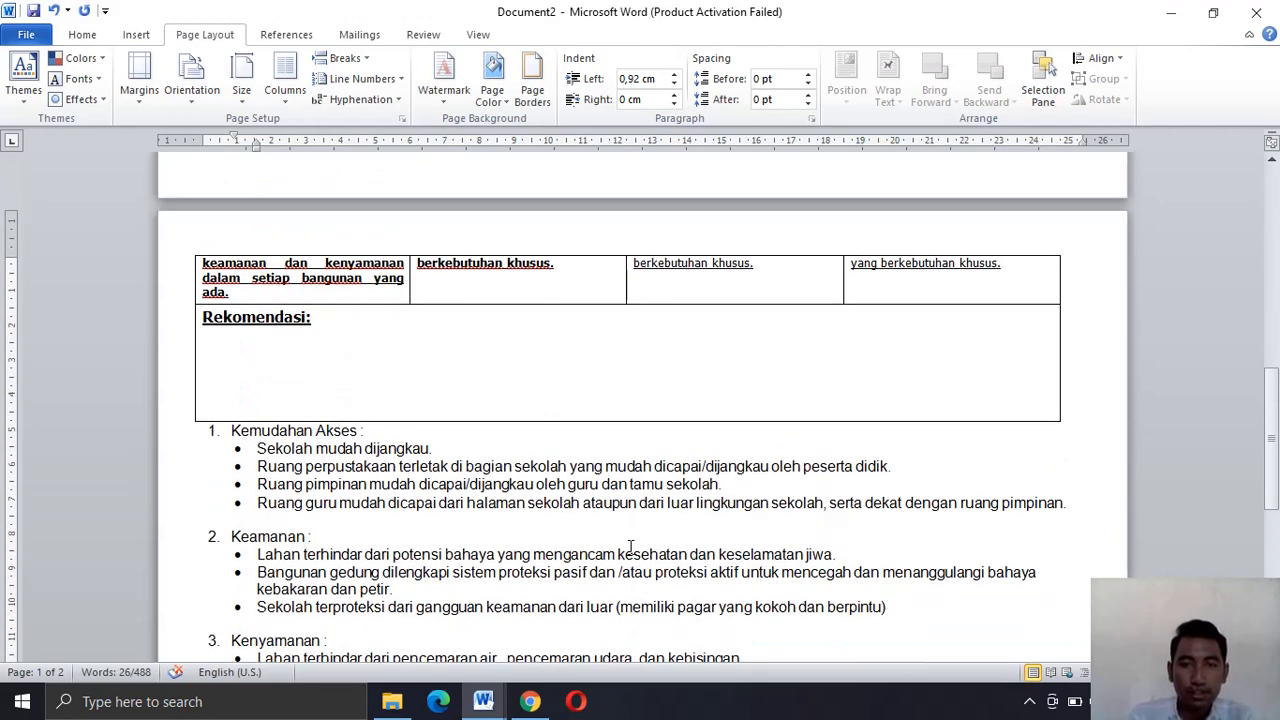
scroll(473, 298, up, 3)
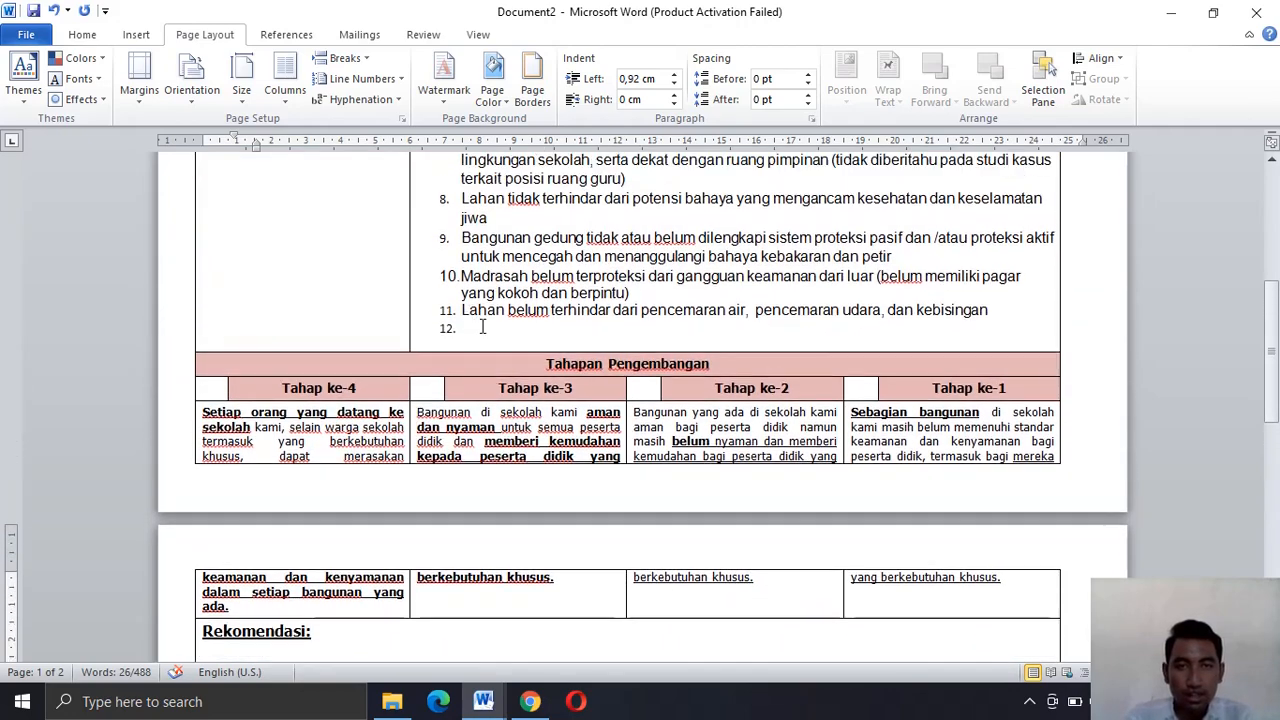
scroll(501, 457, up, 6)
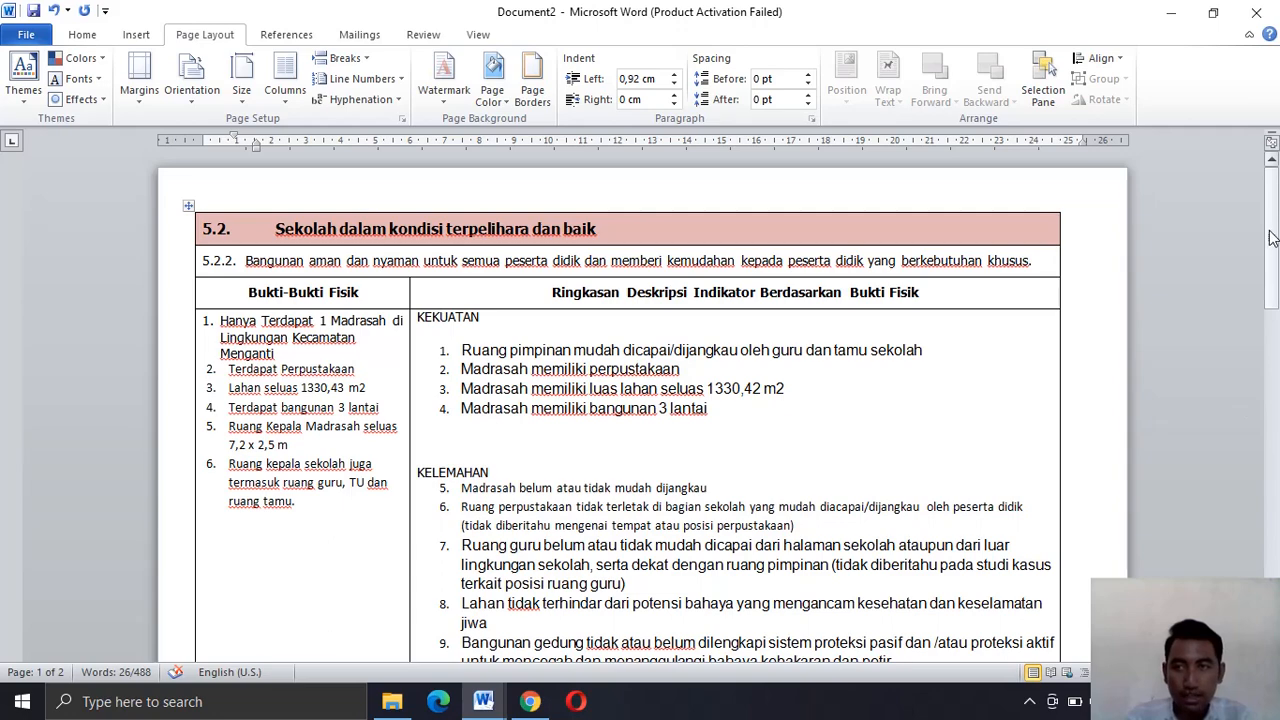
drag(1270, 237, 1270, 267)
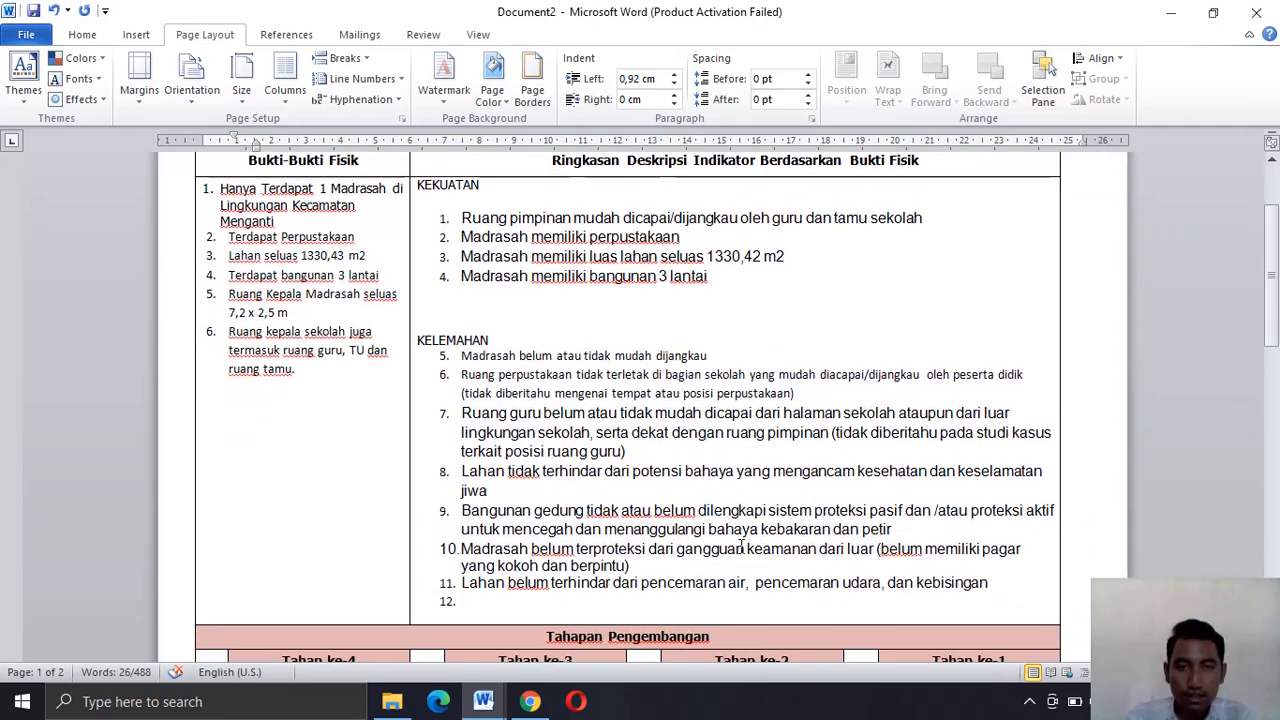
click(612, 613)
key(ctrl+v)
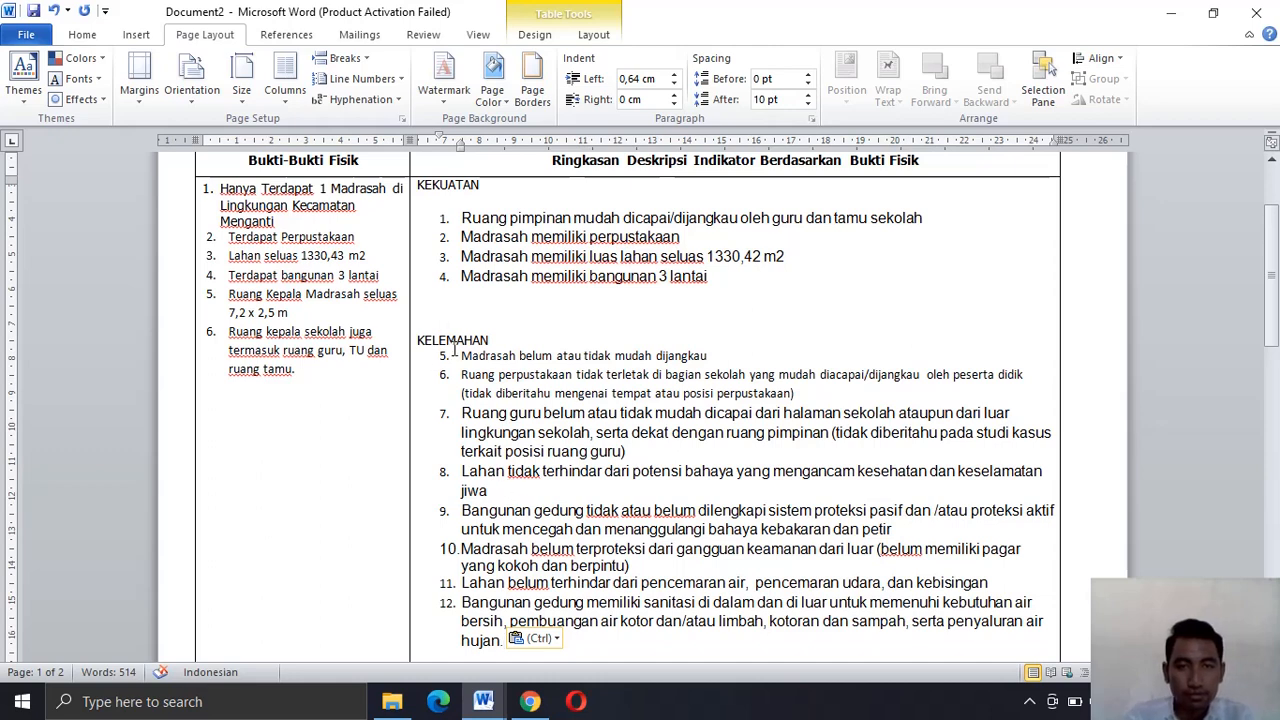
- Renumber the KELEMAHAN list from 1 in the "1. 2. 3." format and reduce its left indent by about 1 cm
drag(456, 354, 576, 636)
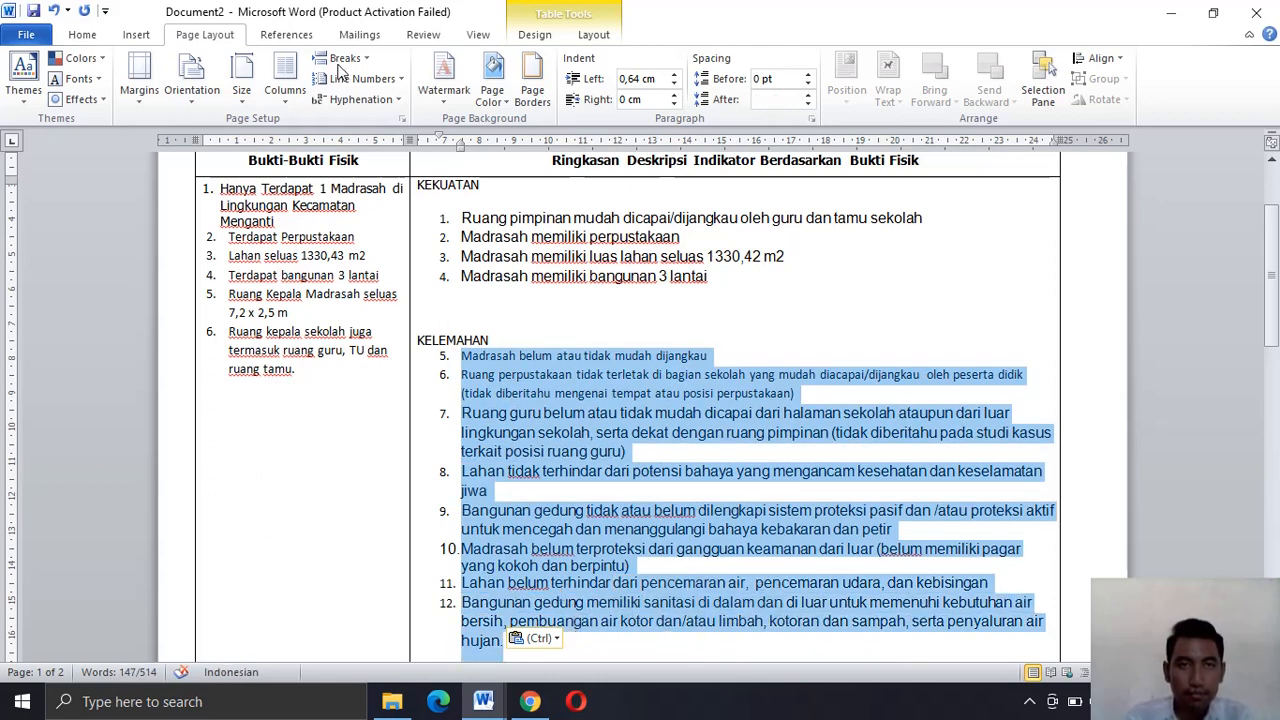
click(99, 36)
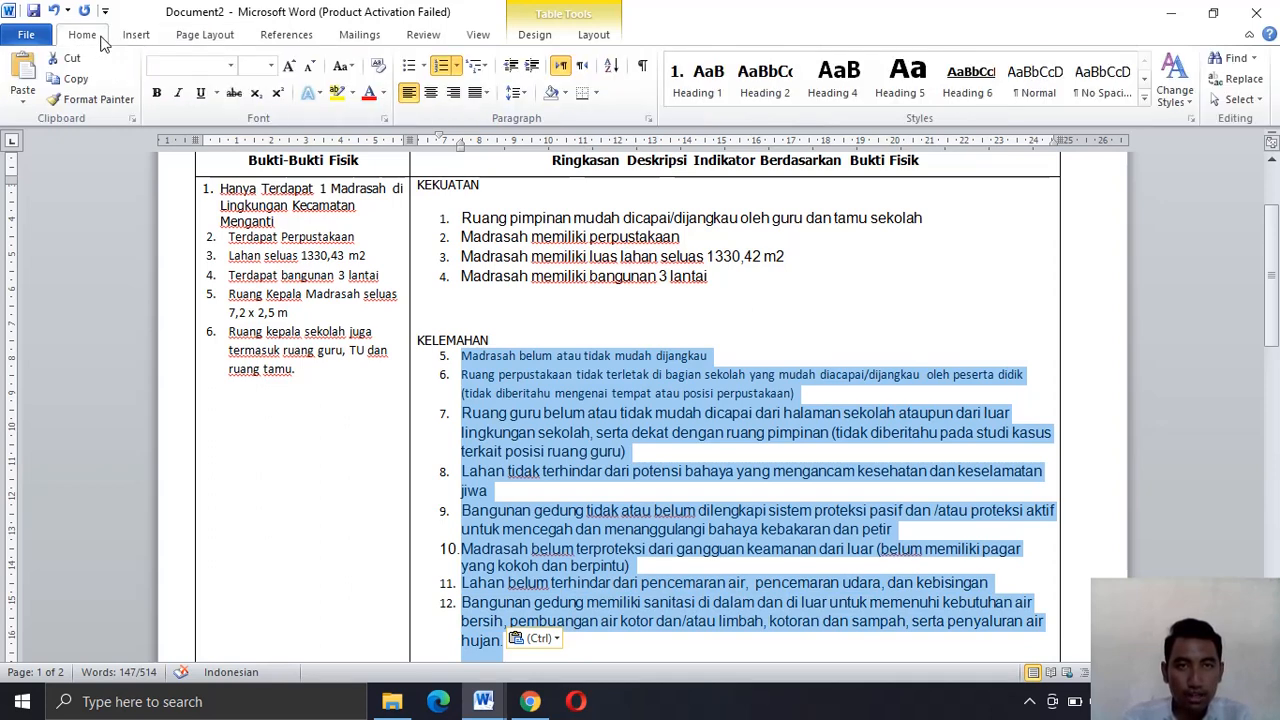
click(440, 67)
click(456, 66)
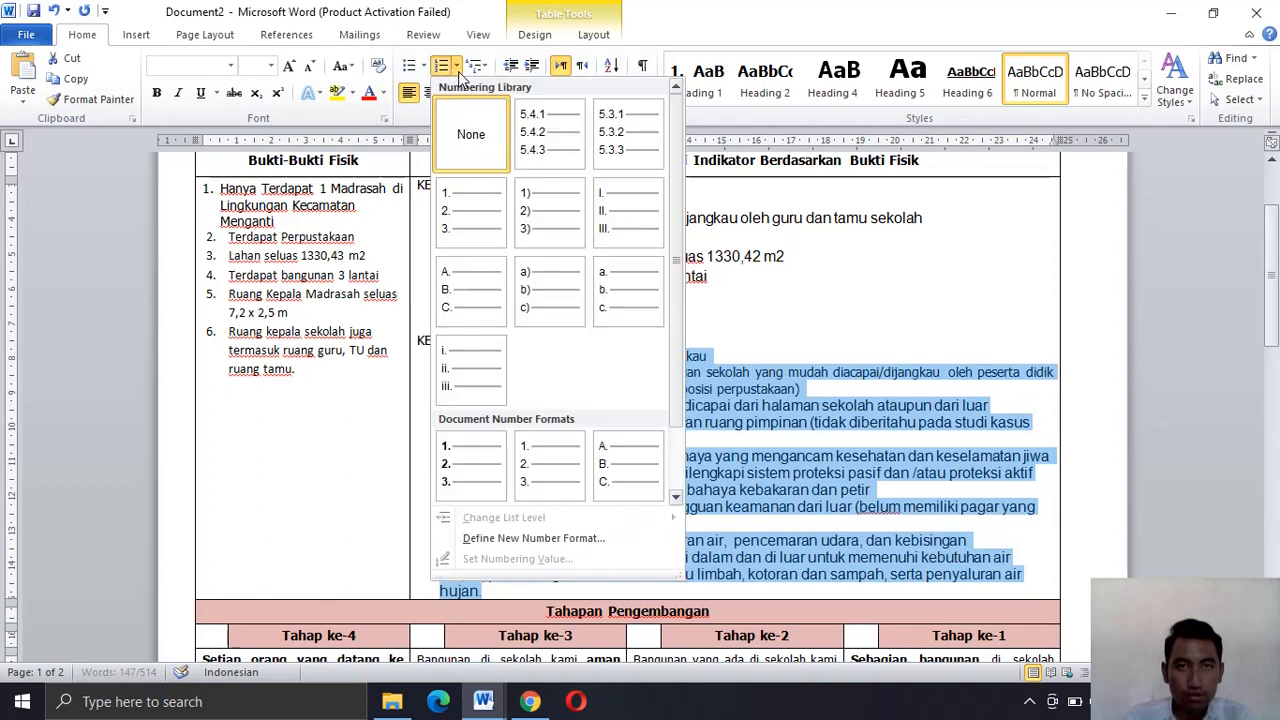
click(477, 197)
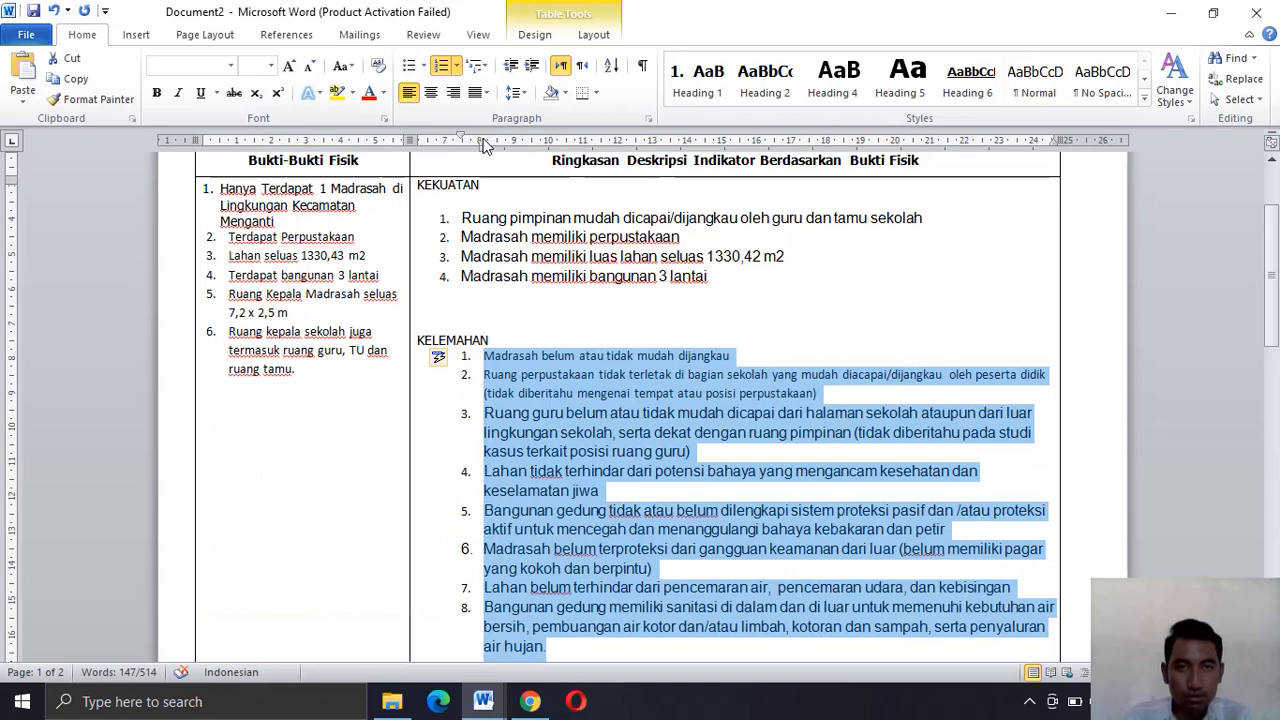
drag(483, 150, 445, 150)
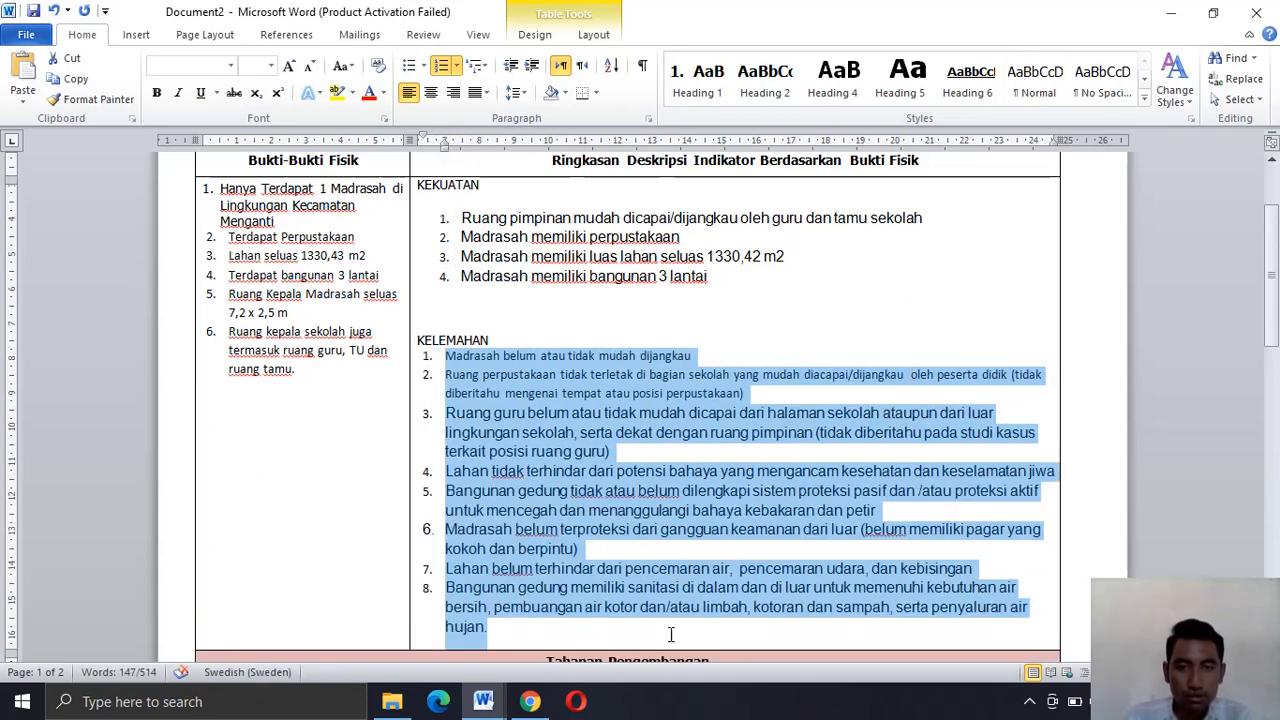
- Start a ninth item in the KELEMAHAN list and copy the Kenyamanan criterion "Bangunan gedung mampu meredam getaran dan kebisingan yang mengganggu proses pembelajaran"
click(556, 645)
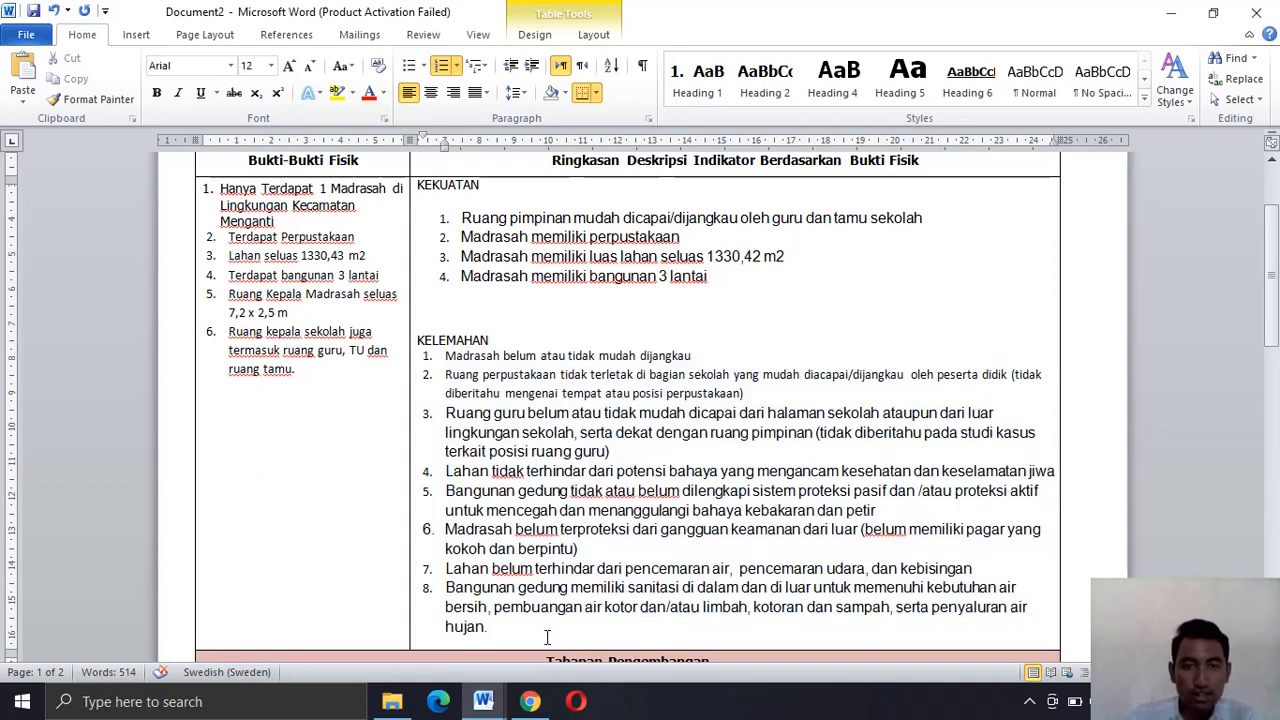
key(Return)
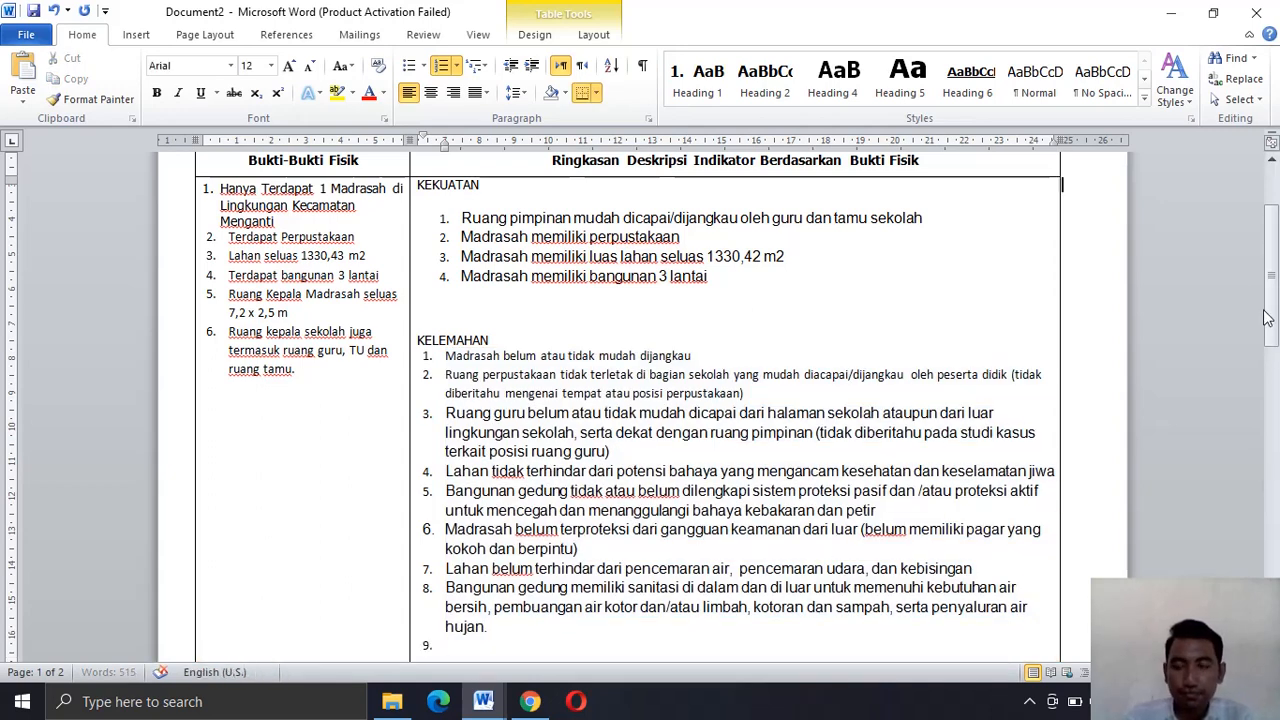
drag(1275, 383, 1275, 530)
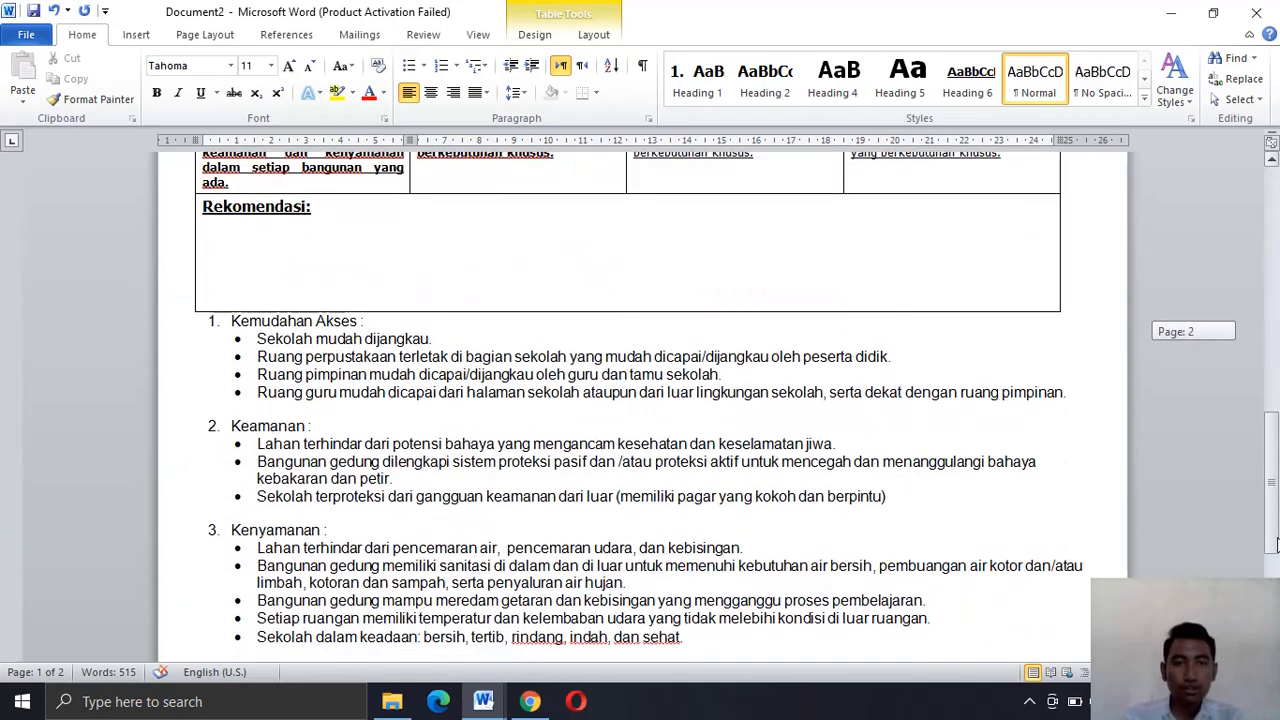
click(507, 549)
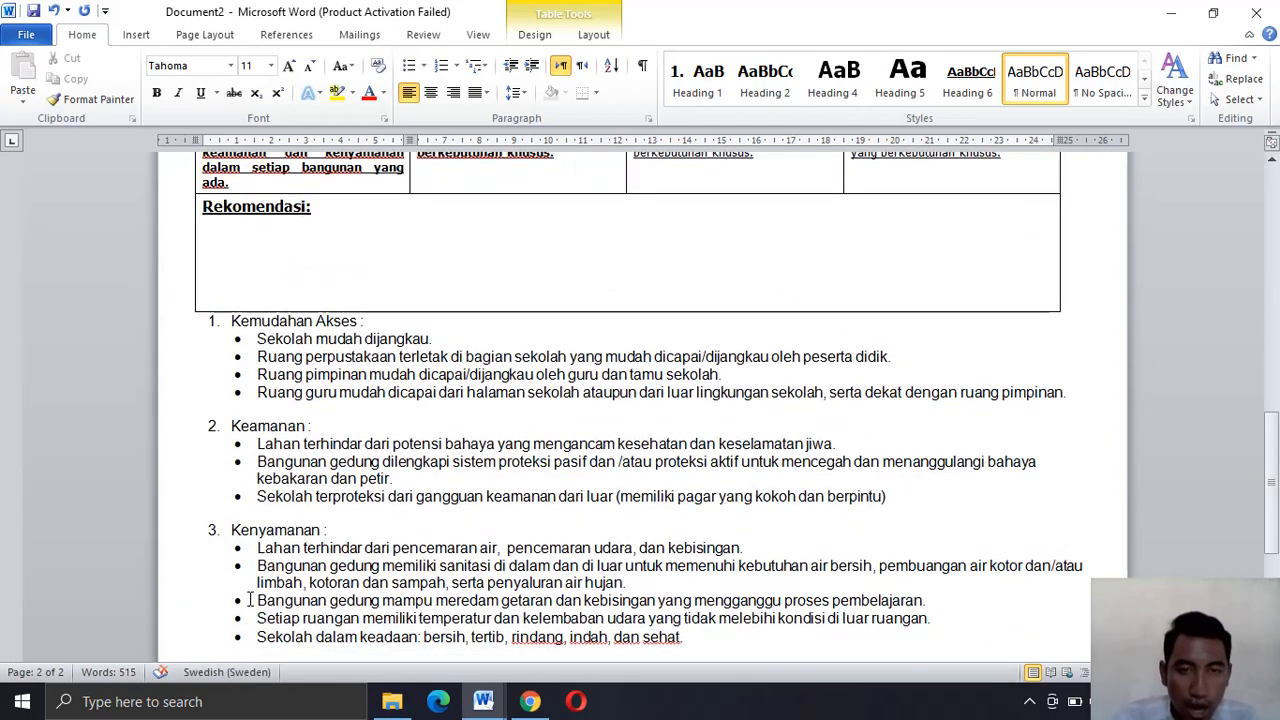
drag(258, 600, 879, 604)
key(ctrl+c)
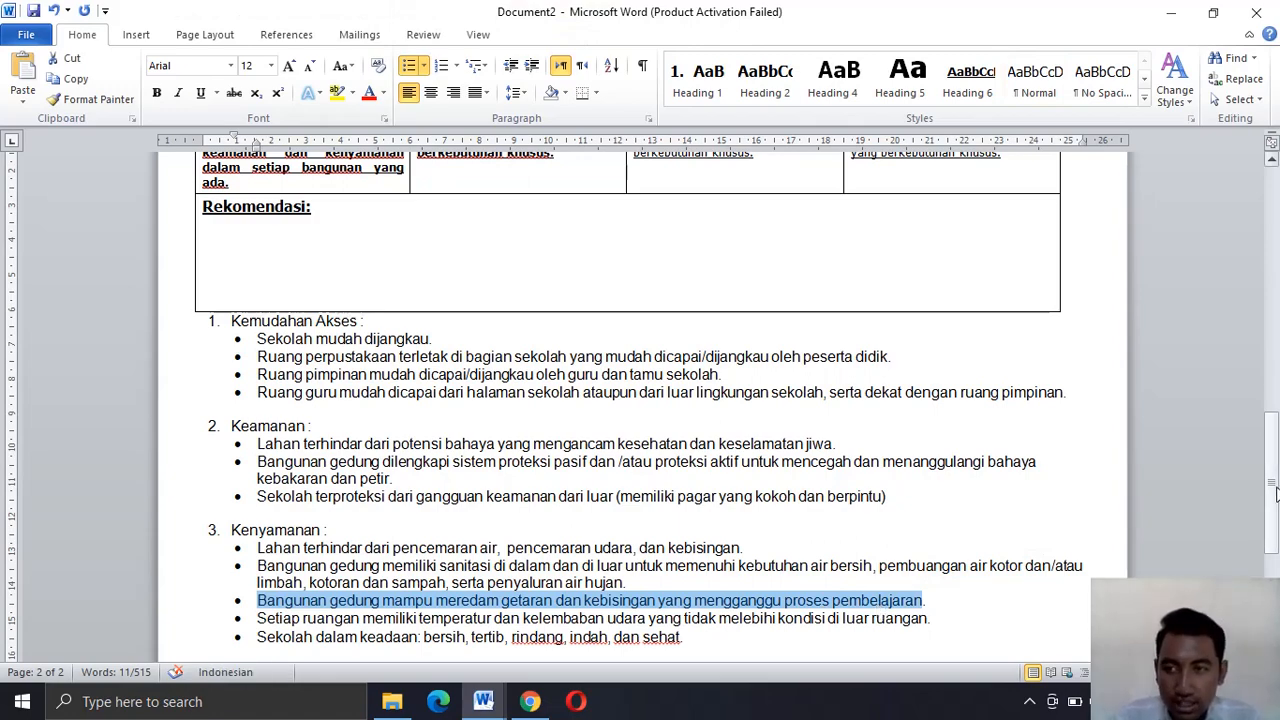
- Paste the copied criterion about damping vibration and noise as the fifth item of the KEKUATAN list
drag(1275, 490, 1236, 284)
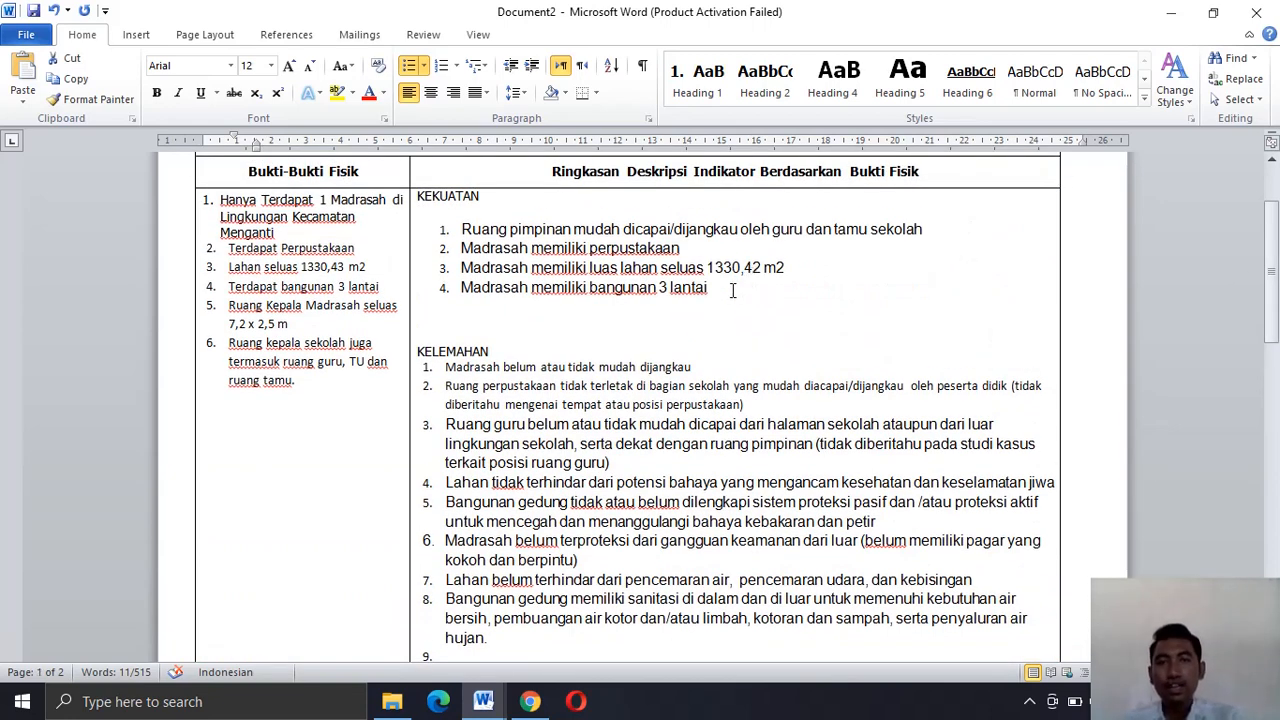
key(Return)
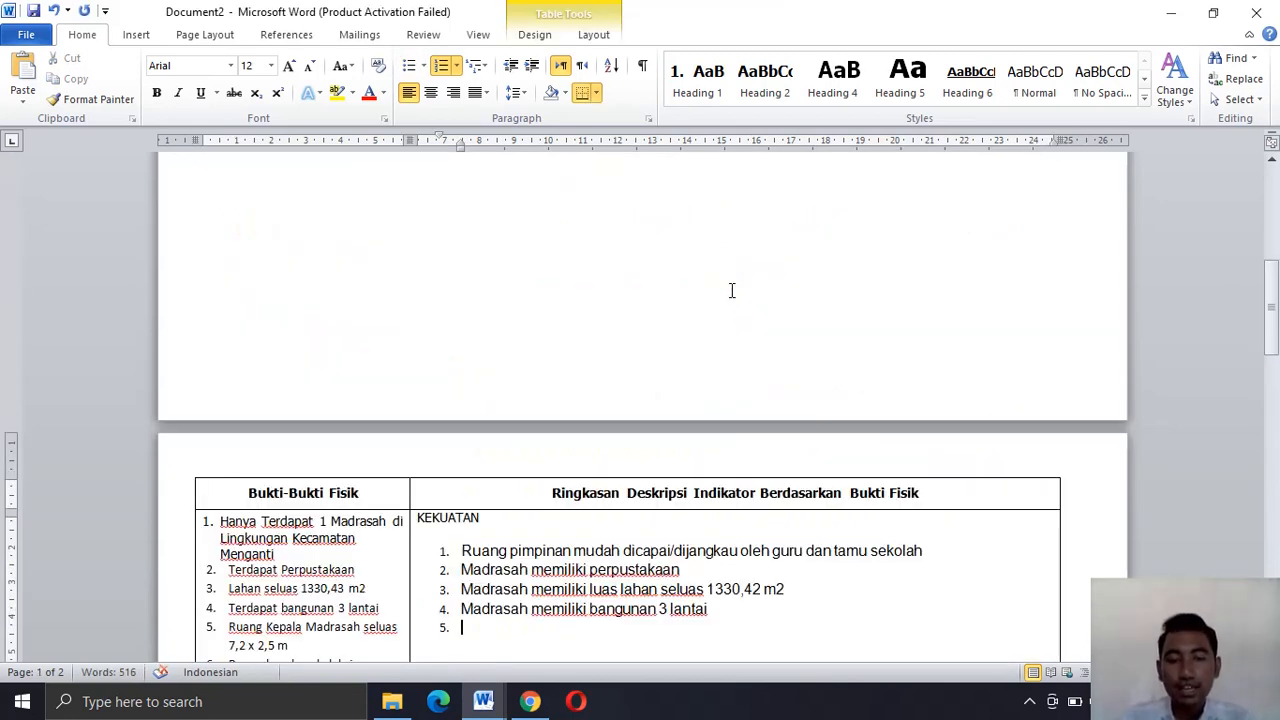
key(ctrl+v)
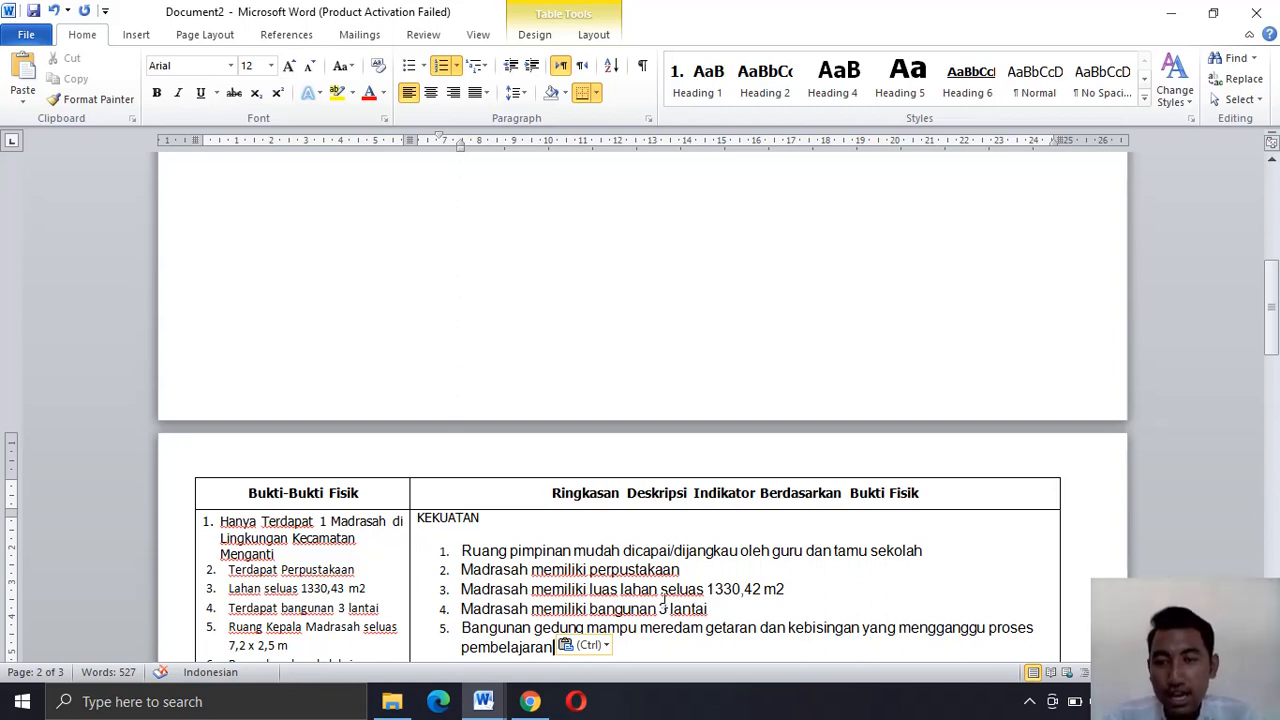
scroll(664, 600, down, 3)
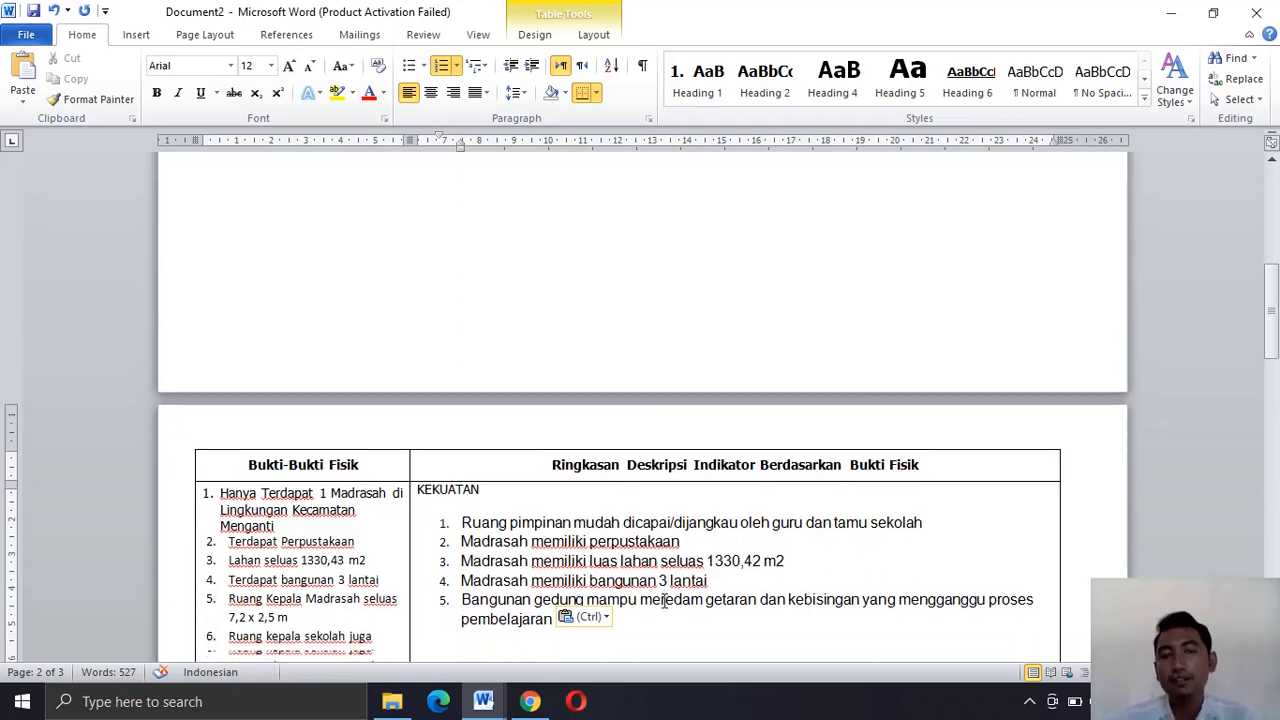
scroll(664, 600, down, 3)
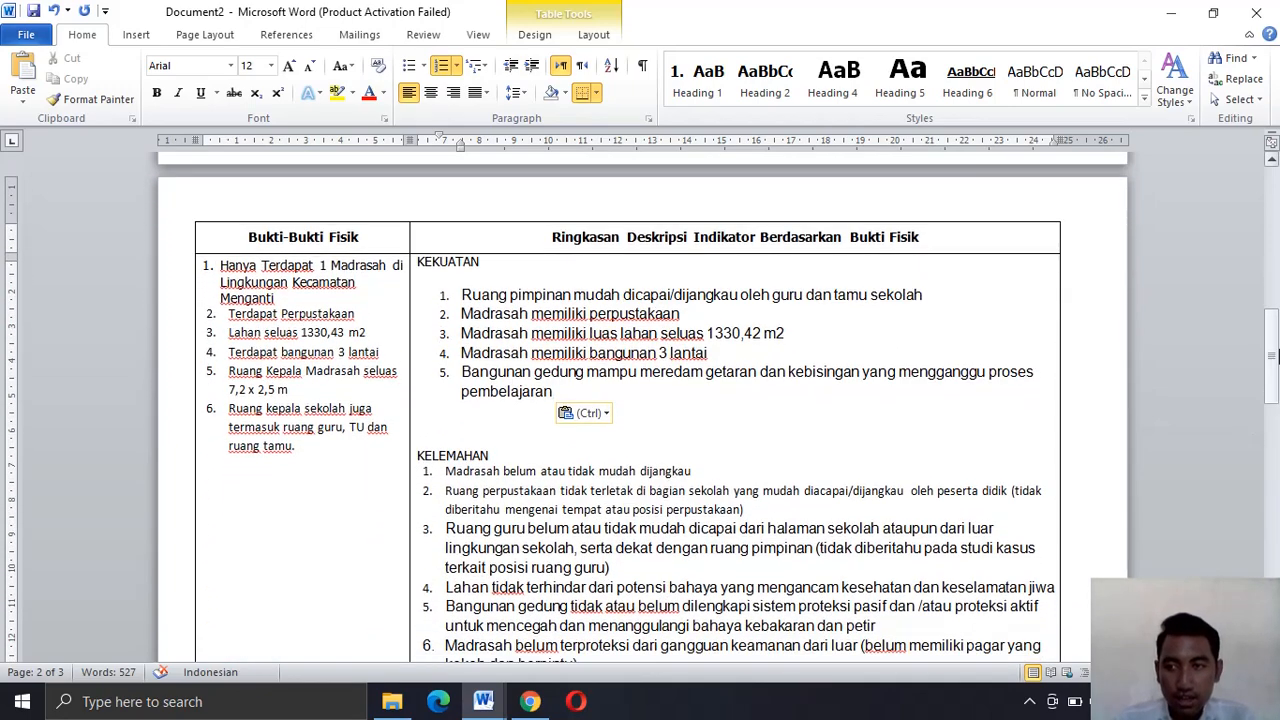
- Copy the Kenyamanan criterion "Setiap ruangan memiliki temperatur dan kelembaban udara yang tidak melebihi kondisi di luar ruangan" into item 9 of the KELEMAHAN list
drag(1272, 390, 1272, 541)
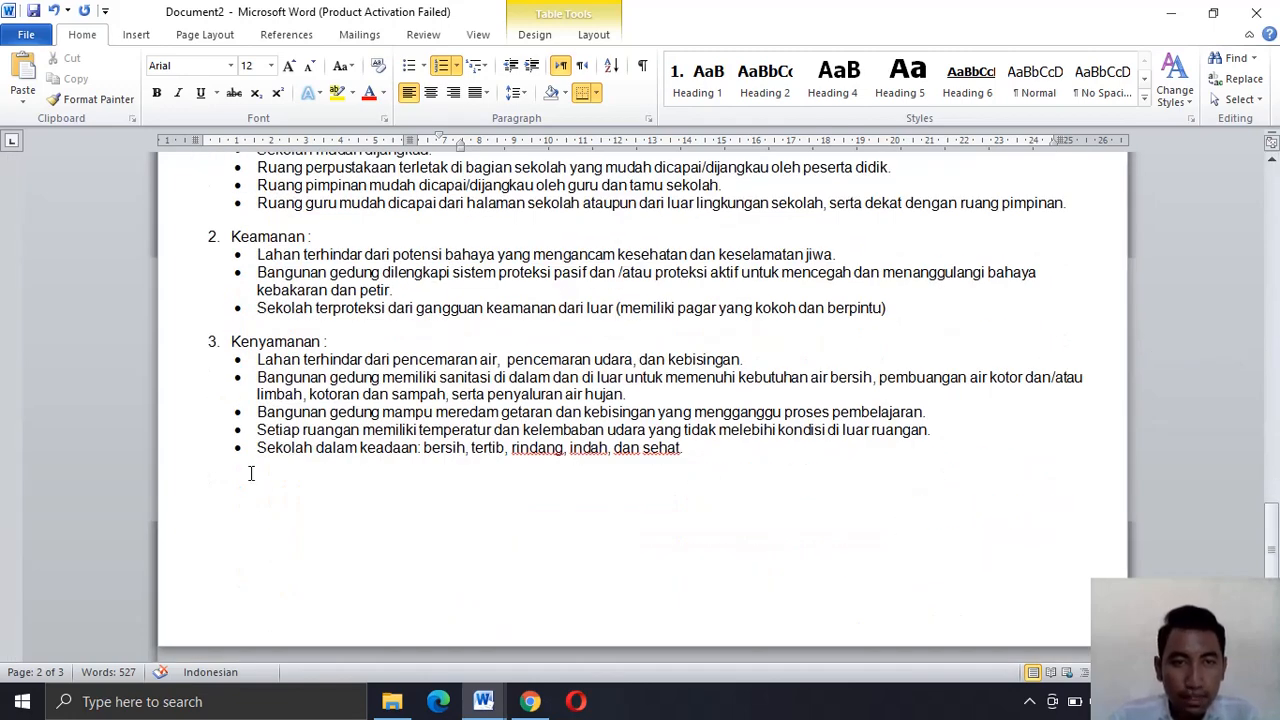
drag(253, 431, 905, 427)
key(ctrl+c)
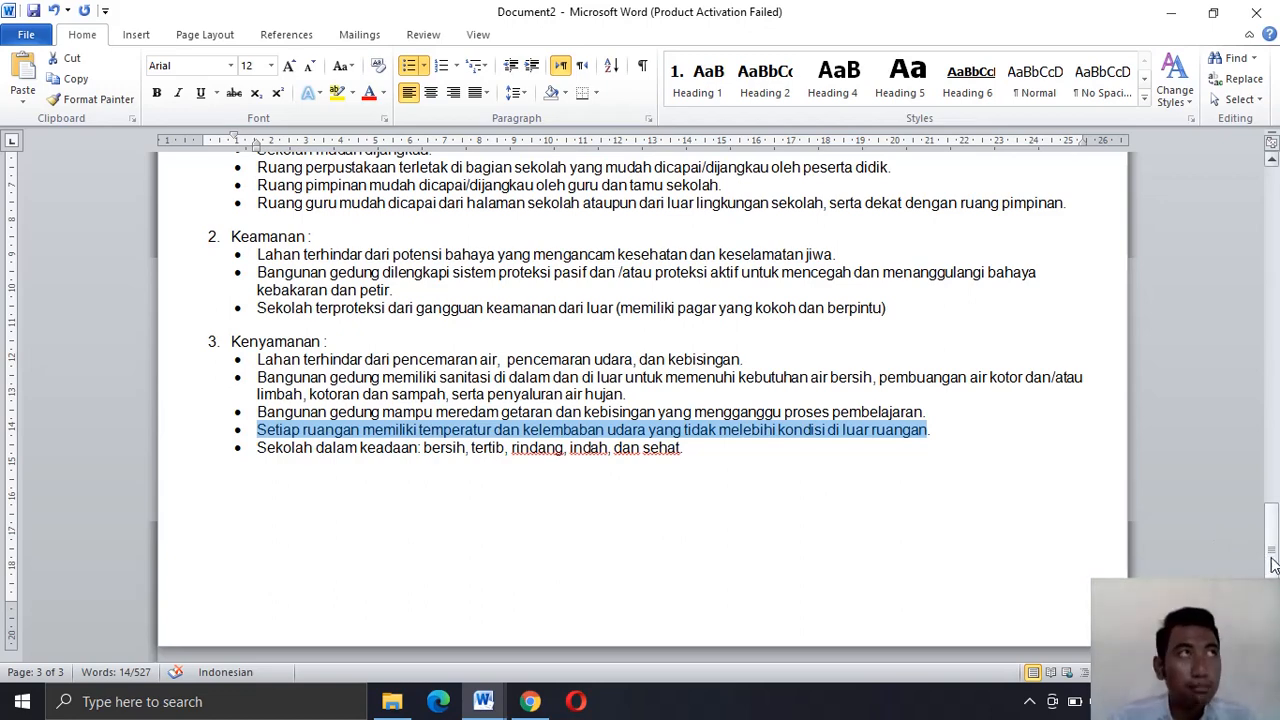
drag(1272, 565, 1274, 530)
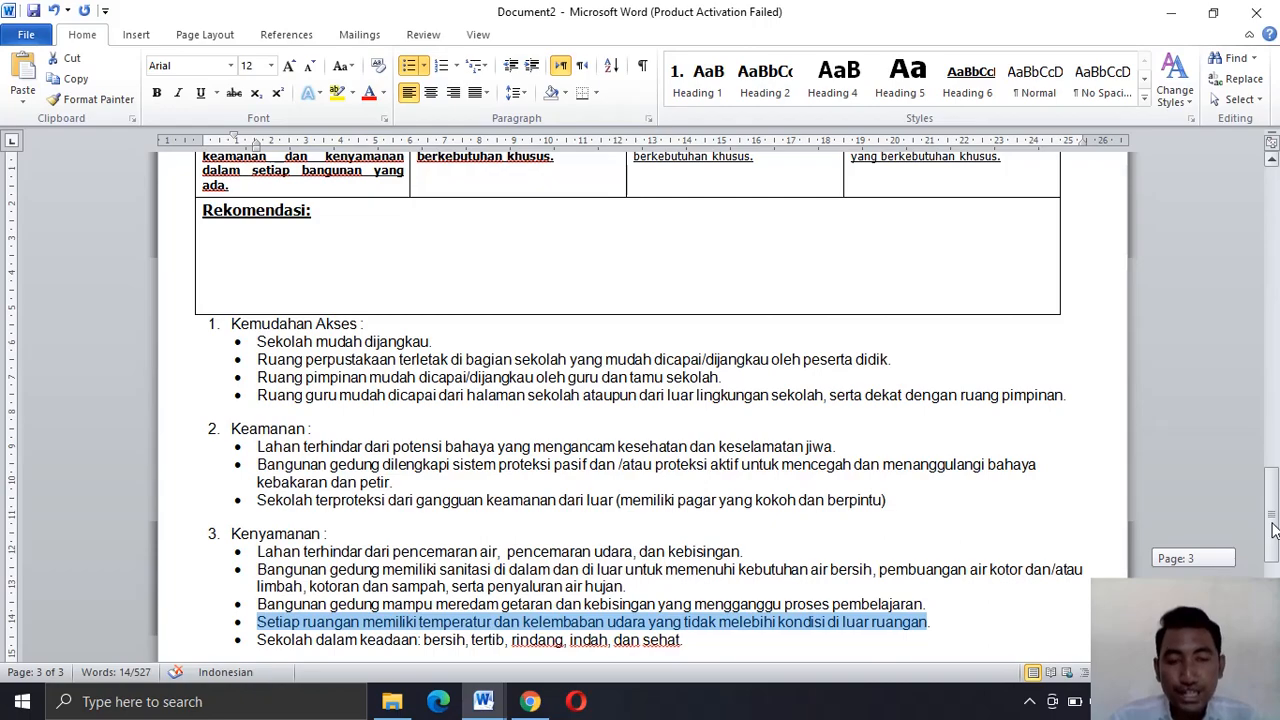
drag(1274, 530, 1263, 402)
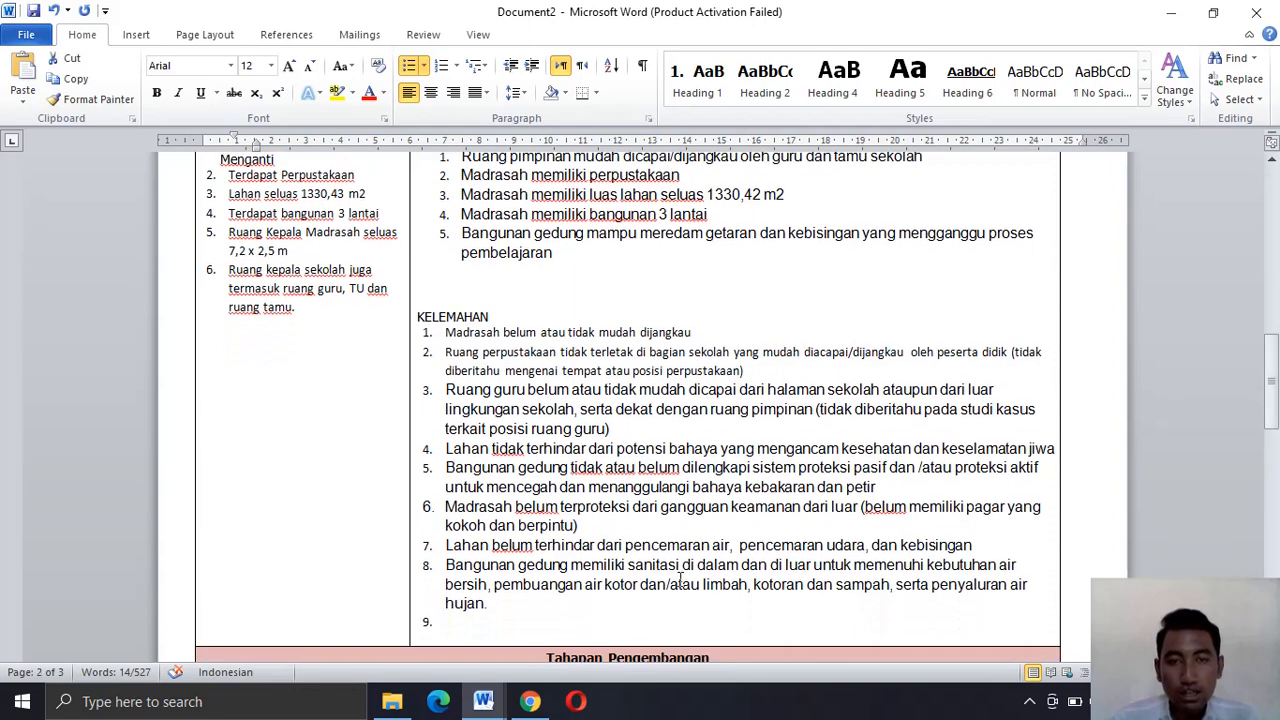
click(565, 634)
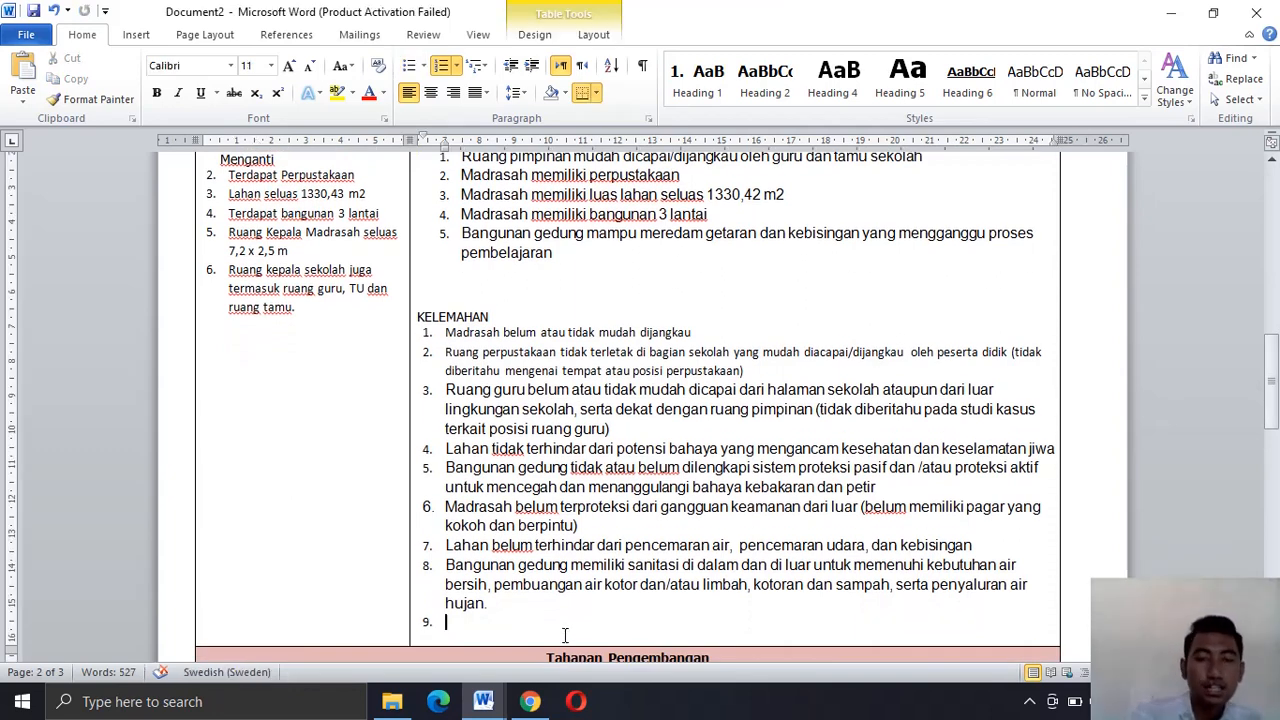
key(ctrl+v)
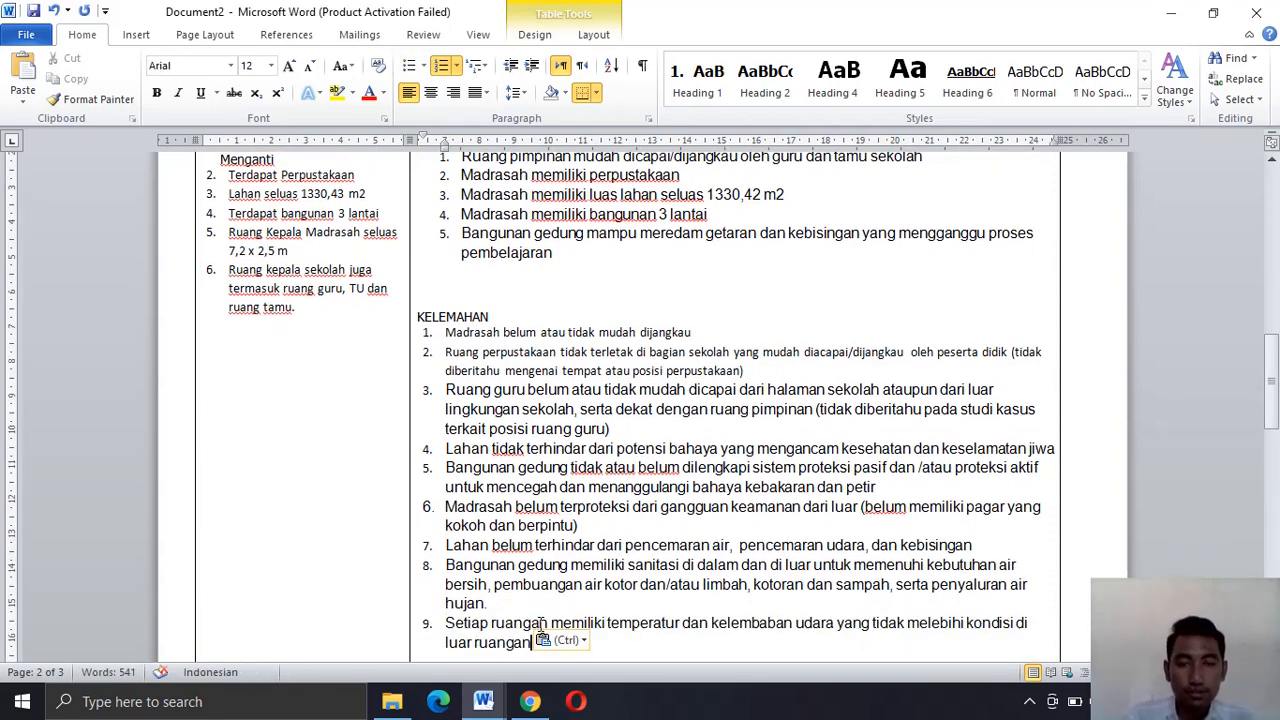
- Insert the word "belum" before "memiliki" in item 9 of the KELEMAHAN list
click(548, 624)
text(be)
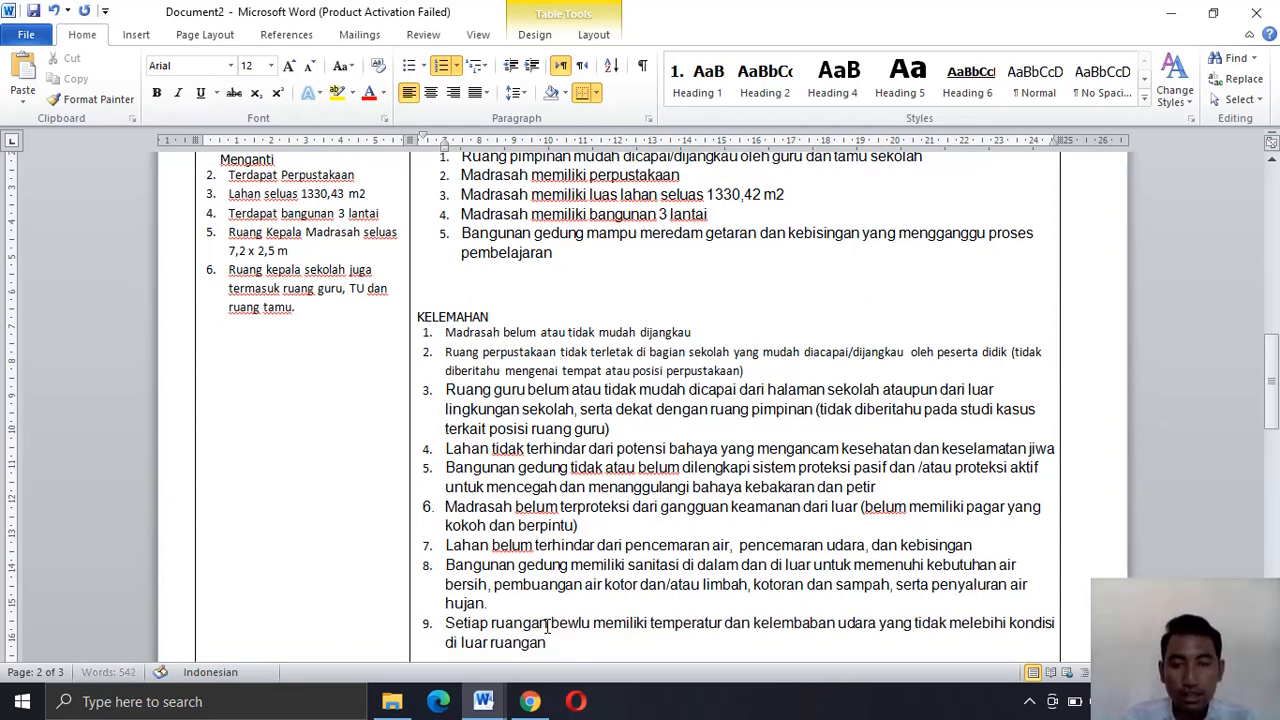
text(lum)
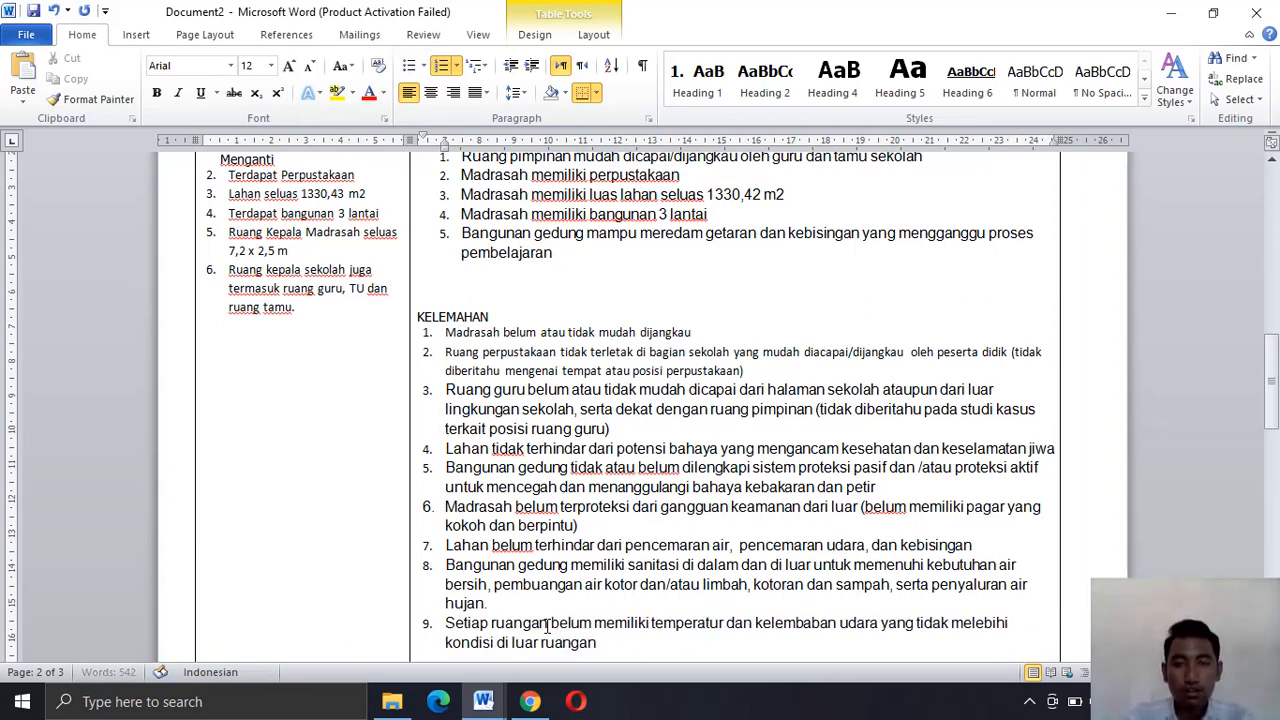
- Start a tenth item in the KELEMAHAN list and copy the Kenyamanan criterion "Sekolah dalam keadaan: bersih, tertib, rindang, indah, dan sehat."
click(599, 645)
key(Return)
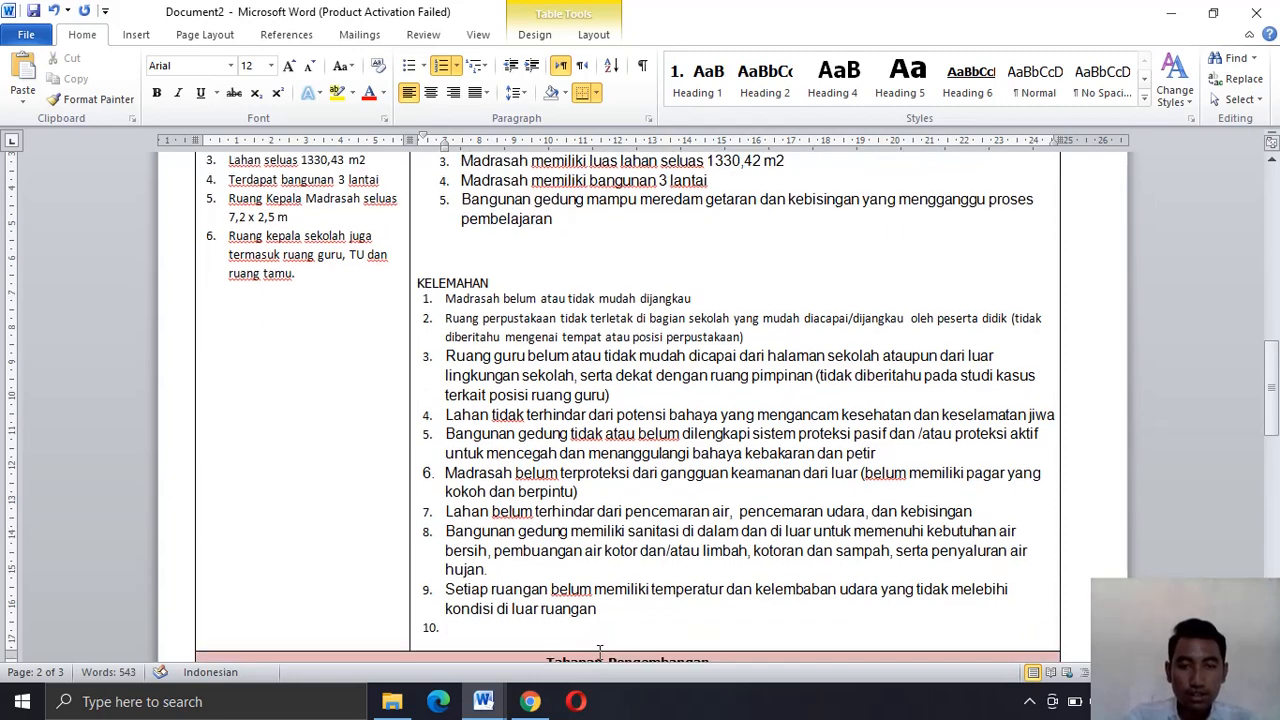
drag(1272, 437, 1272, 527)
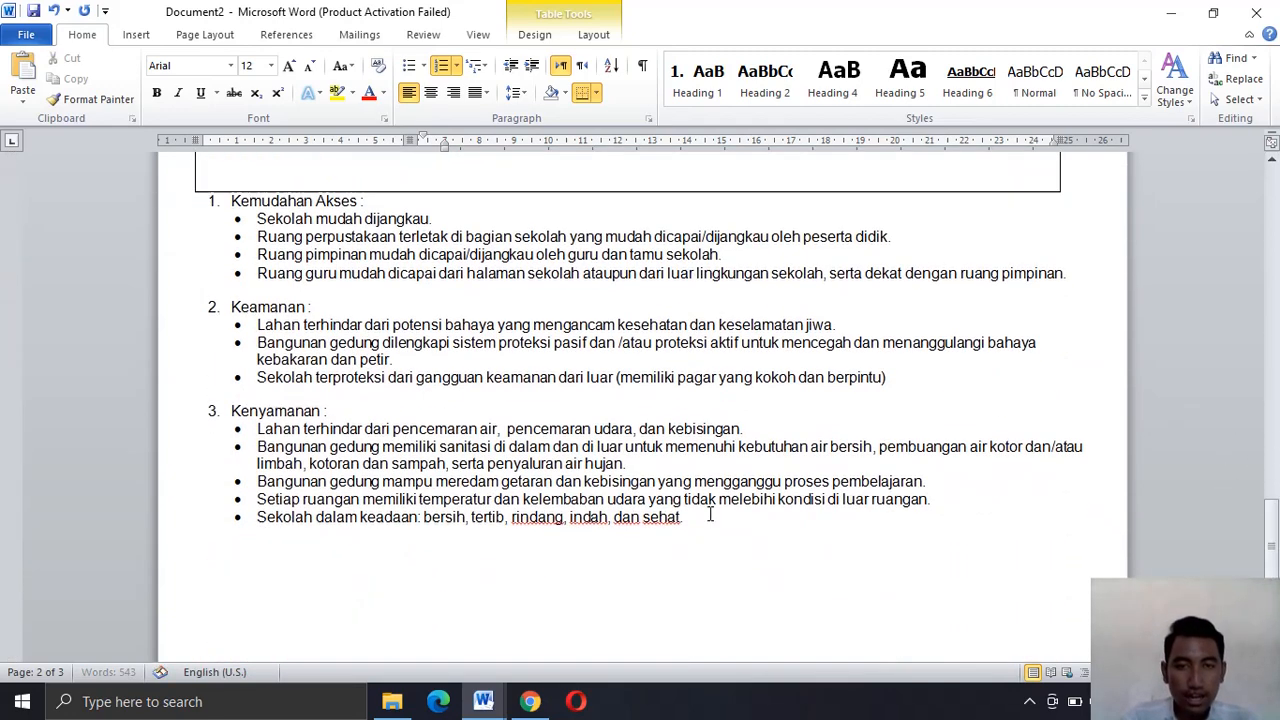
double_click(263, 517)
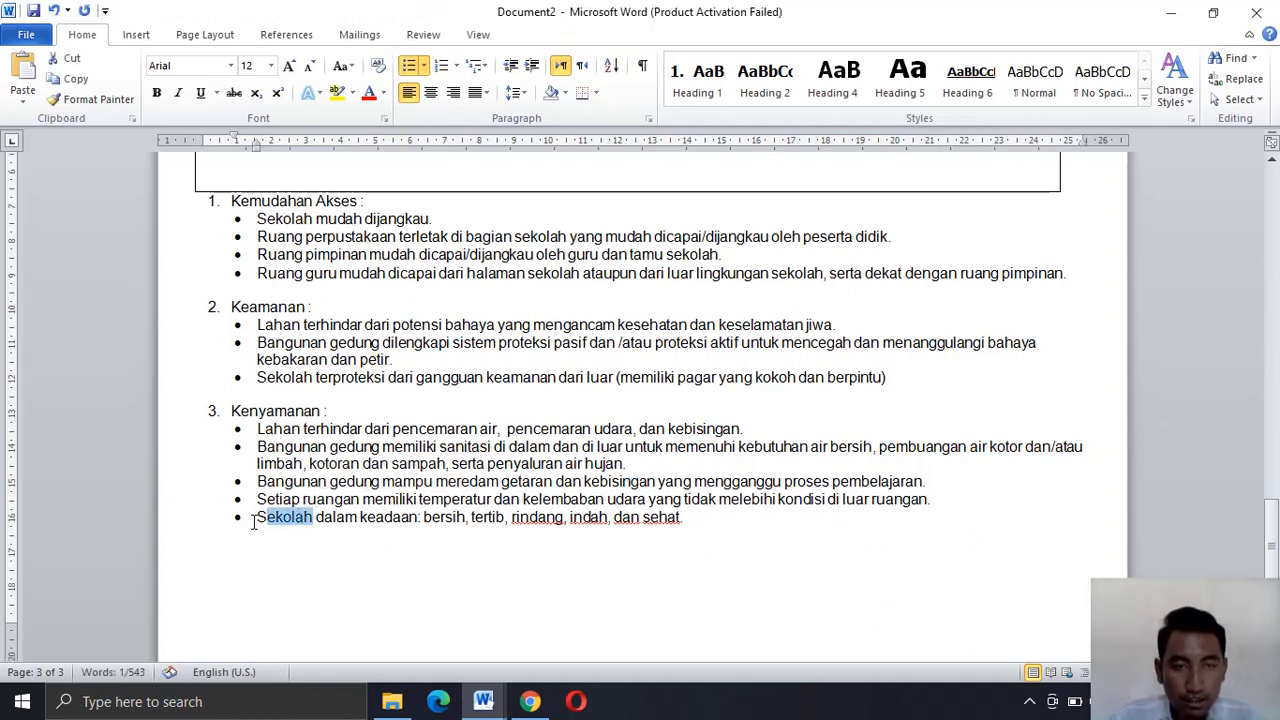
drag(257, 517, 417, 517)
drag(513, 535, 687, 522)
key(ctrl+c)
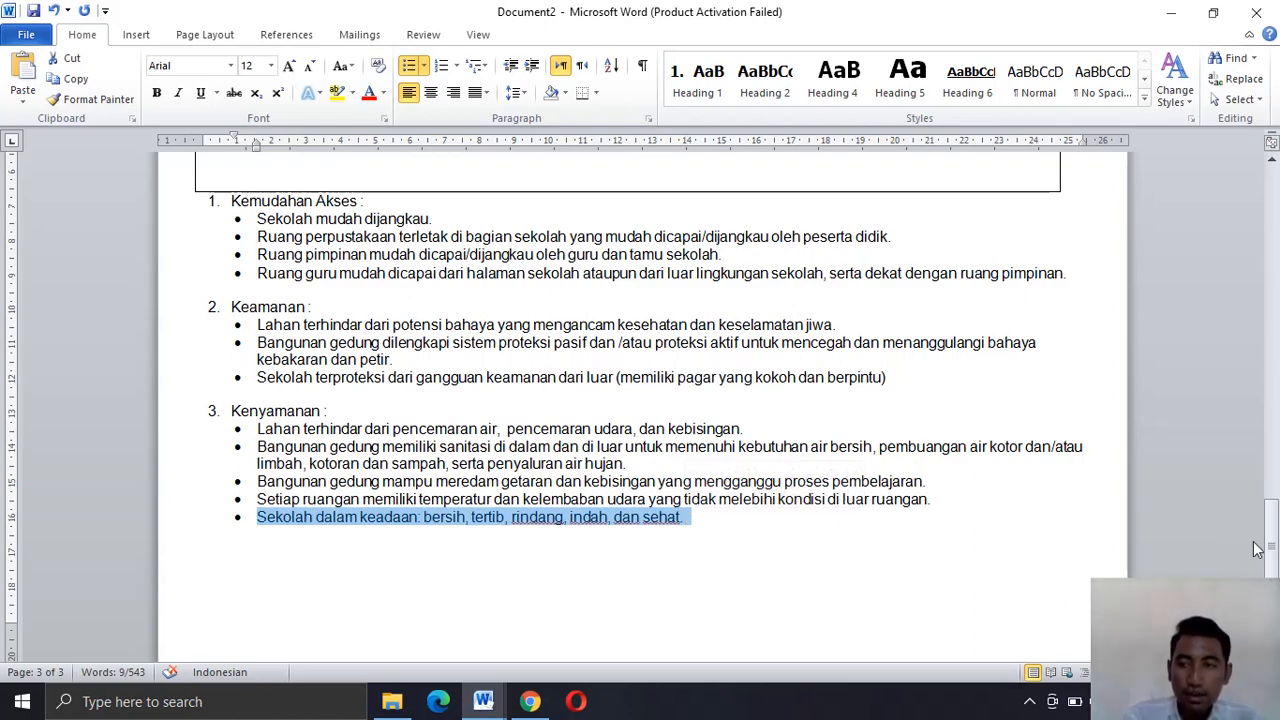
- Paste the copied school condition criterion as the last KELEMAHAN item and remove the empty item and blank line below it
drag(1272, 558, 1272, 450)
click(593, 506)
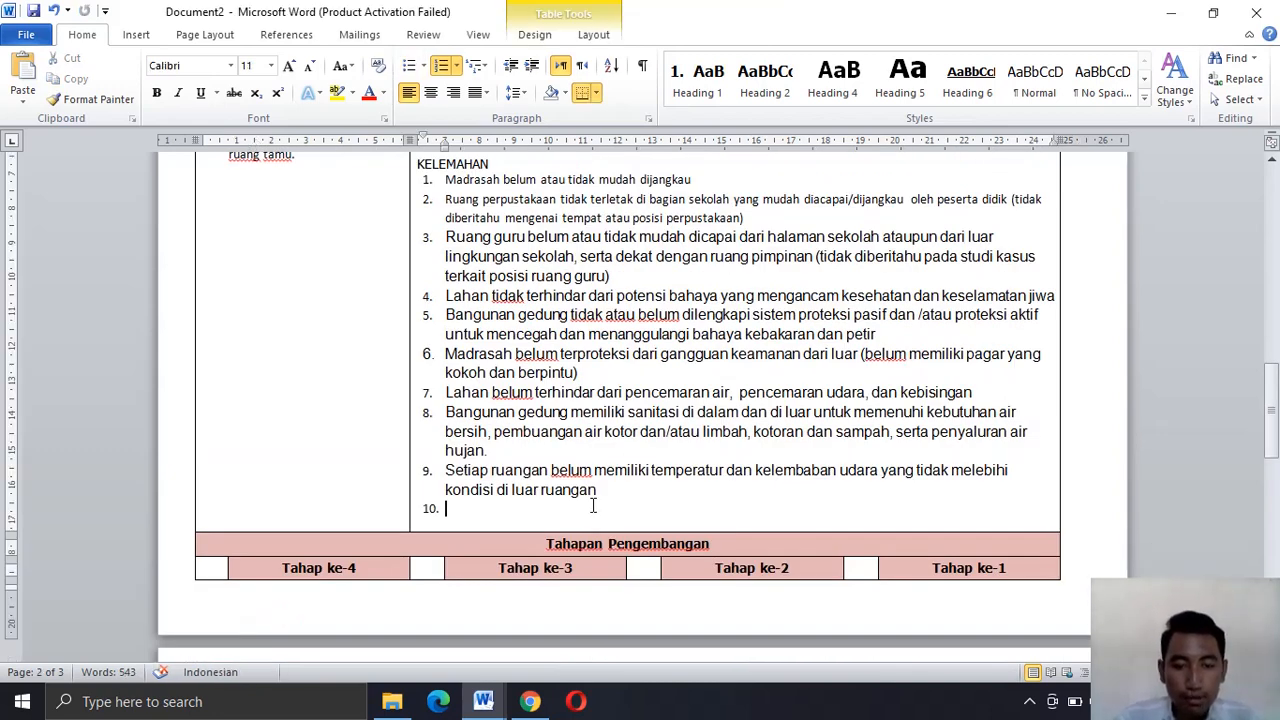
key(ctrl+v)
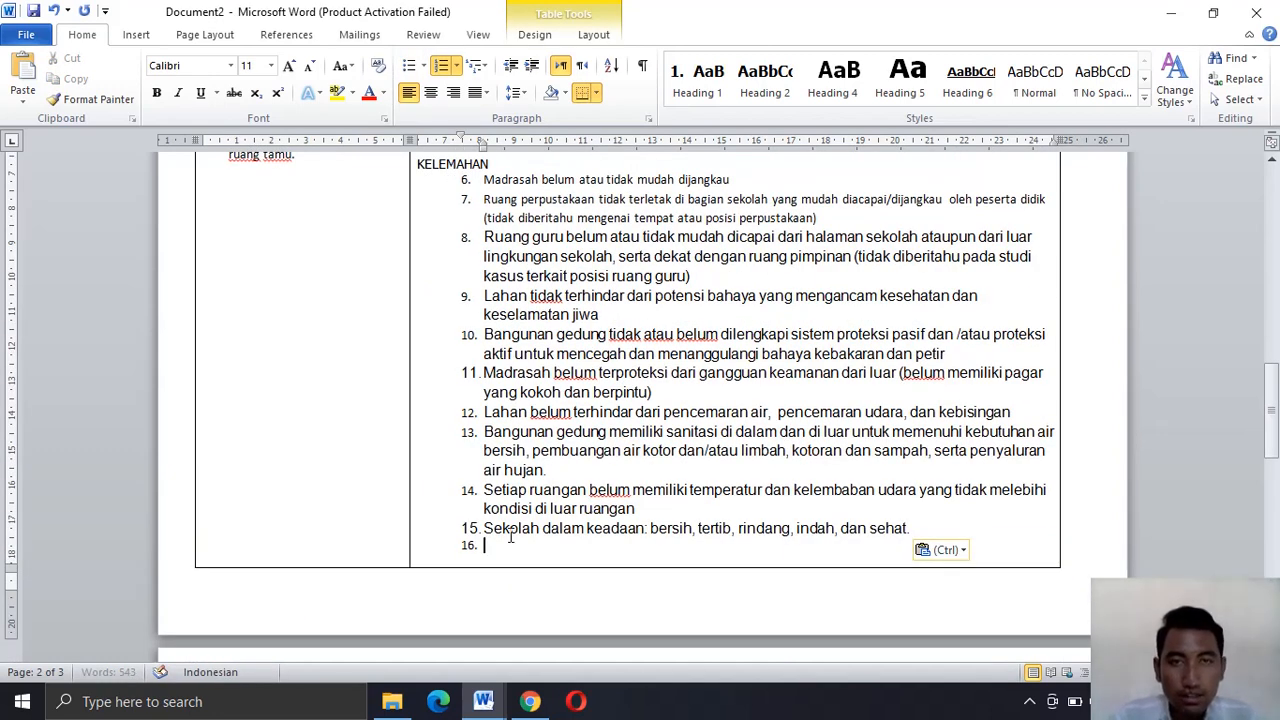
key(BackSpace)
key(BackSpace)
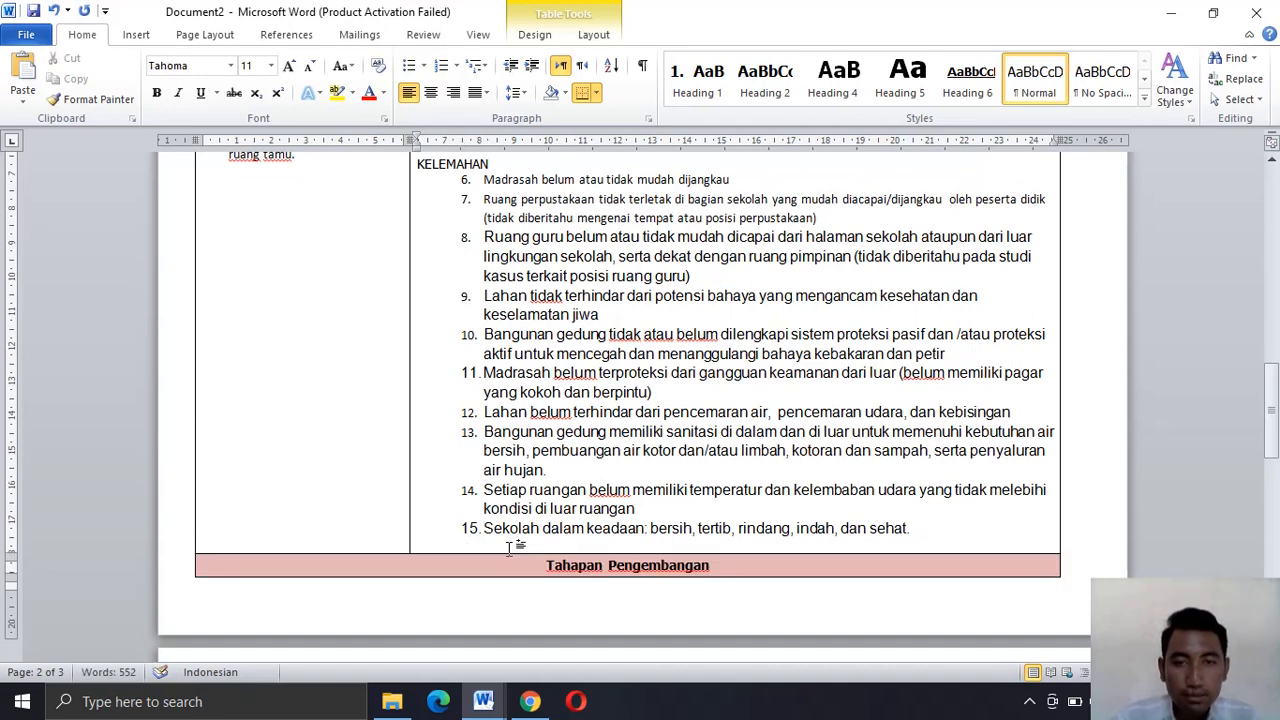
key(BackSpace)
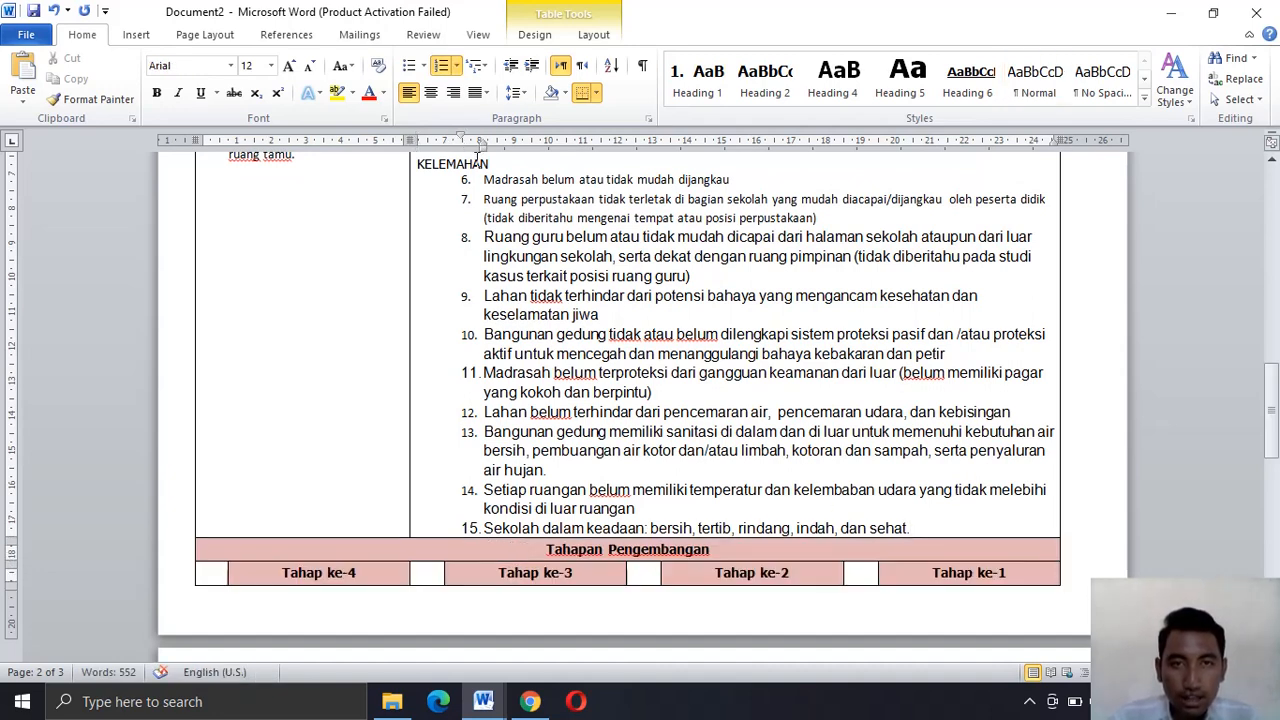
- Restart the KELEMAHAN list numbering at 1 in the "1. 2. 3." format and reduce its left indent by about 1 cm
drag(487, 181, 913, 529)
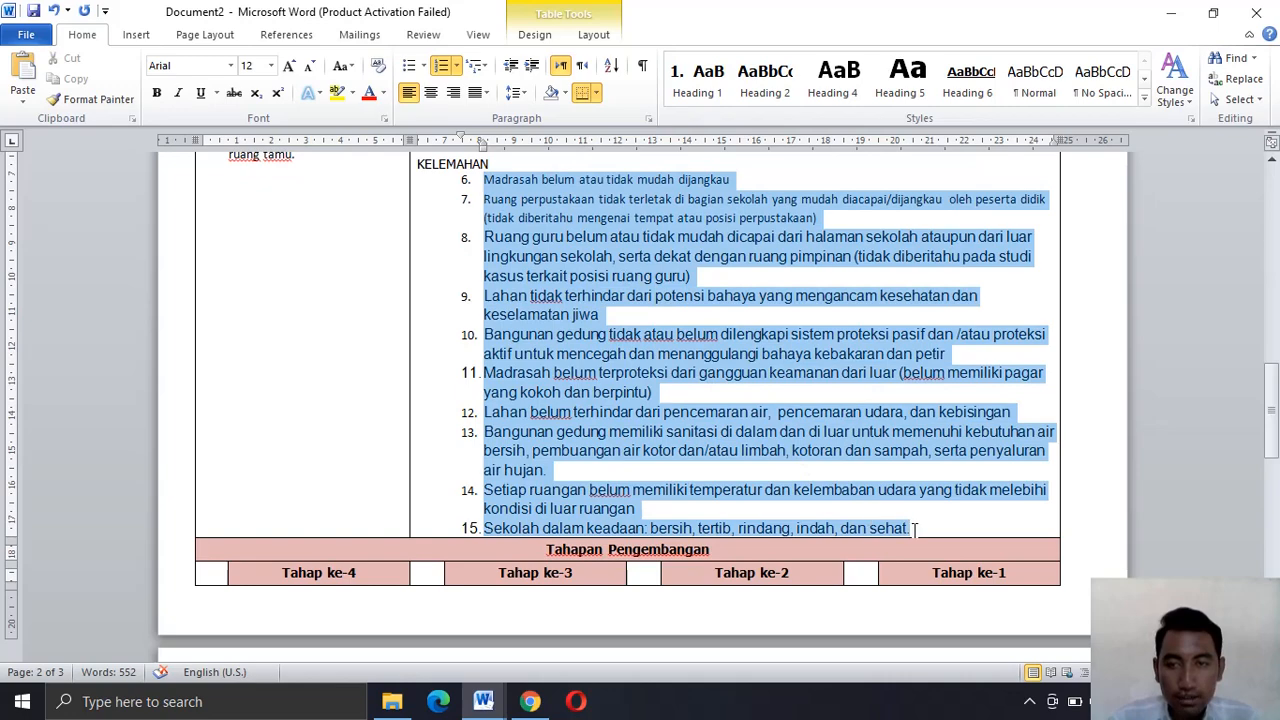
click(442, 70)
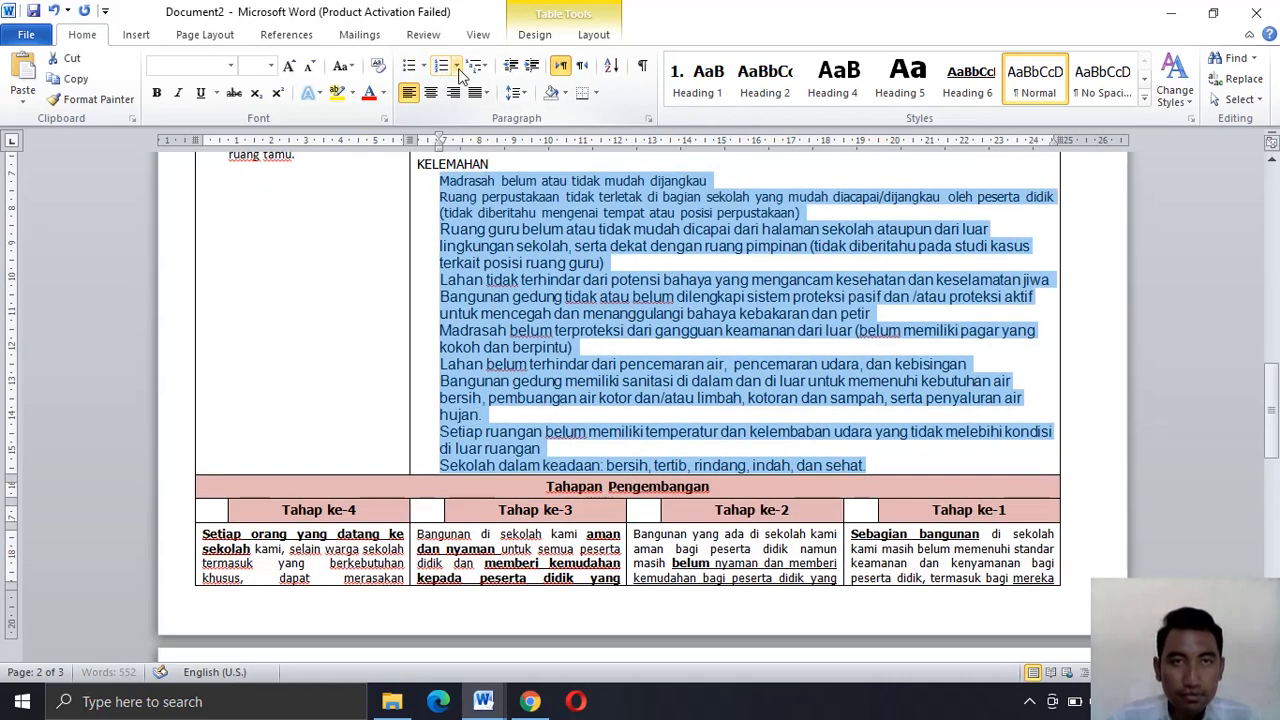
click(457, 67)
click(545, 228)
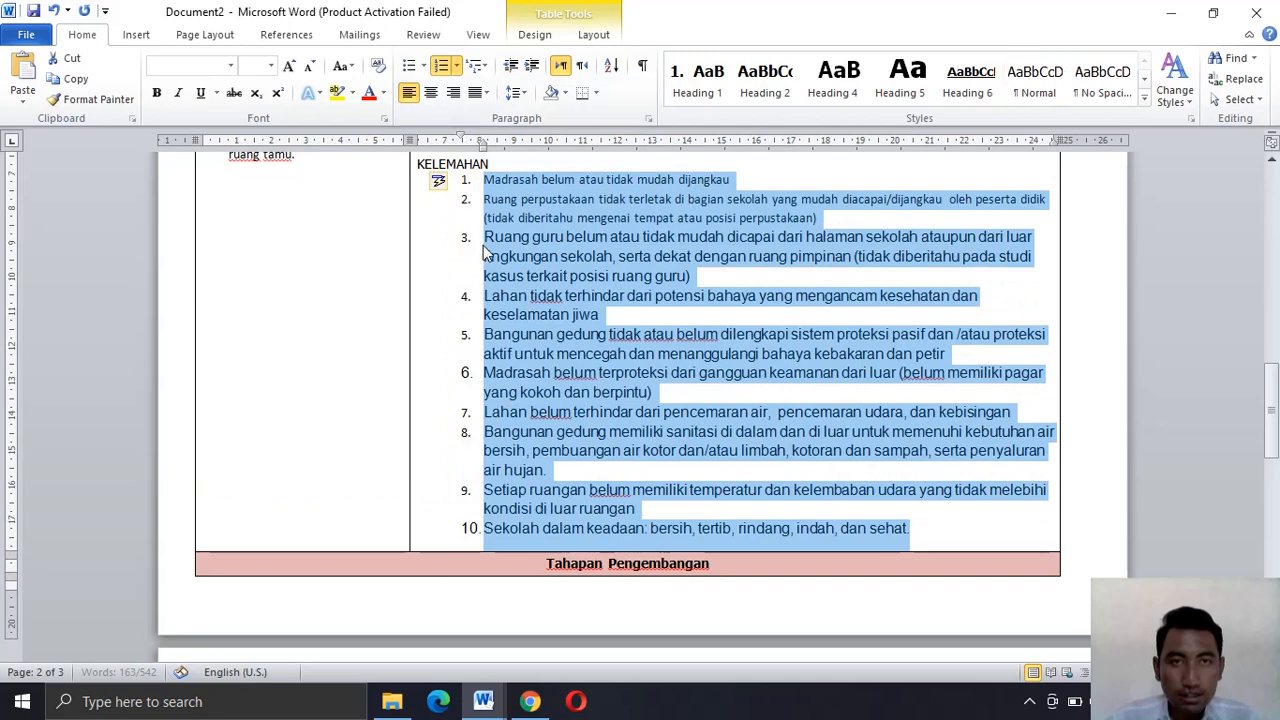
drag(480, 149, 440, 150)
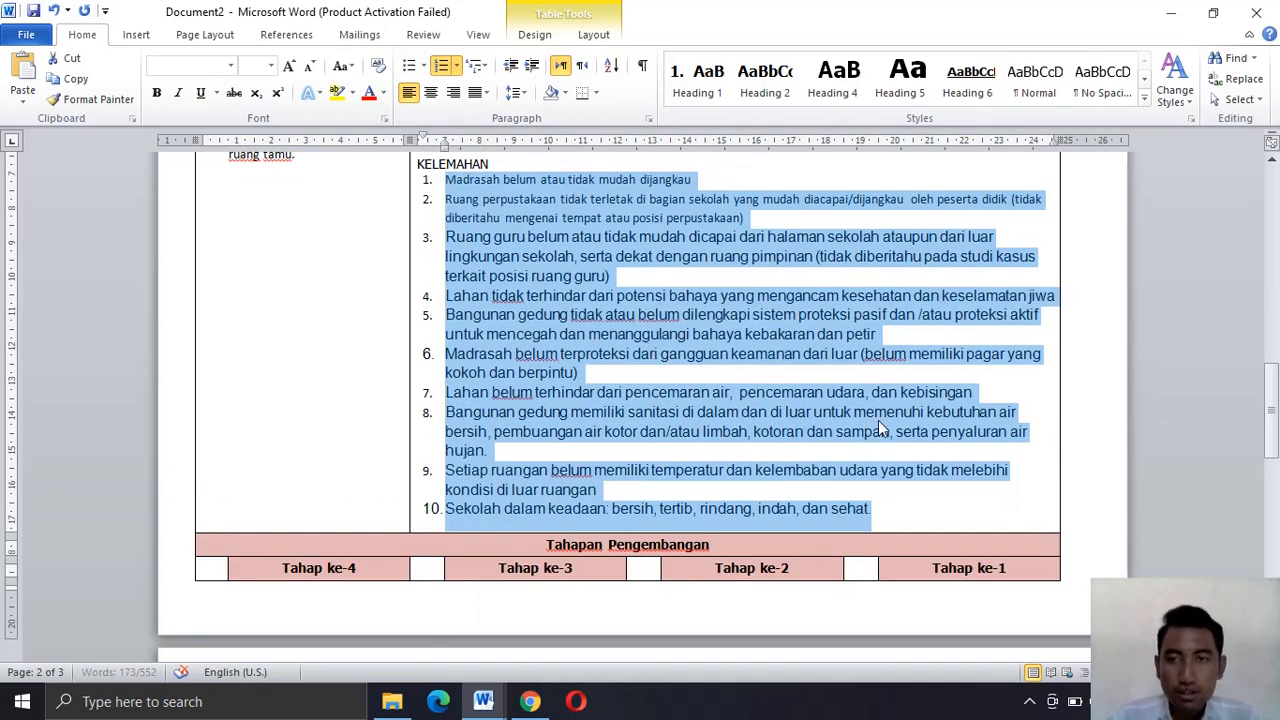
- Mark the development stage Tahap ke-1 with a "v" in the empty cell beside its heading
scroll(878, 420, up, 2)
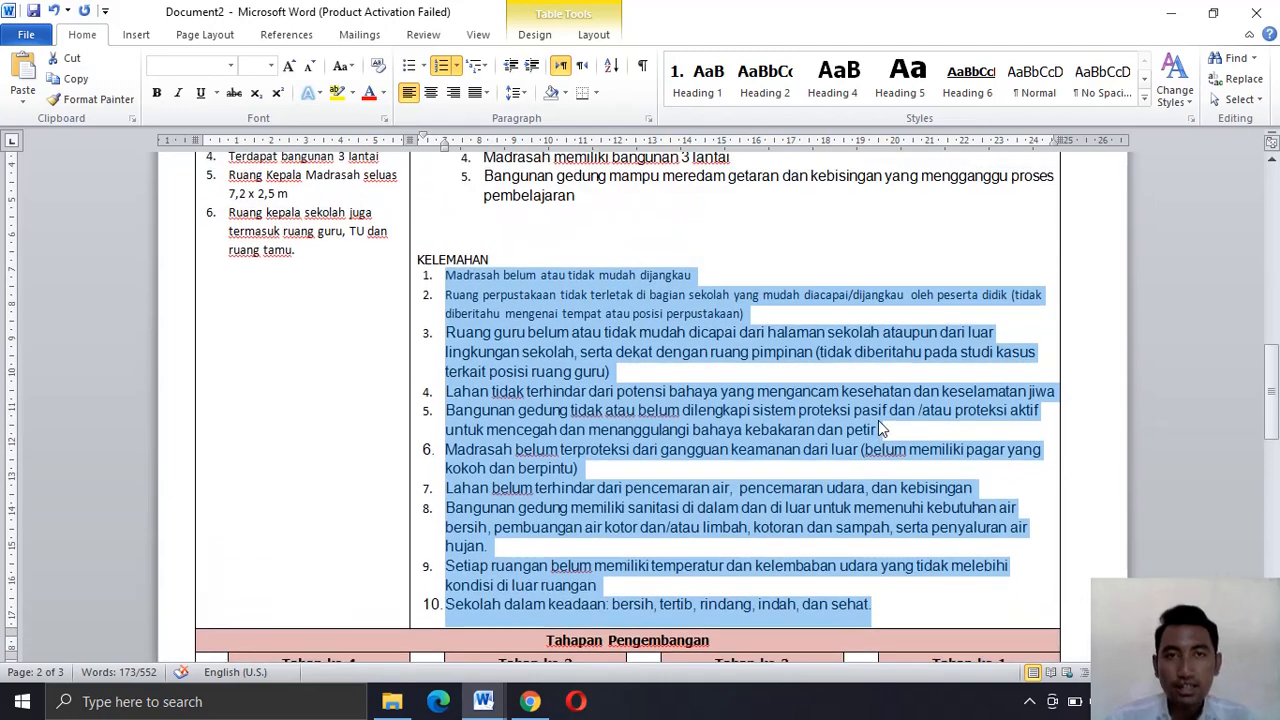
scroll(878, 420, up, 3)
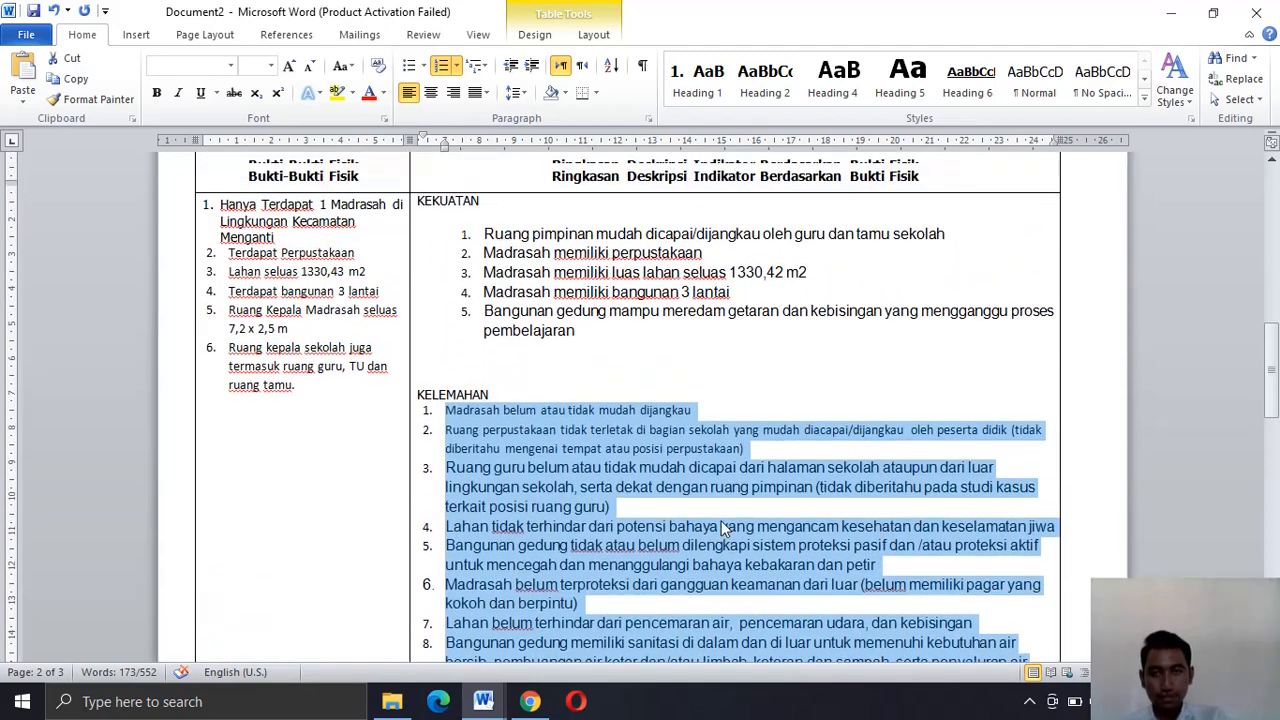
scroll(725, 527, up, 3)
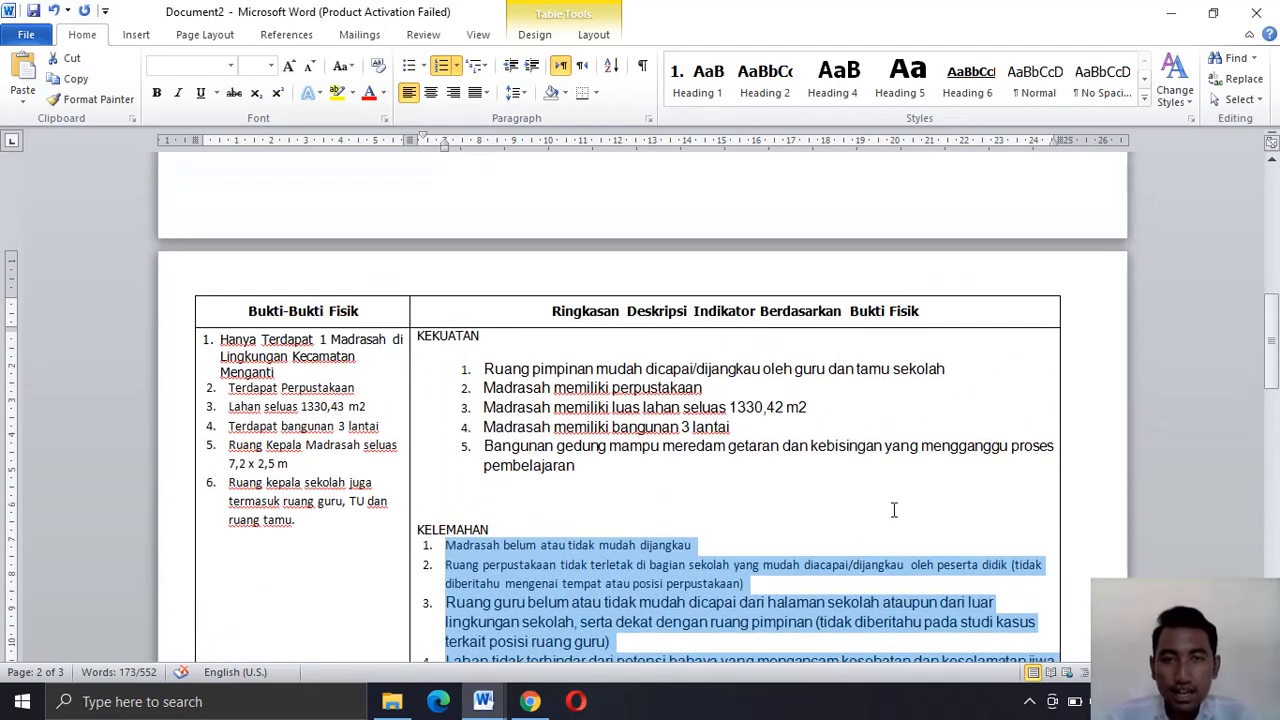
scroll(894, 510, up, 3)
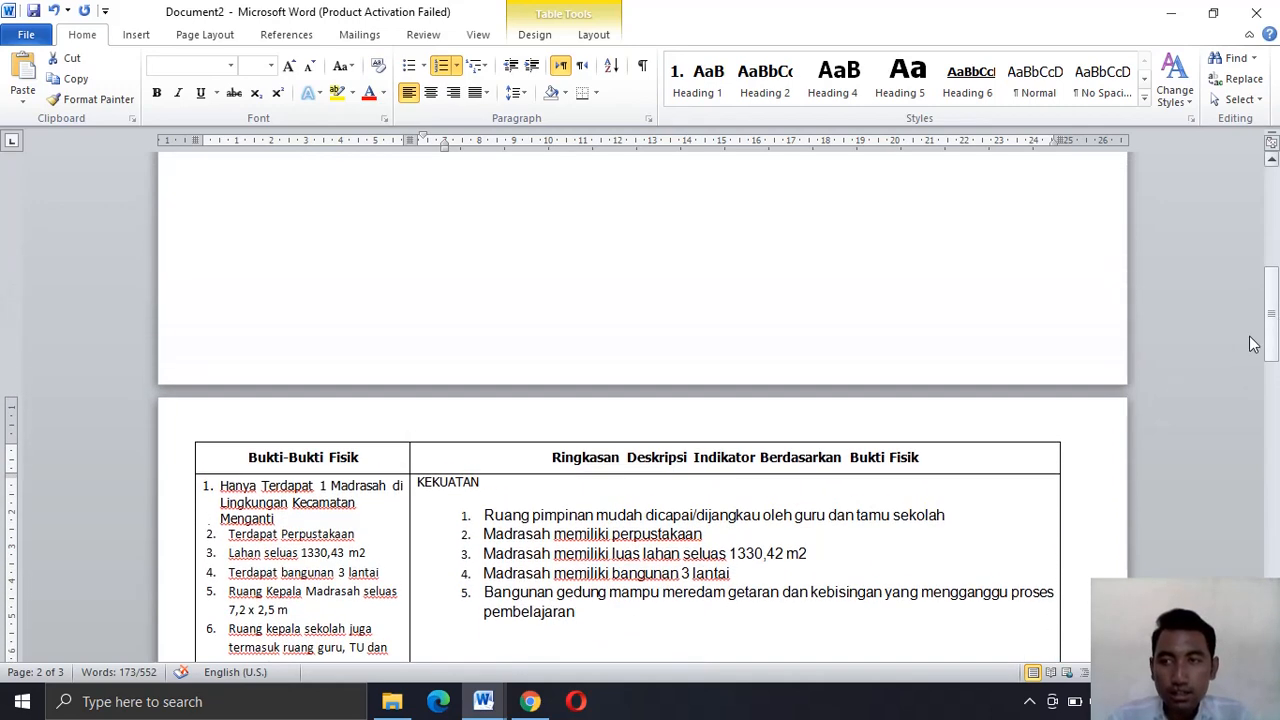
drag(1268, 330, 1277, 371)
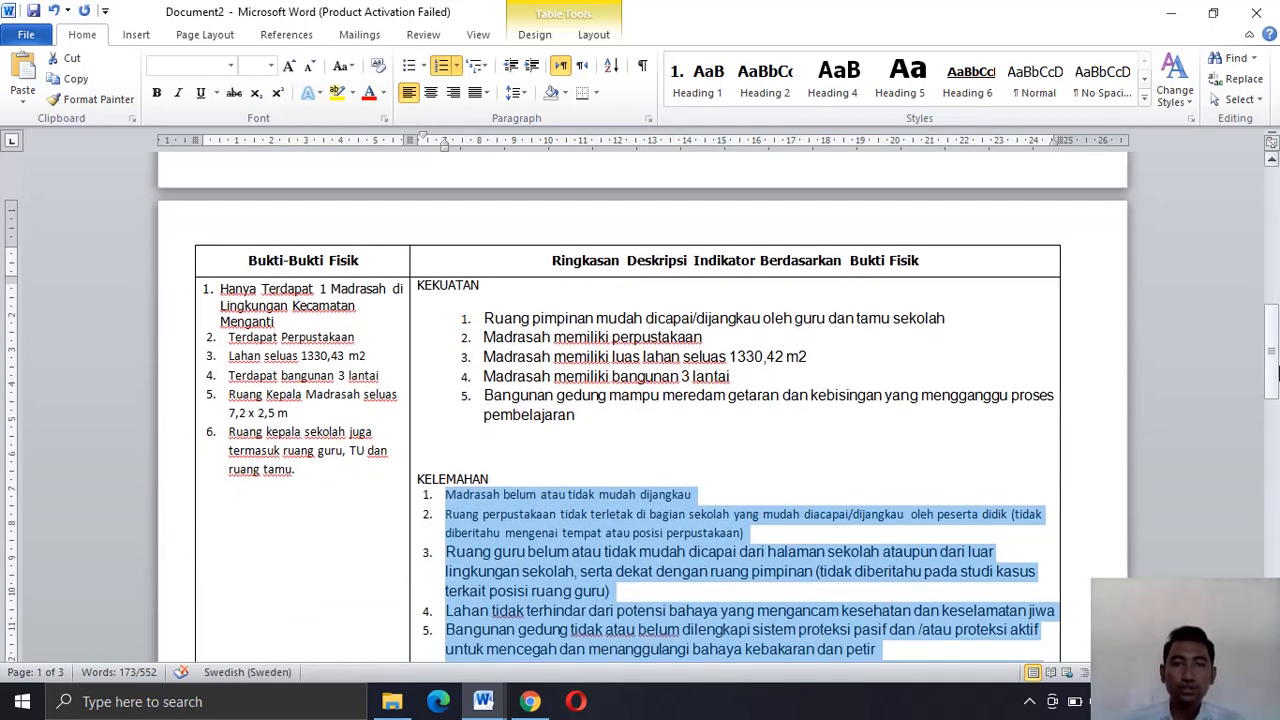
drag(1277, 371, 1267, 414)
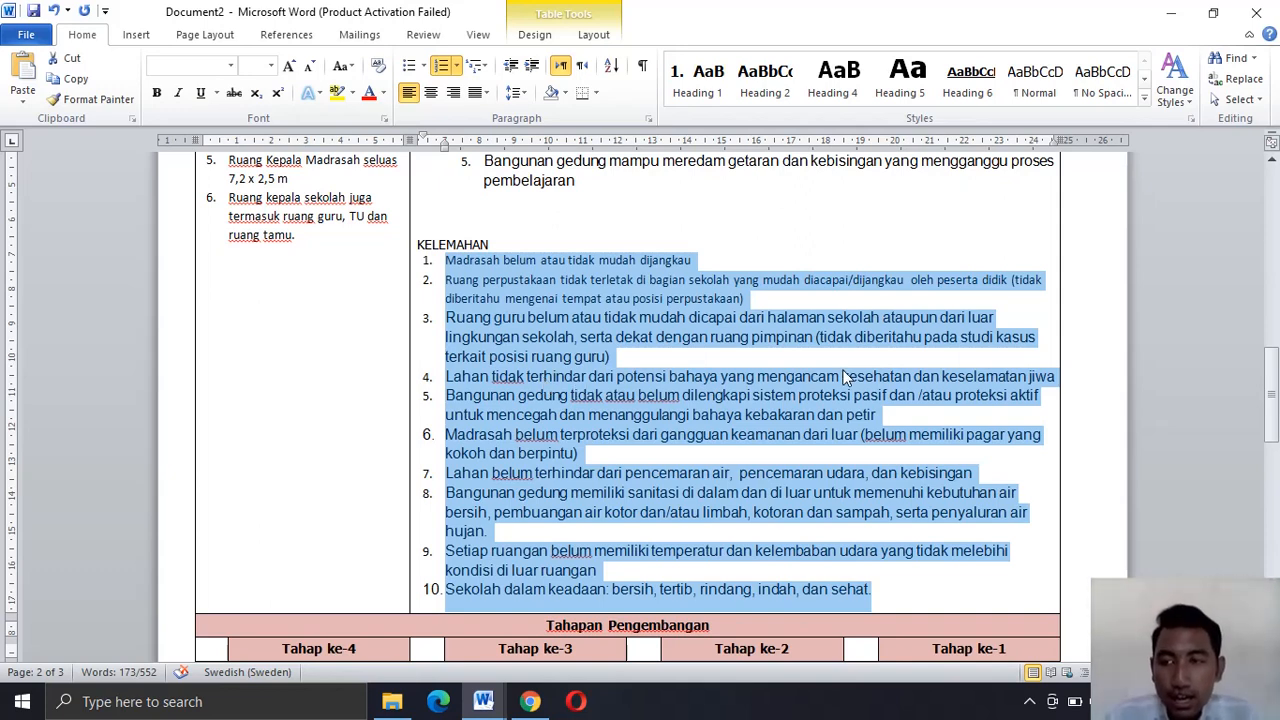
drag(1270, 414, 1275, 468)
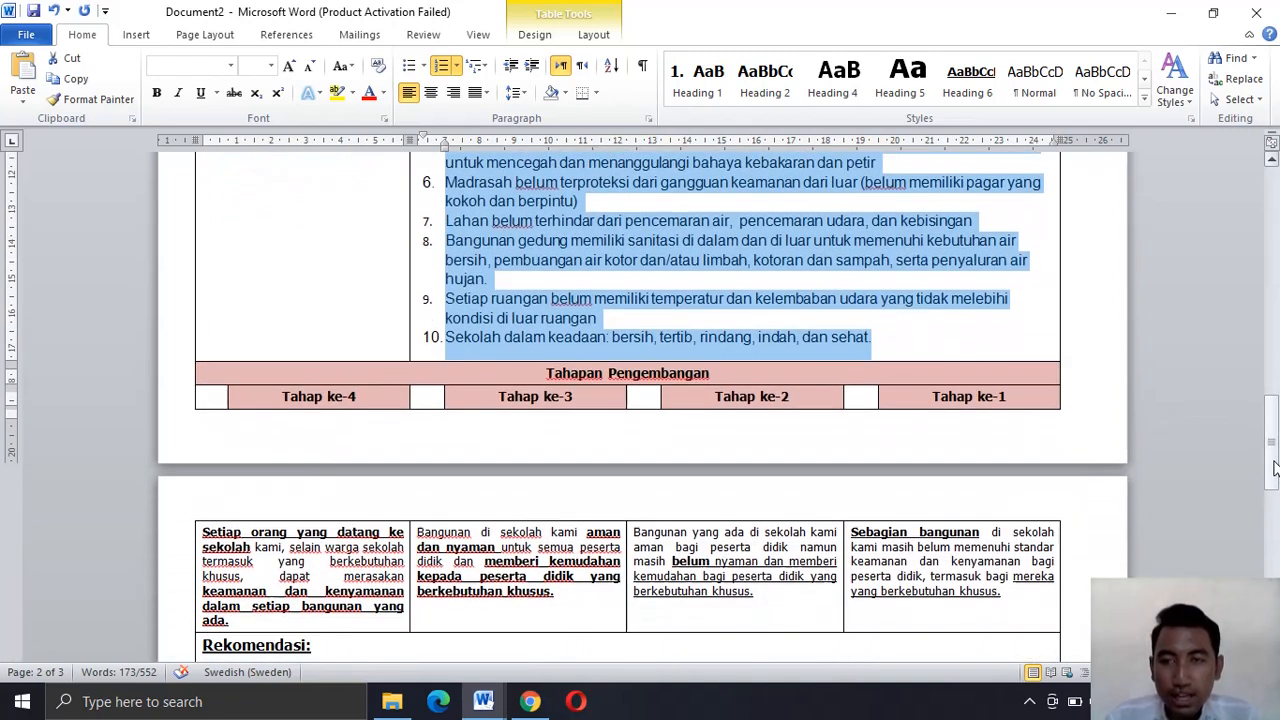
click(857, 400)
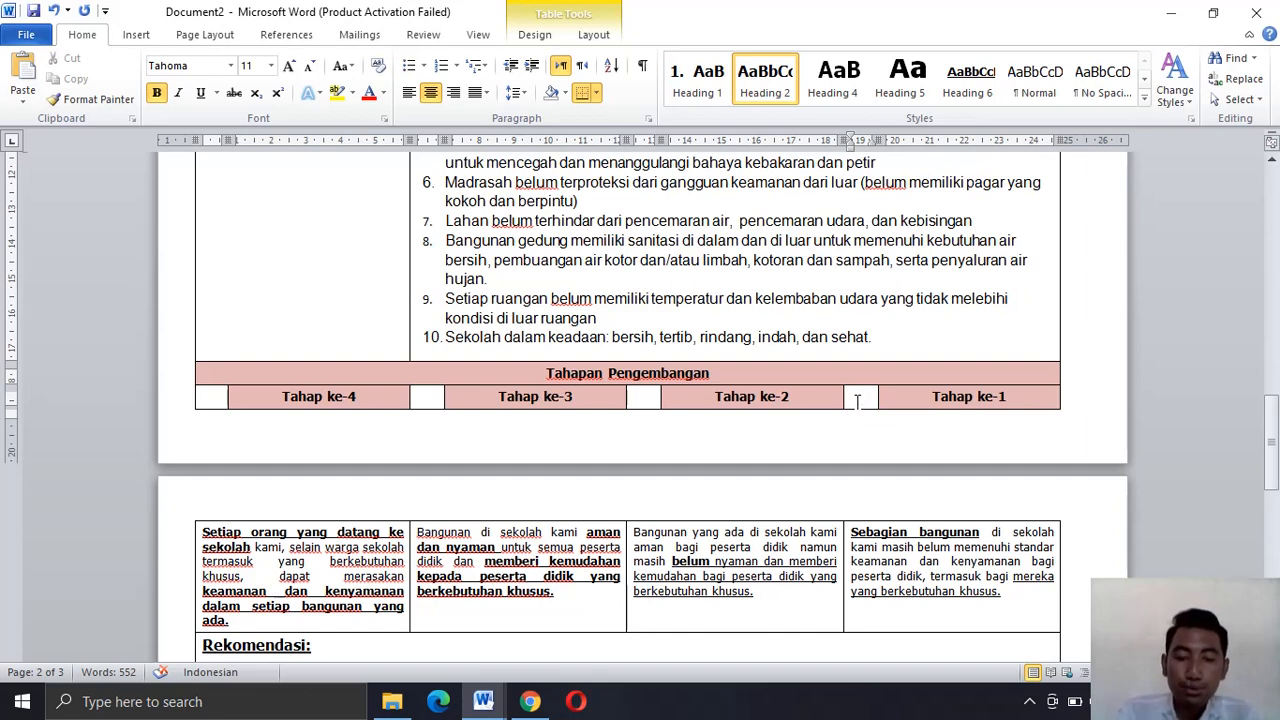
text(v)
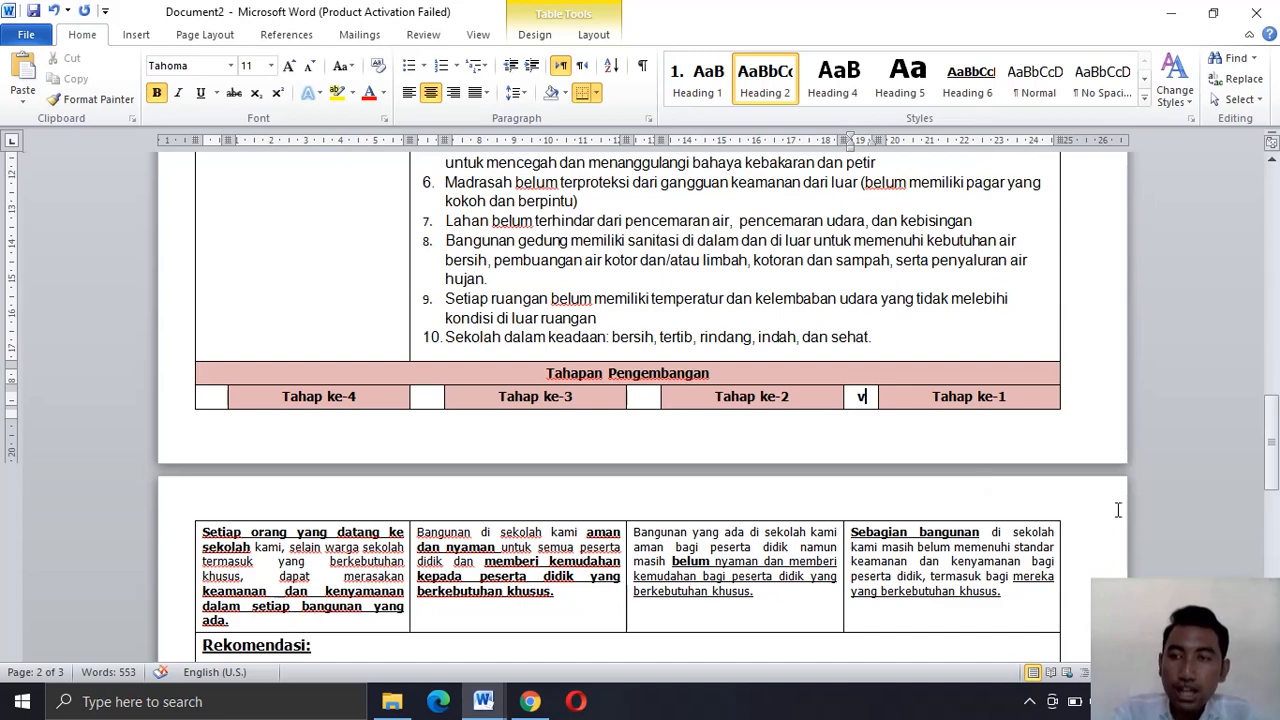
- Copy all ten KELEMAHAN items into the Rekomendasi cell below its heading
drag(1276, 466, 1270, 411)
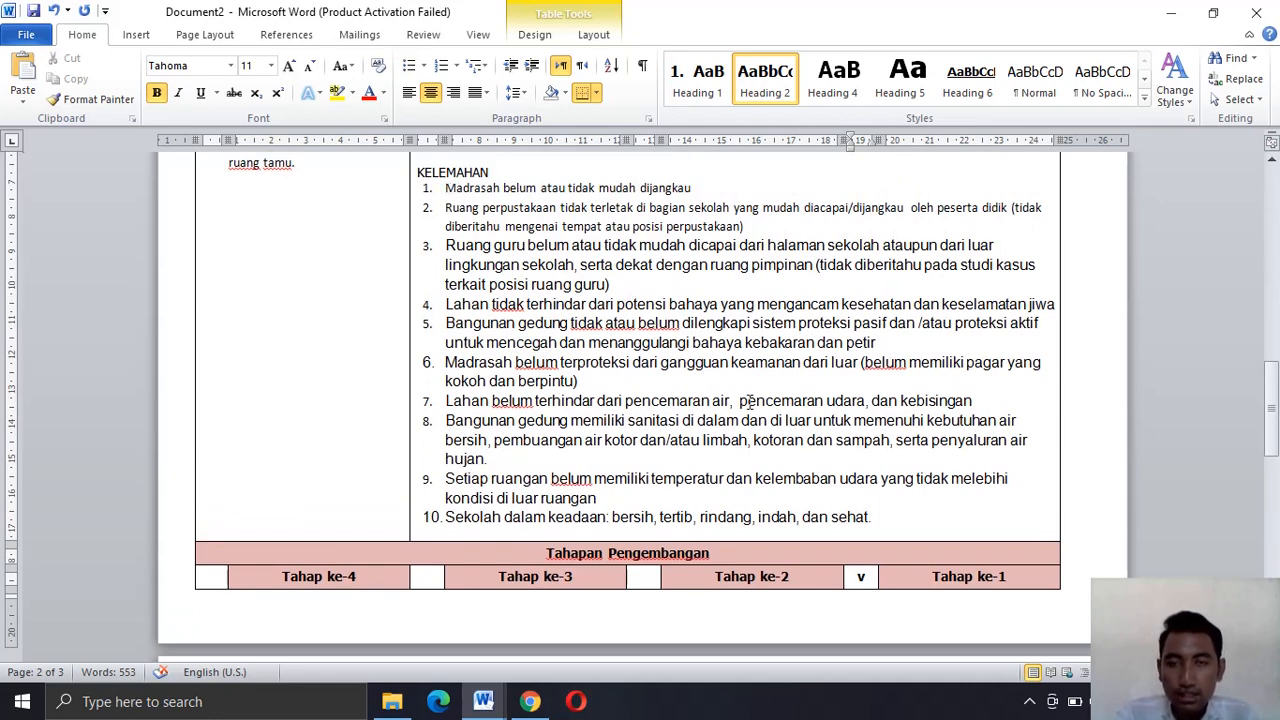
drag(820, 468, 872, 514)
key(ctrl+c)
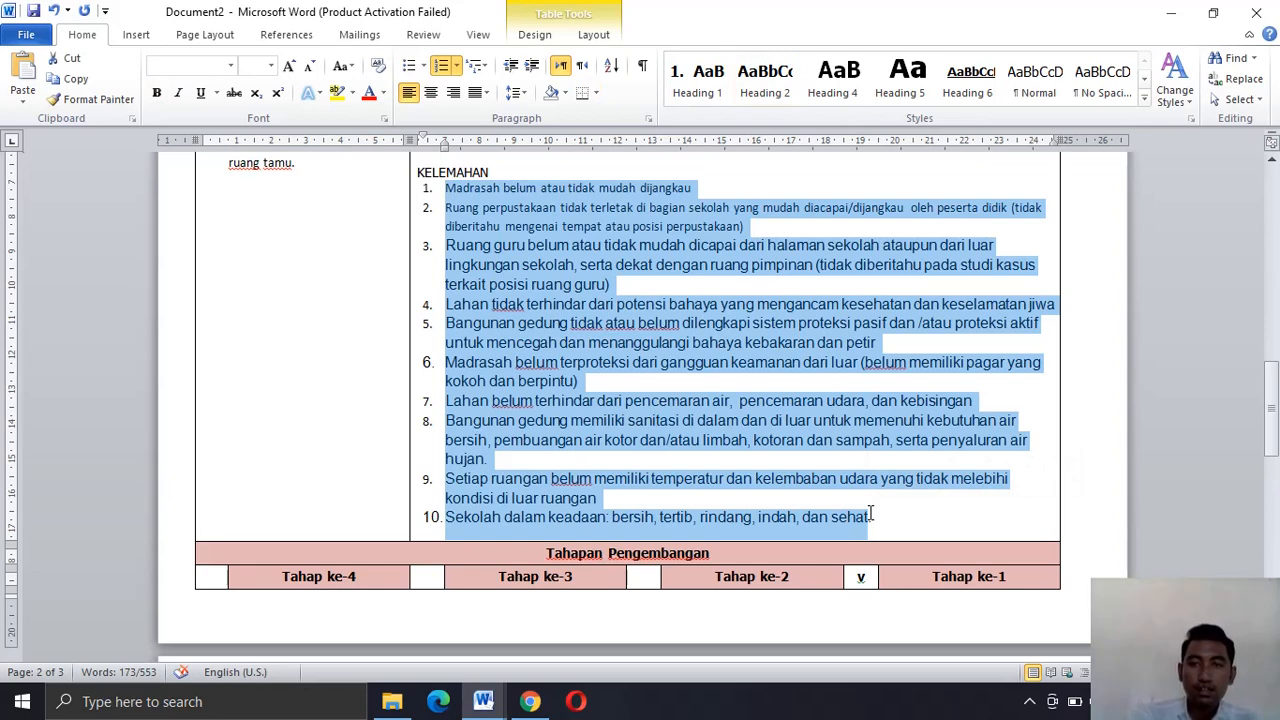
scroll(1260, 433, down, 10)
click(654, 304)
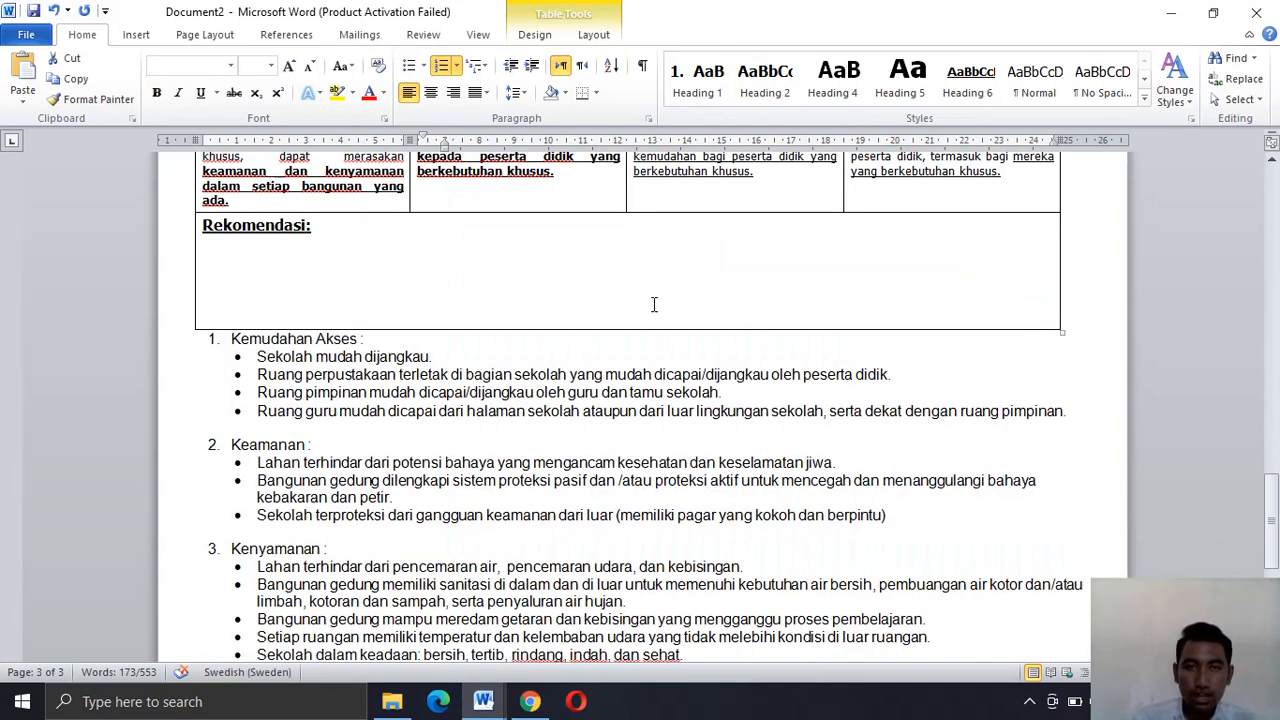
click(257, 260)
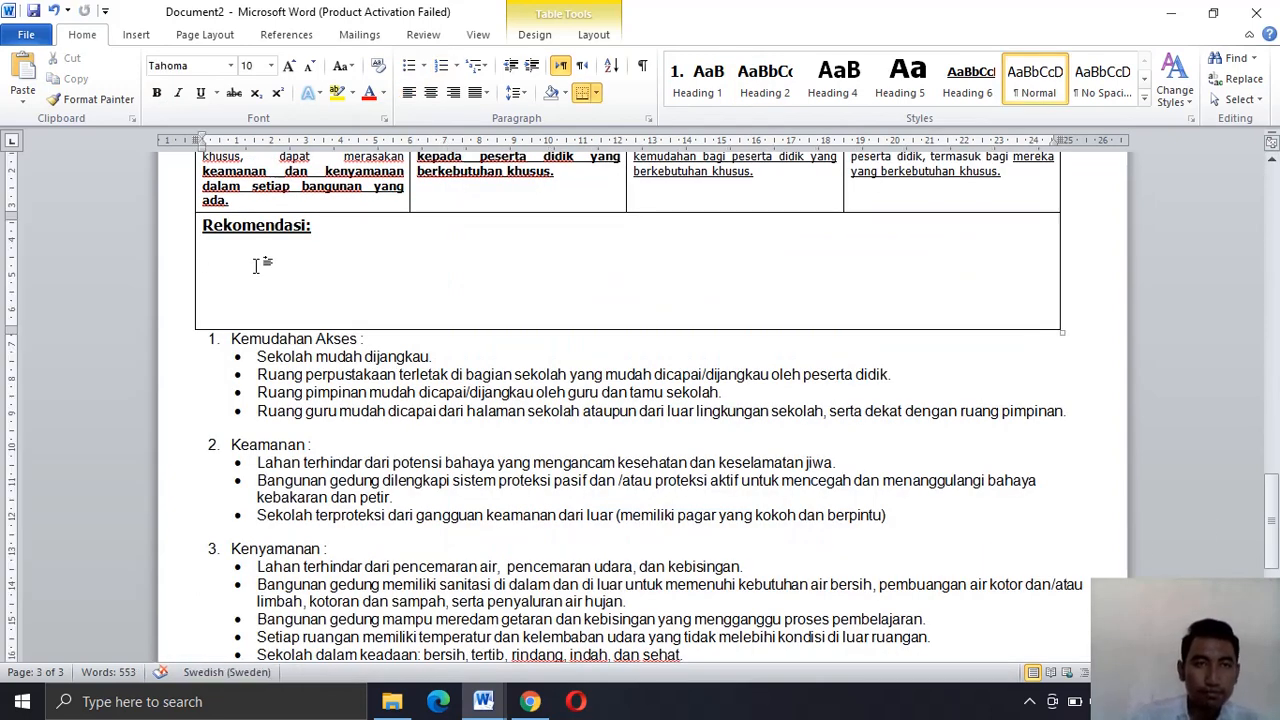
key(ctrl+v)
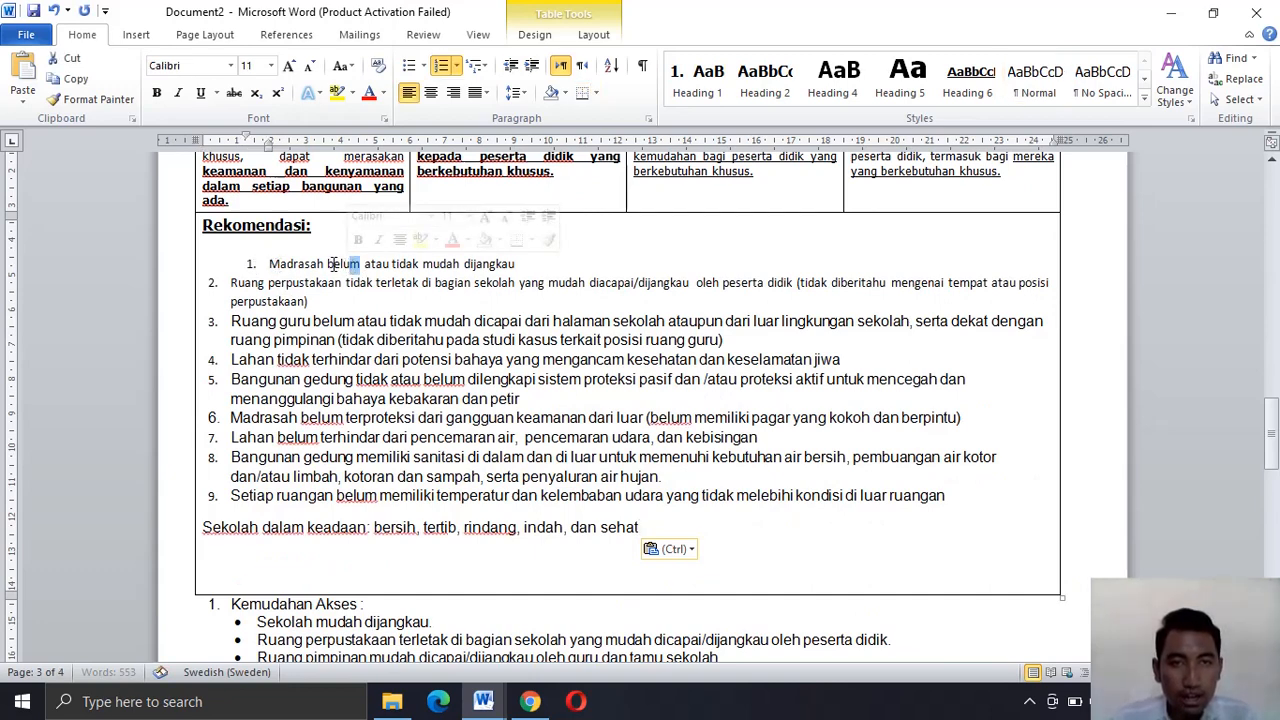
- Replace the negations in Rekomendasi items 1 and 2 with "perlu" and delete the bracketed note ending item 2, keeping item 3 separate
drag(414, 264, 346, 265)
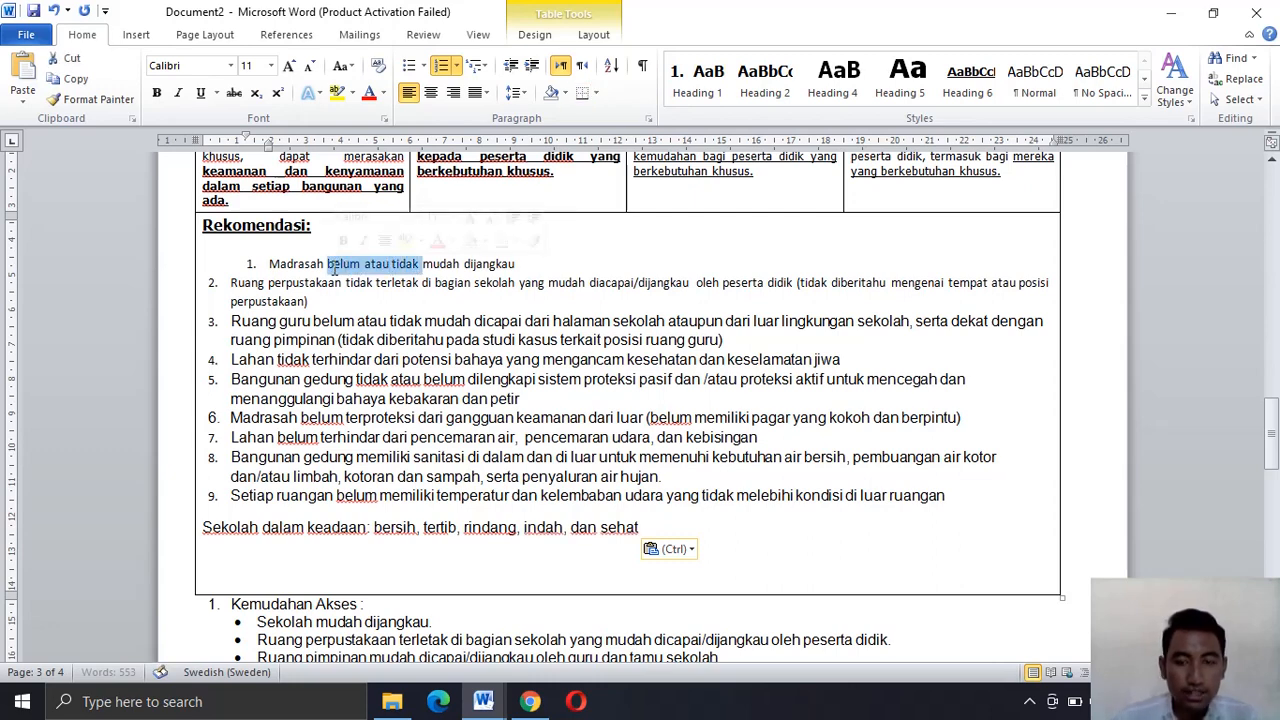
text(perlu)
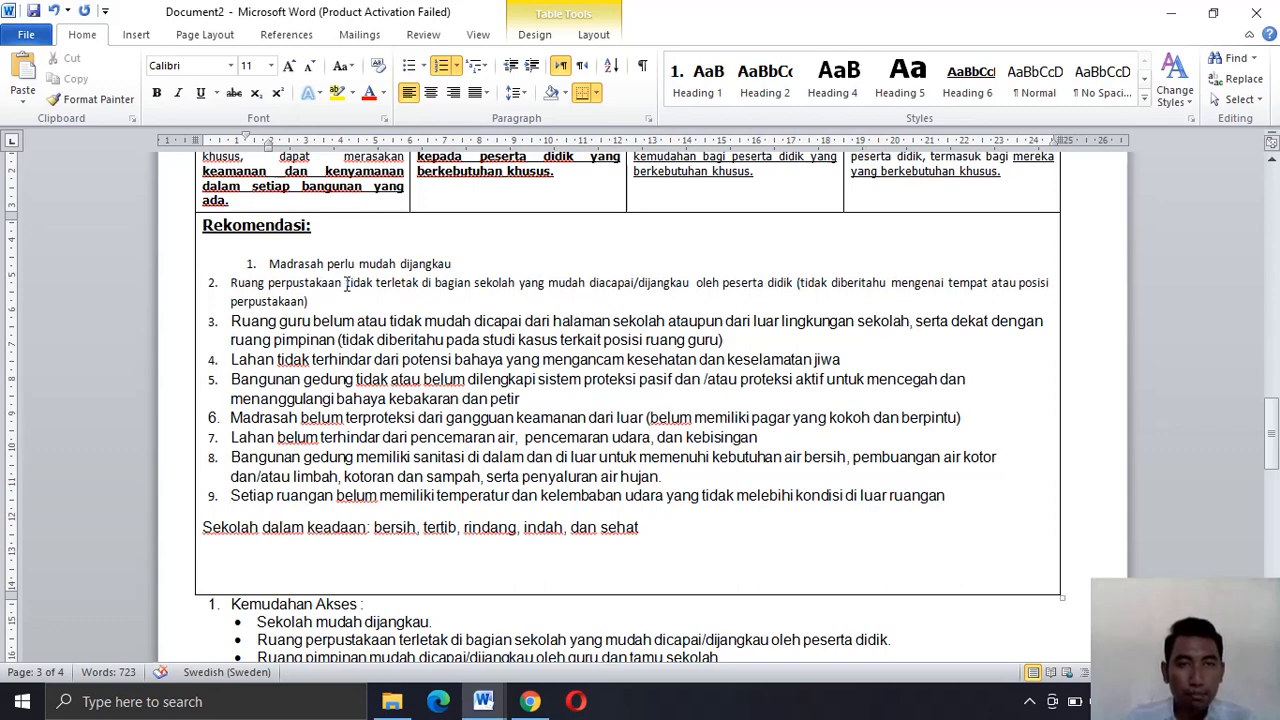
drag(346, 284, 380, 289)
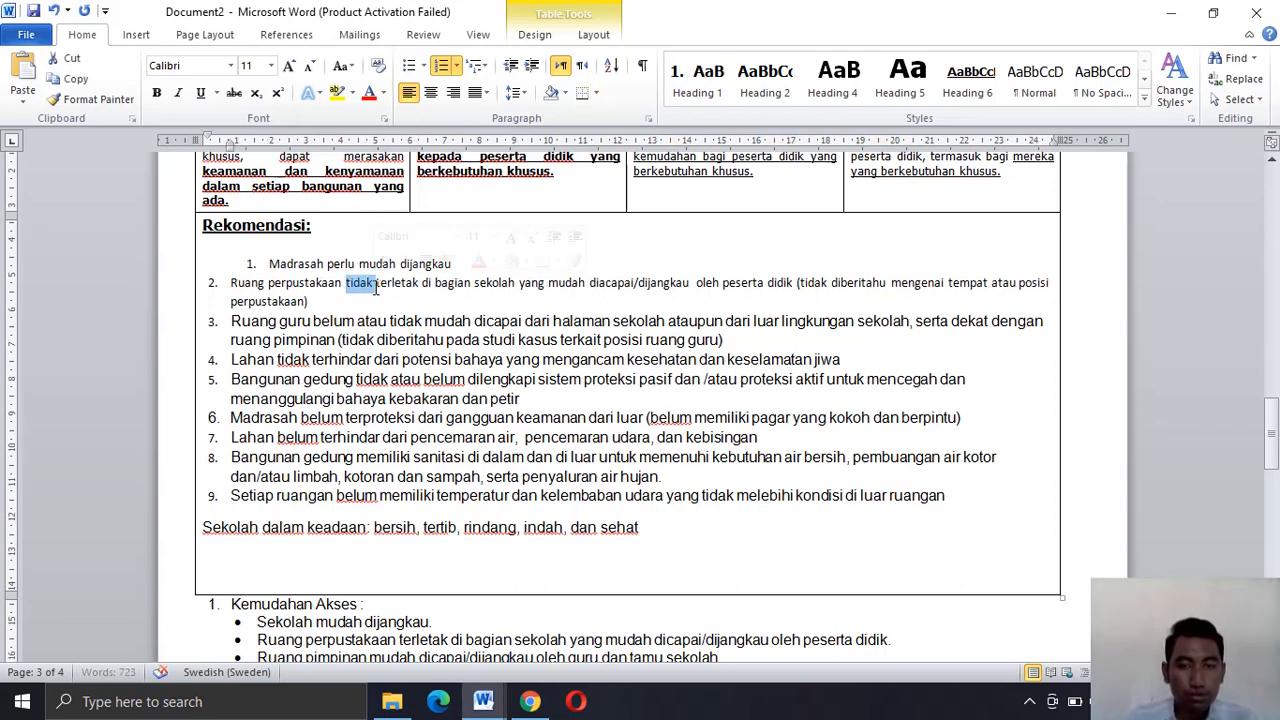
text(perlu)
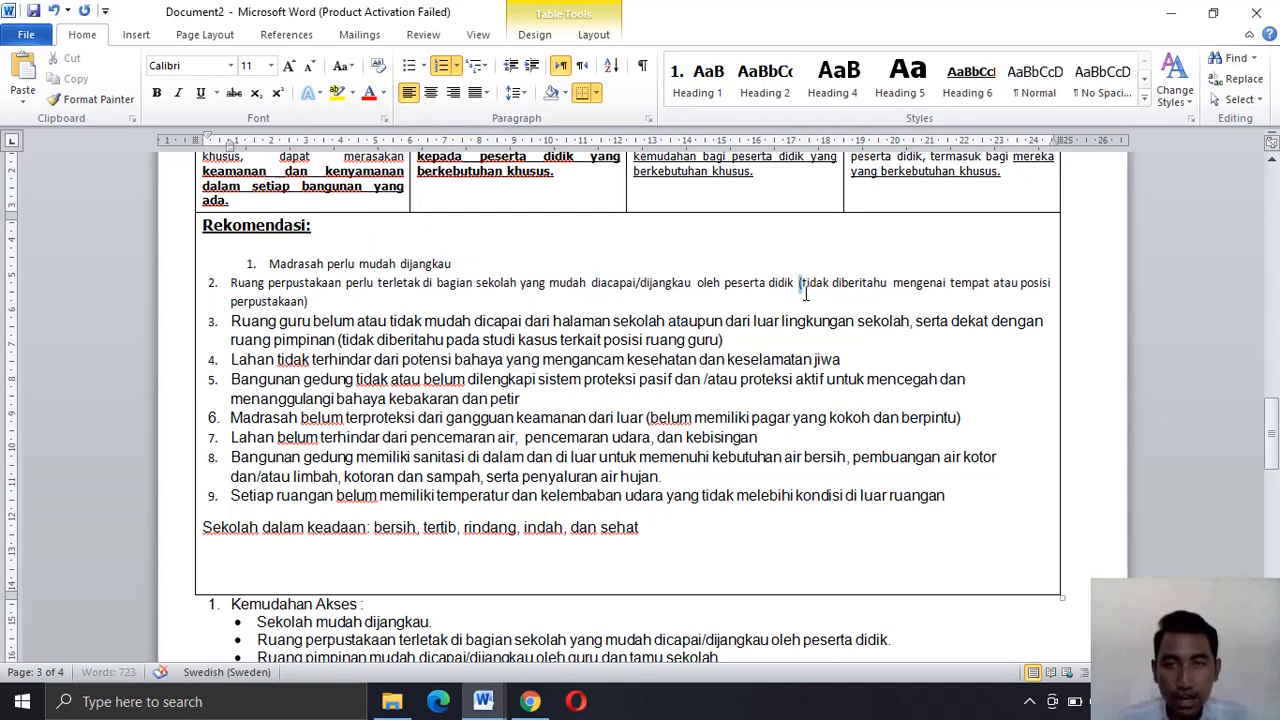
drag(800, 286, 809, 300)
key(Delete)
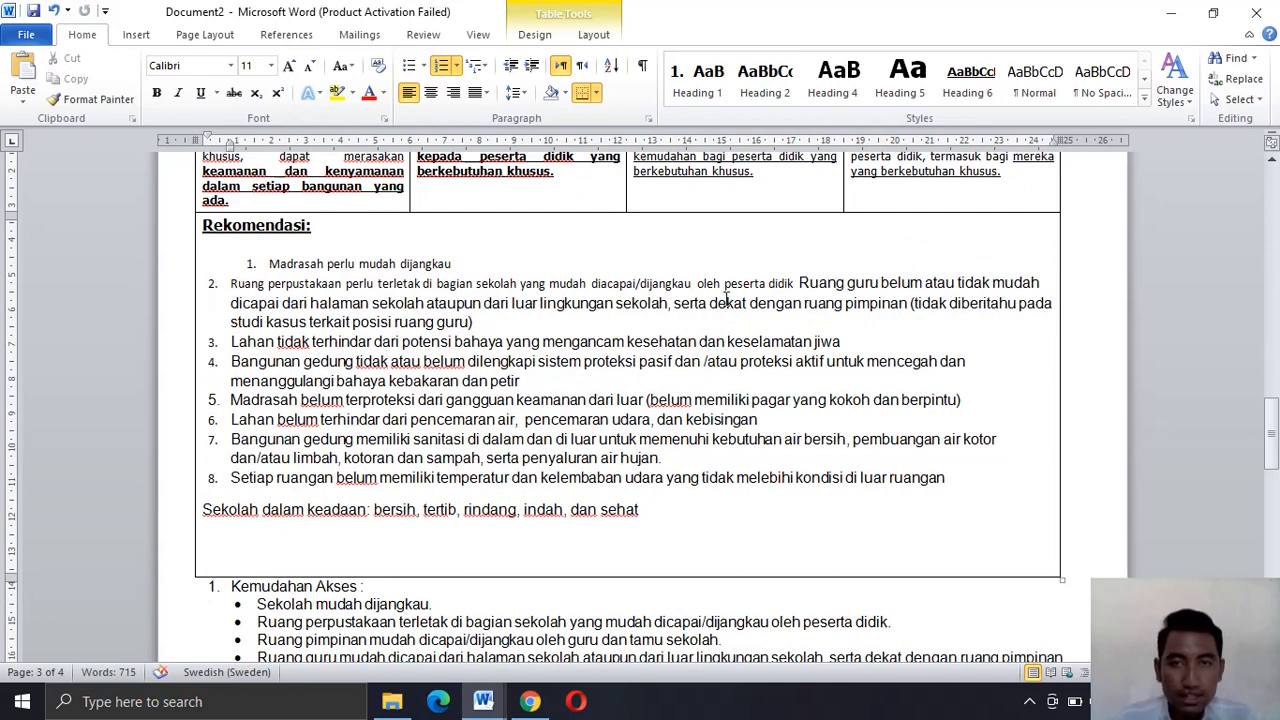
key(Return)
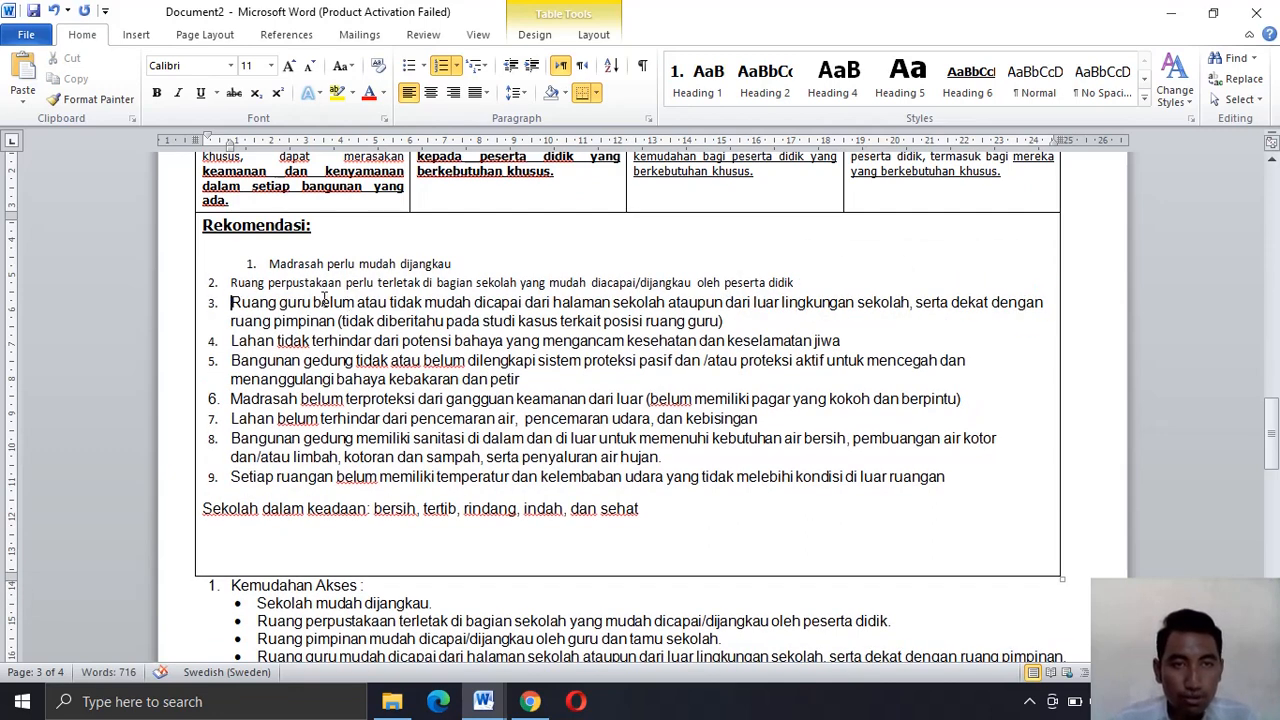
- Replace "belum atau tidak" with "perlu" in Rekomendasi item 3 and delete its closing bracketed note about the ruang guru position
drag(313, 302, 407, 309)
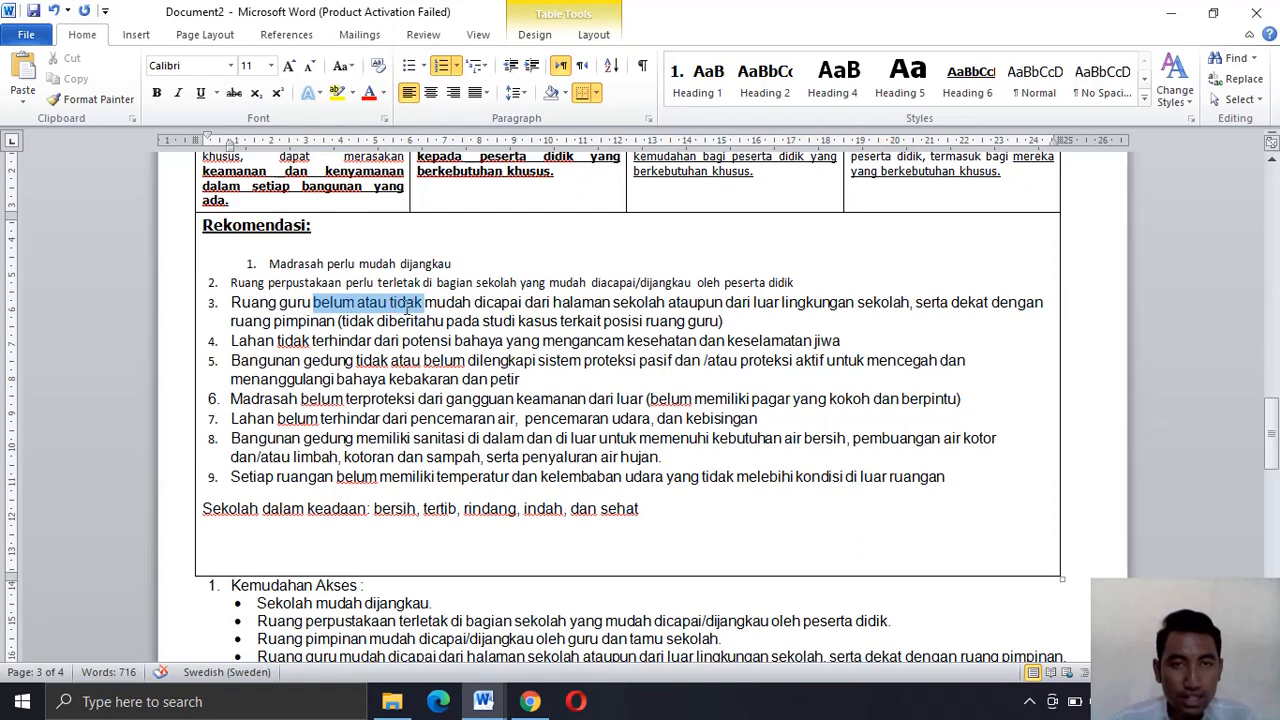
key(BackSpace)
text(perlu)
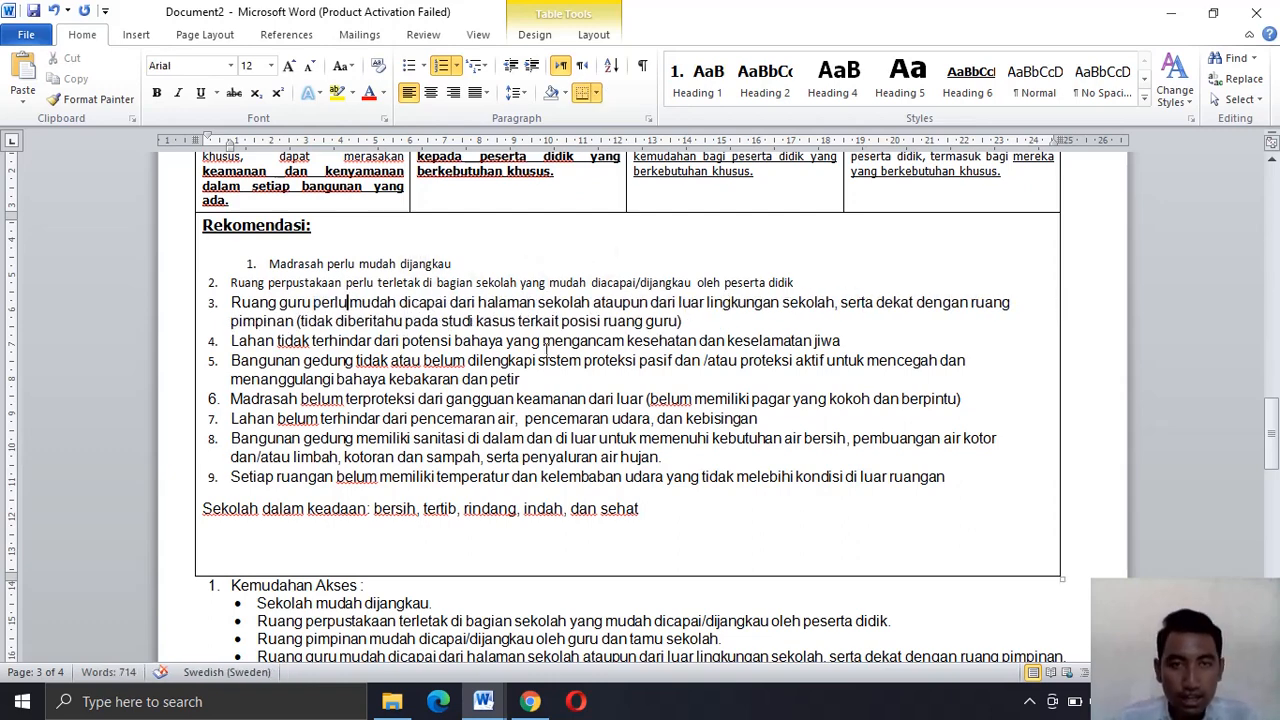
drag(300, 323, 681, 320)
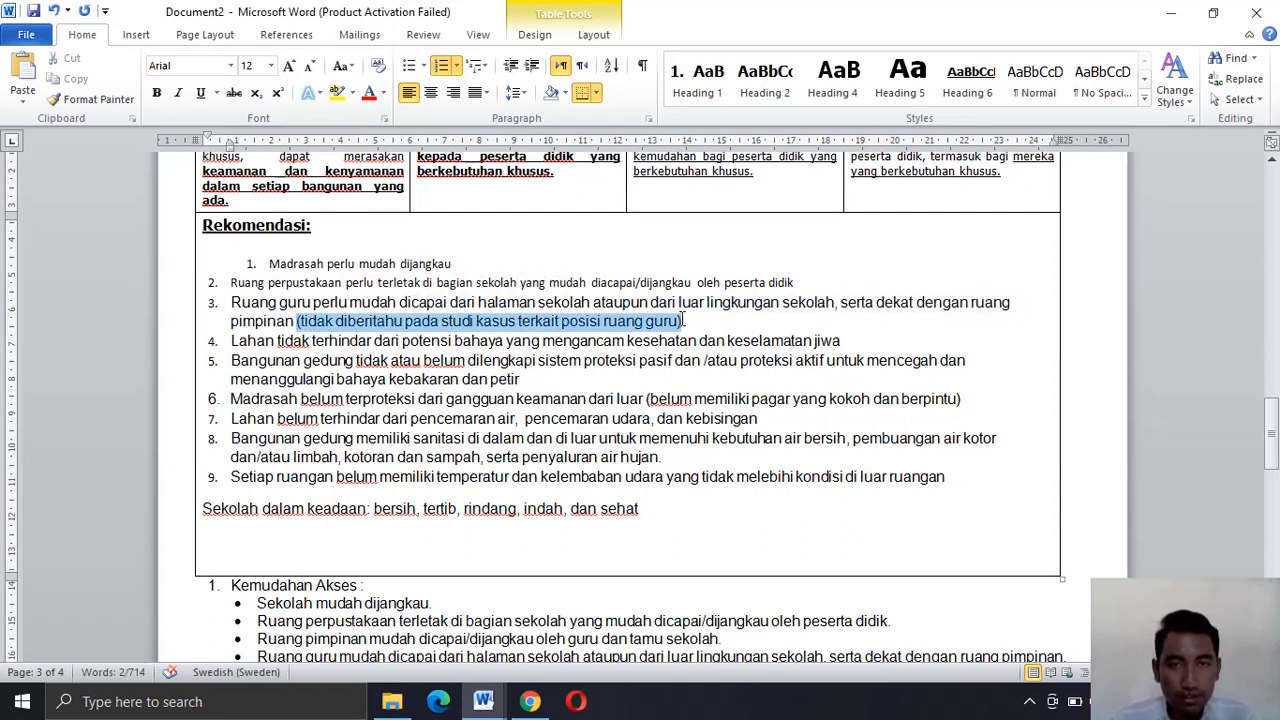
key(BackSpace)
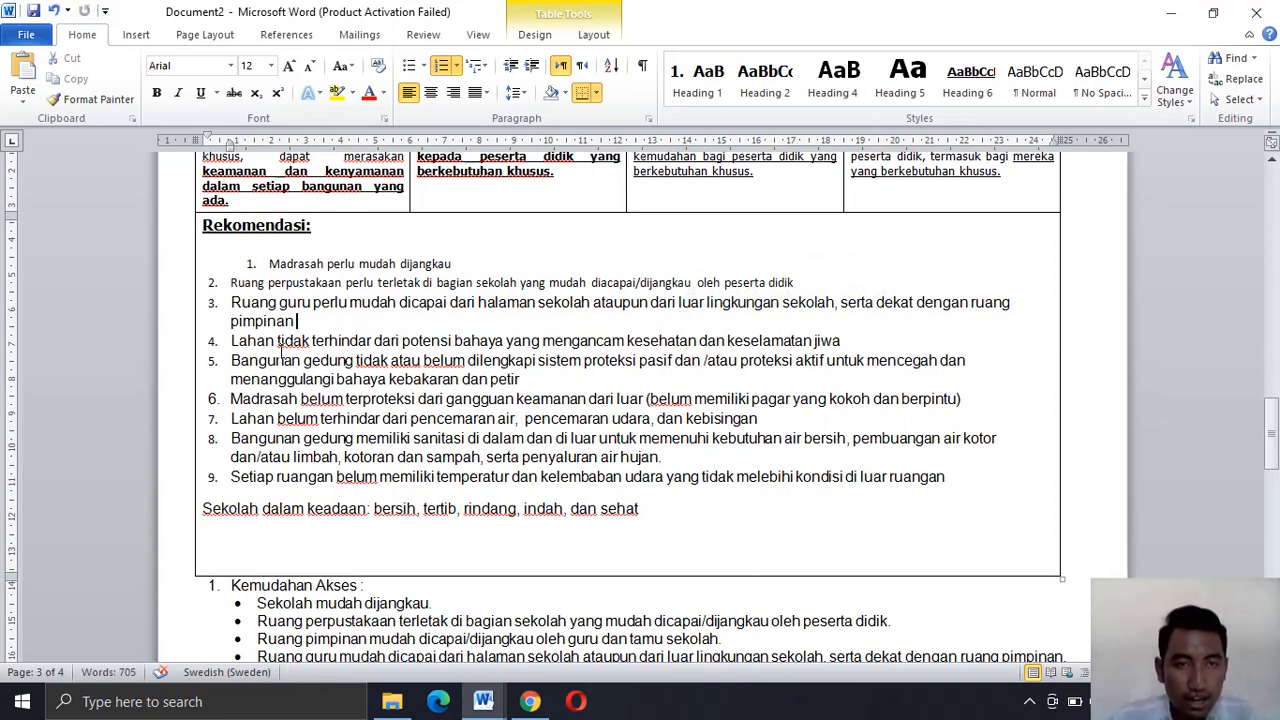
- Replace "tidak" in Rekomendasi item 4 and "tidak atau belum" in item 5 with "perlu"
drag(311, 343, 287, 343)
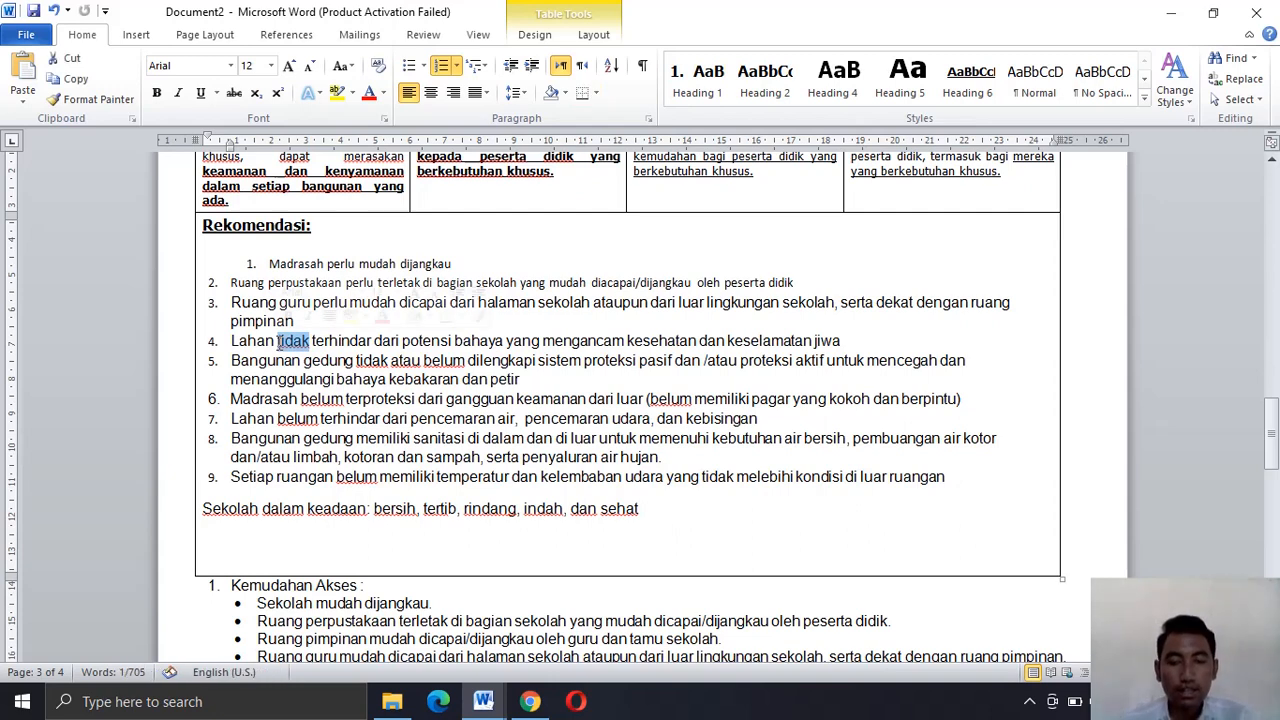
text(perlu)
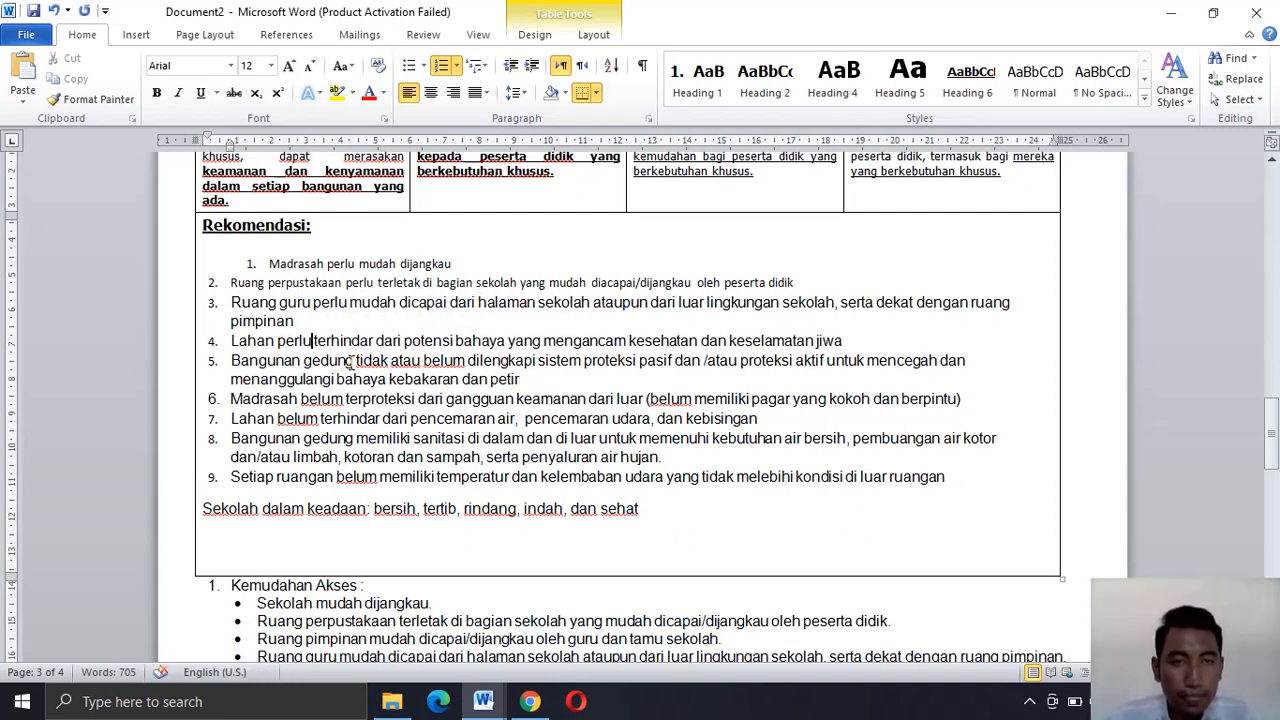
drag(356, 362, 434, 367)
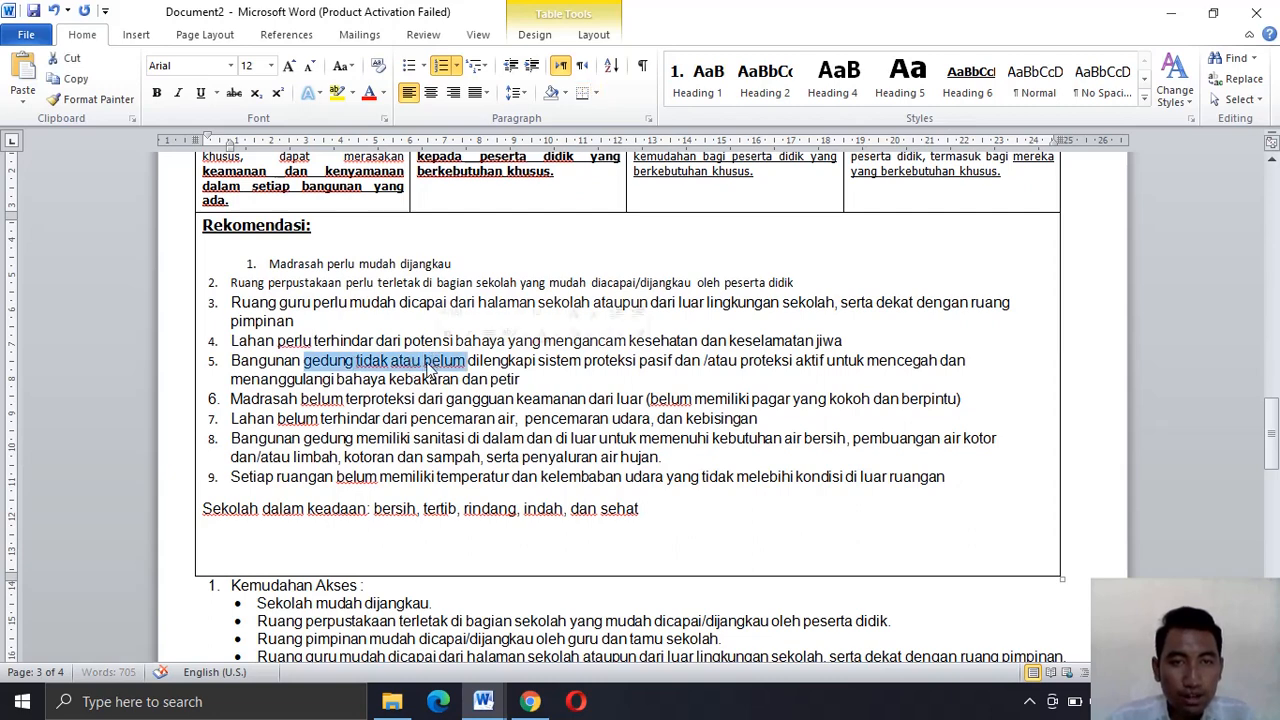
click(364, 362)
drag(357, 361, 447, 366)
text(perlu)
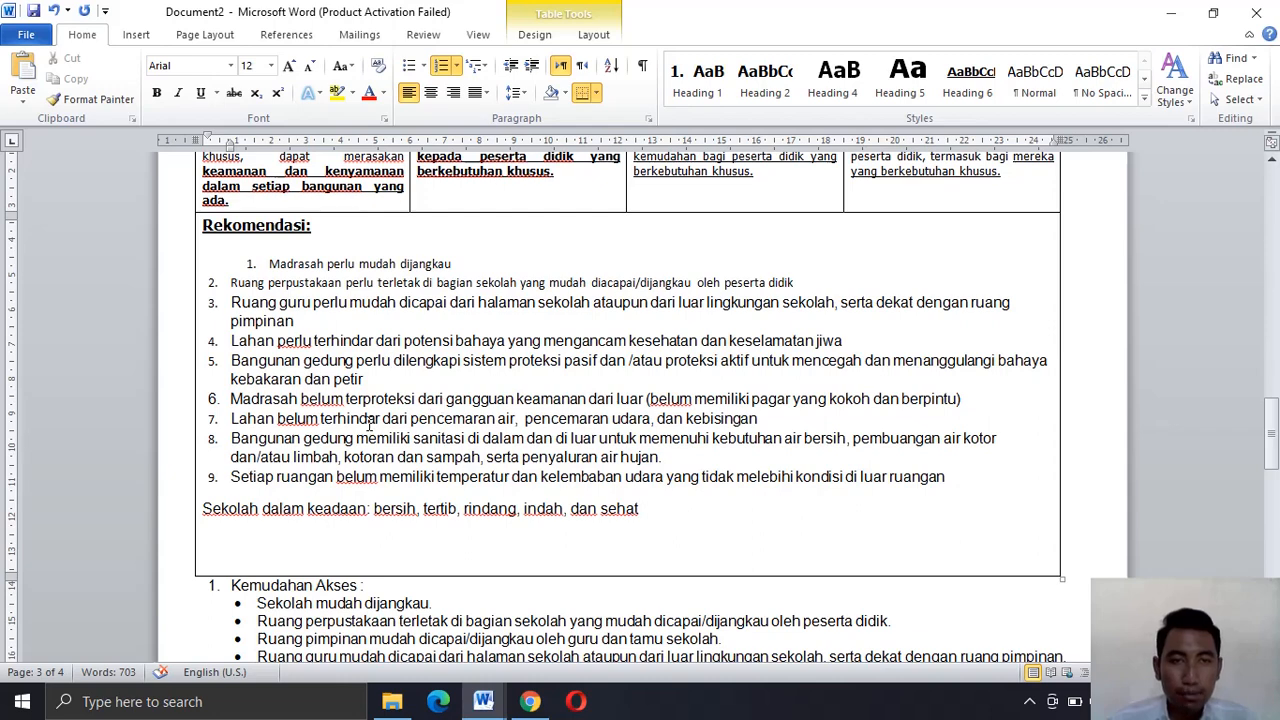
- Replace every "belum" in Rekomendasi items 6 and 7 with "perlu", including the one inside the brackets
drag(302, 398, 345, 400)
text(perlu)
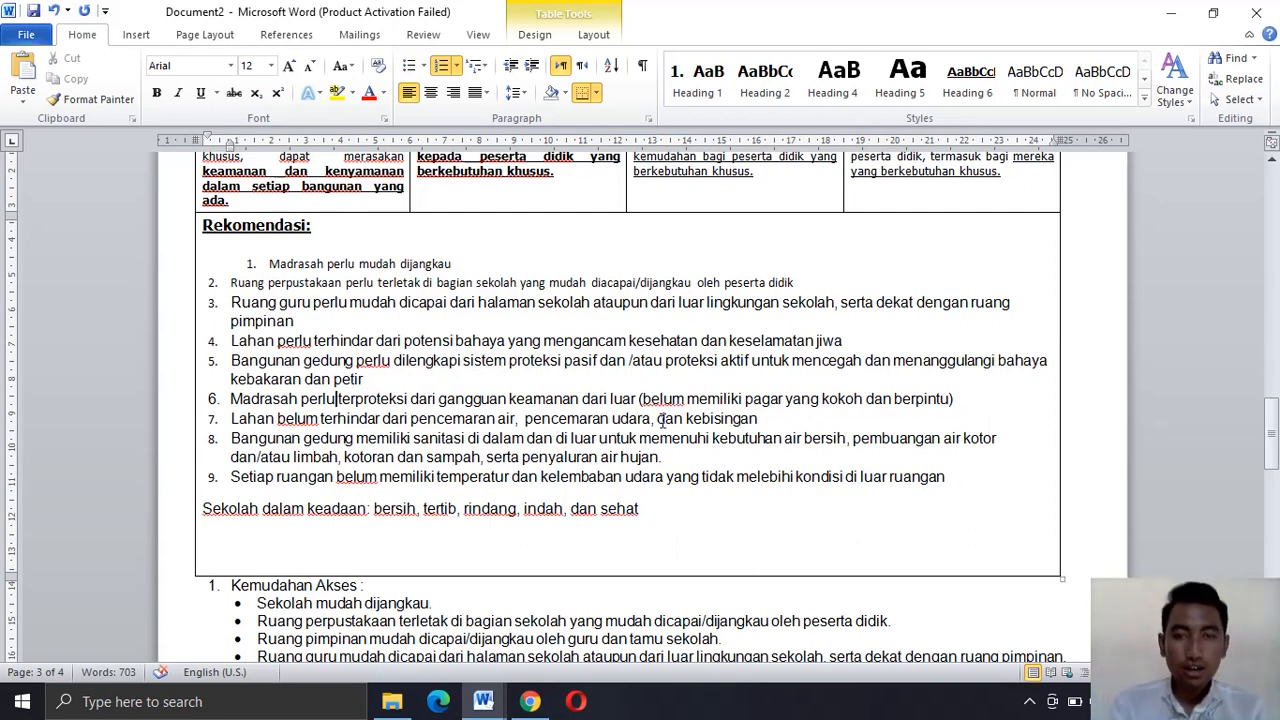
drag(685, 398, 655, 399)
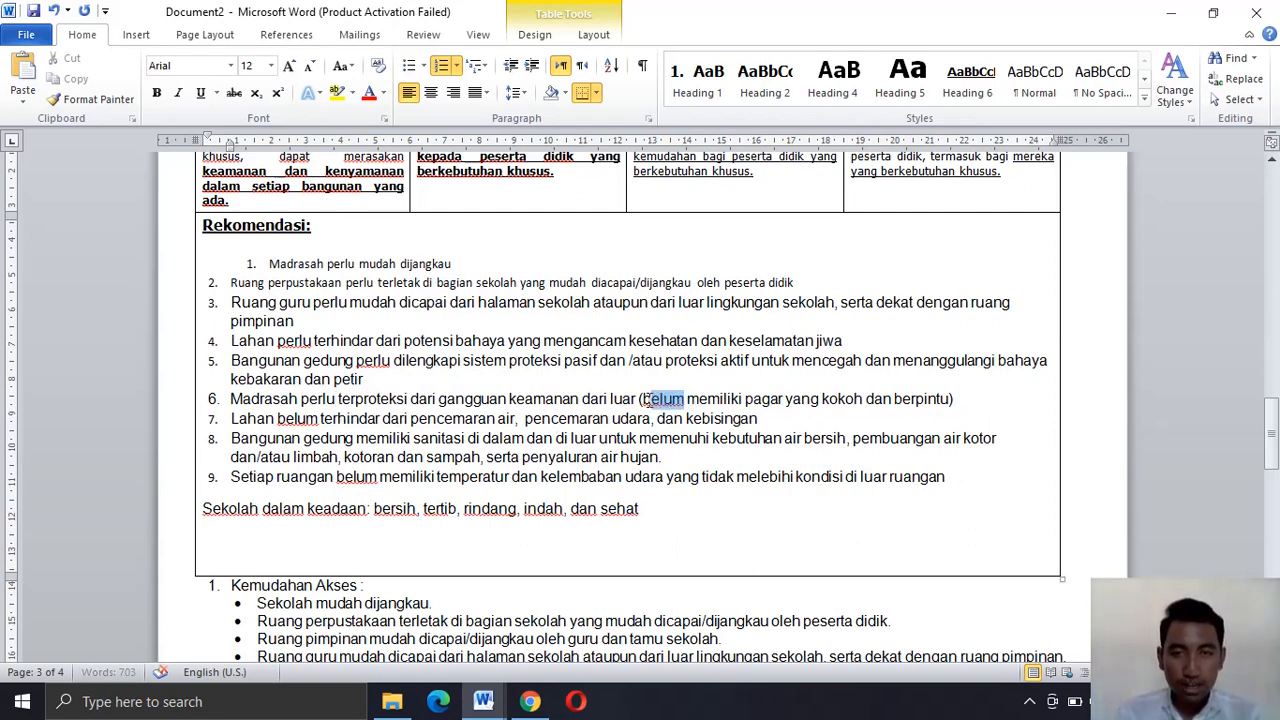
text(perlu)
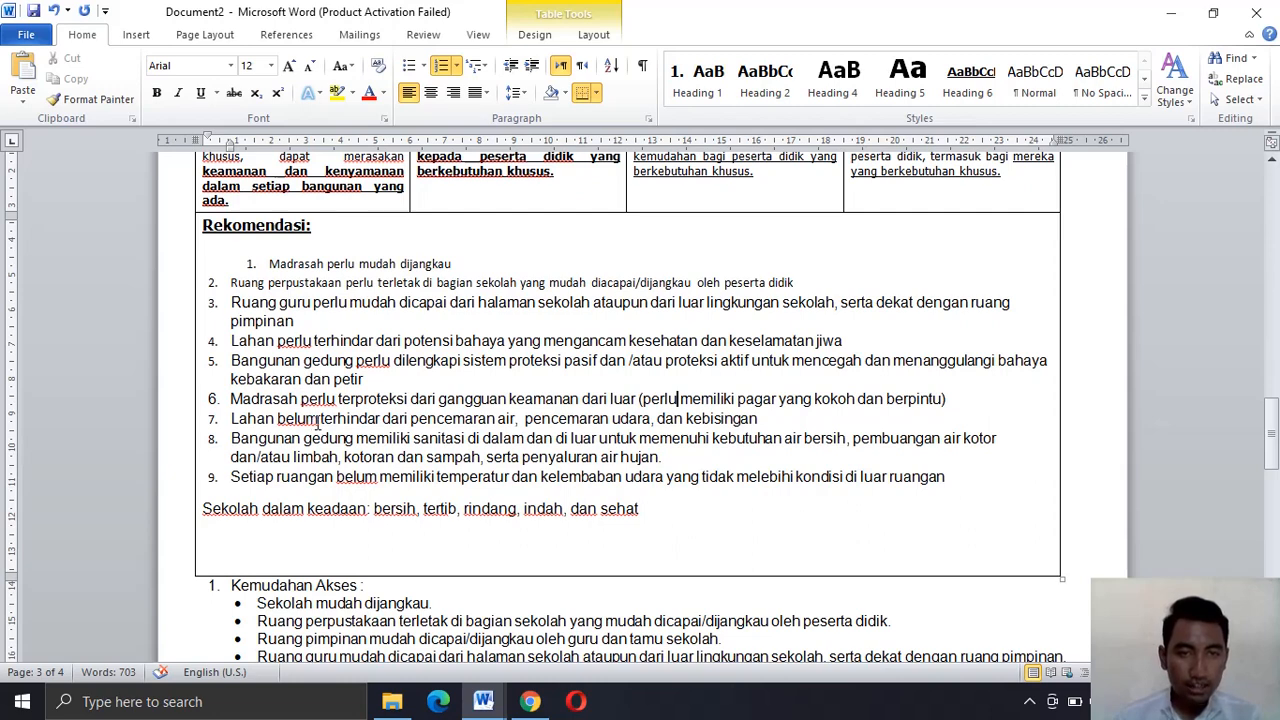
drag(318, 420, 278, 420)
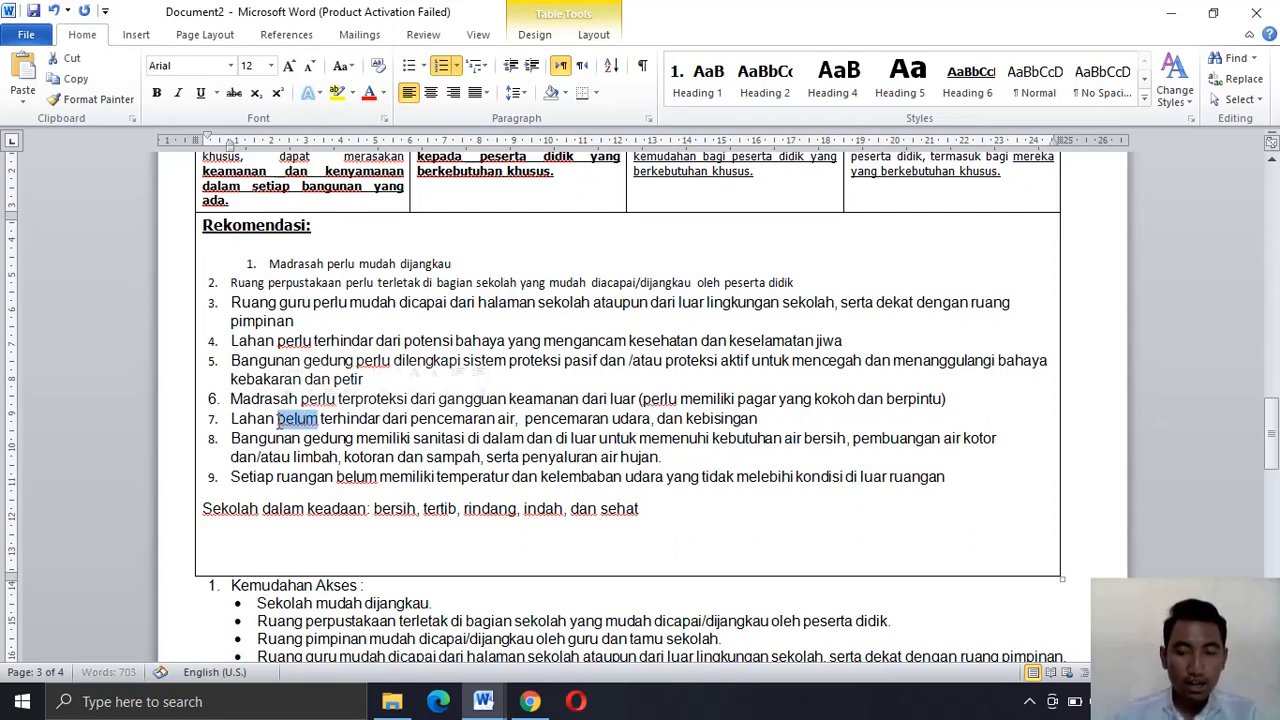
text(perlu)
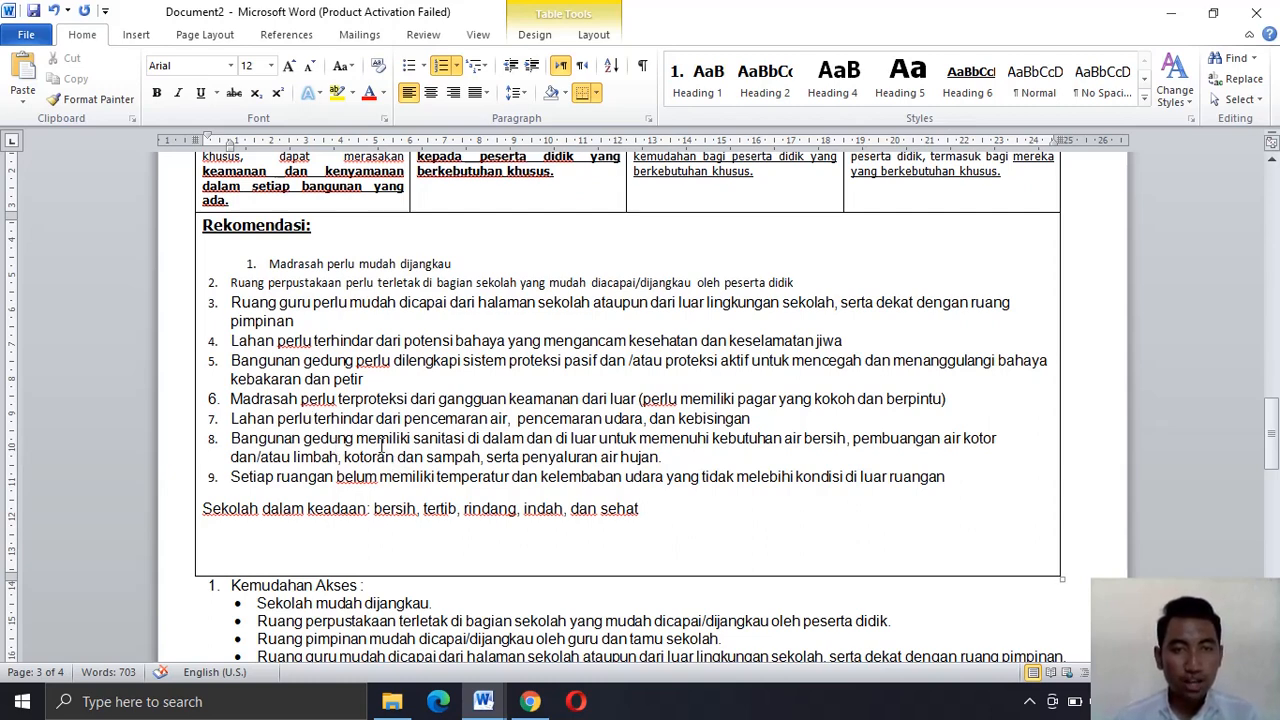
- Insert "perlu" after "Bangunan gedung" in Rekomendasi item 8
click(352, 443)
text(belu)
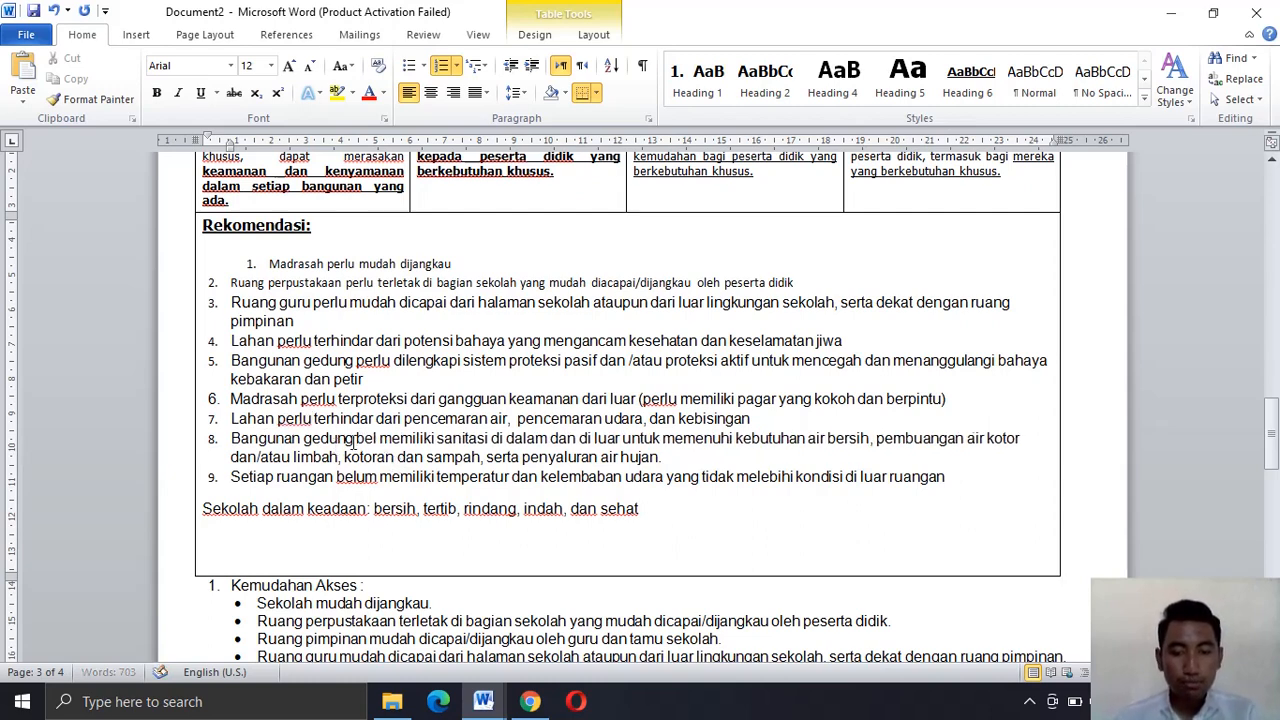
key(BackSpace)
key(BackSpace)
key(BackSpace)
key(BackSpace)
key(BackSpace)
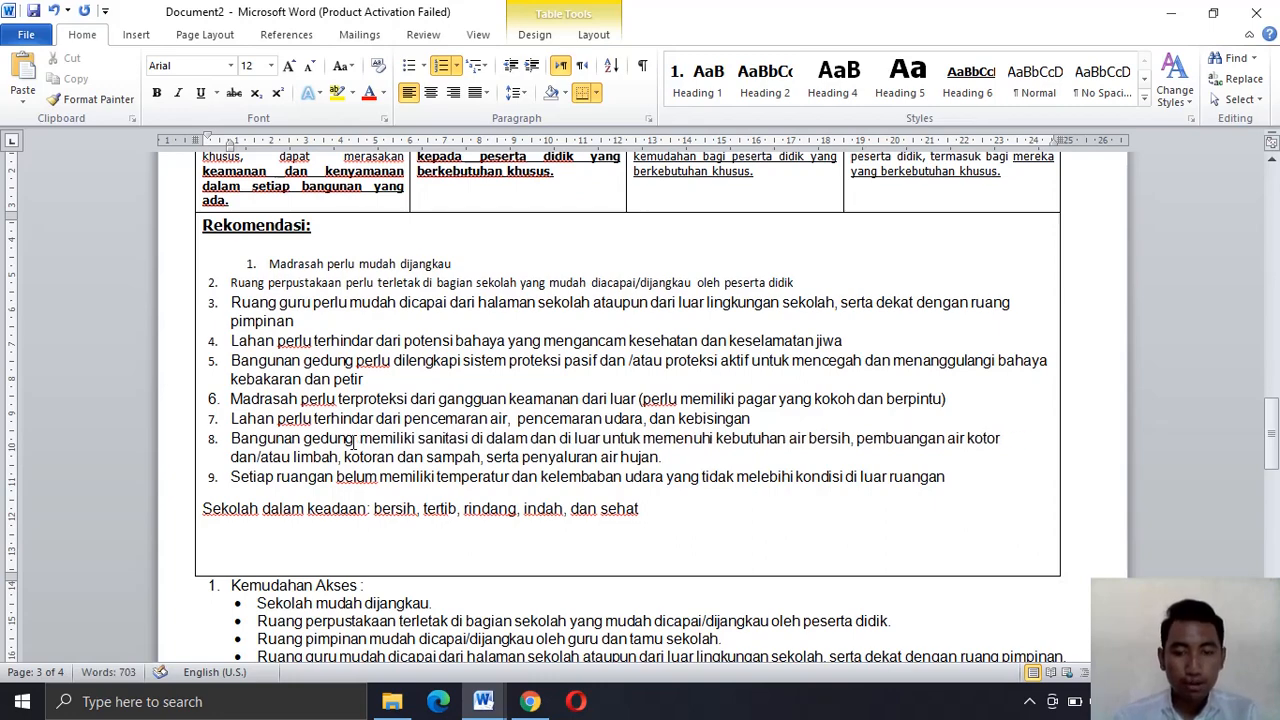
text(perlu)
- Insert the missing "belum" after "Bangunan gedung" in KELEMAHAN item 8
scroll(352, 443, up, 3)
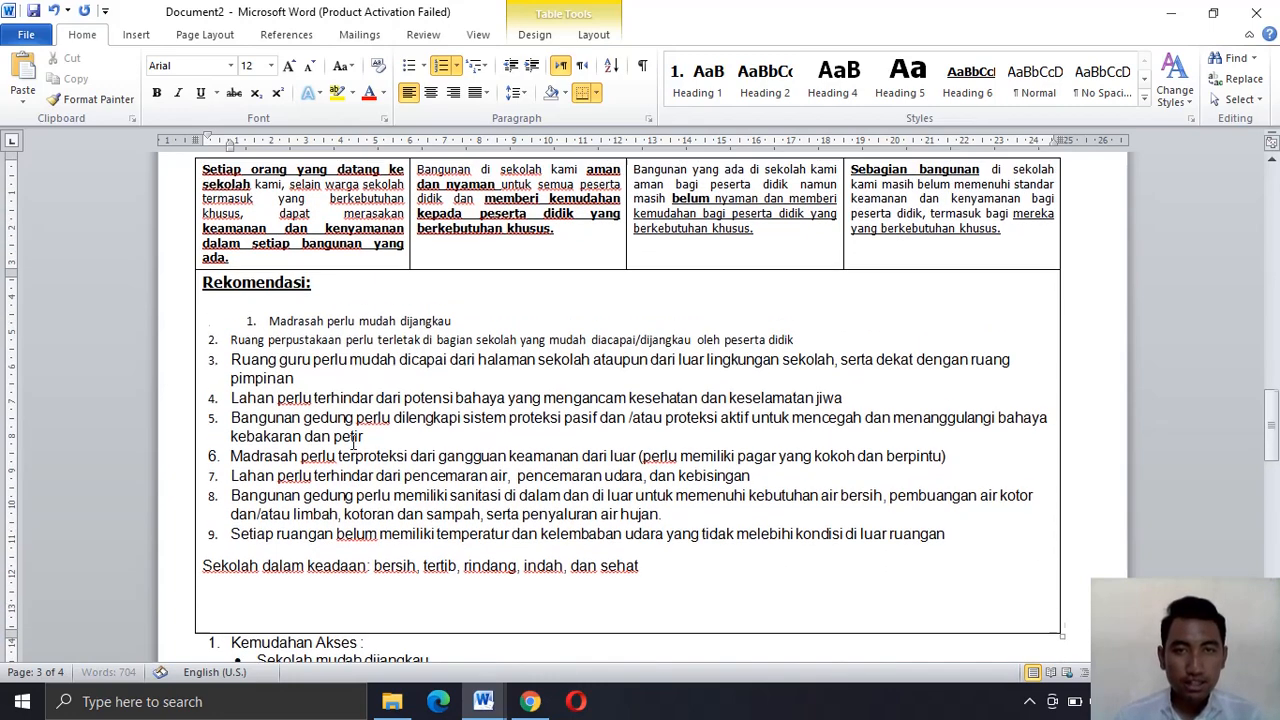
scroll(352, 443, up, 3)
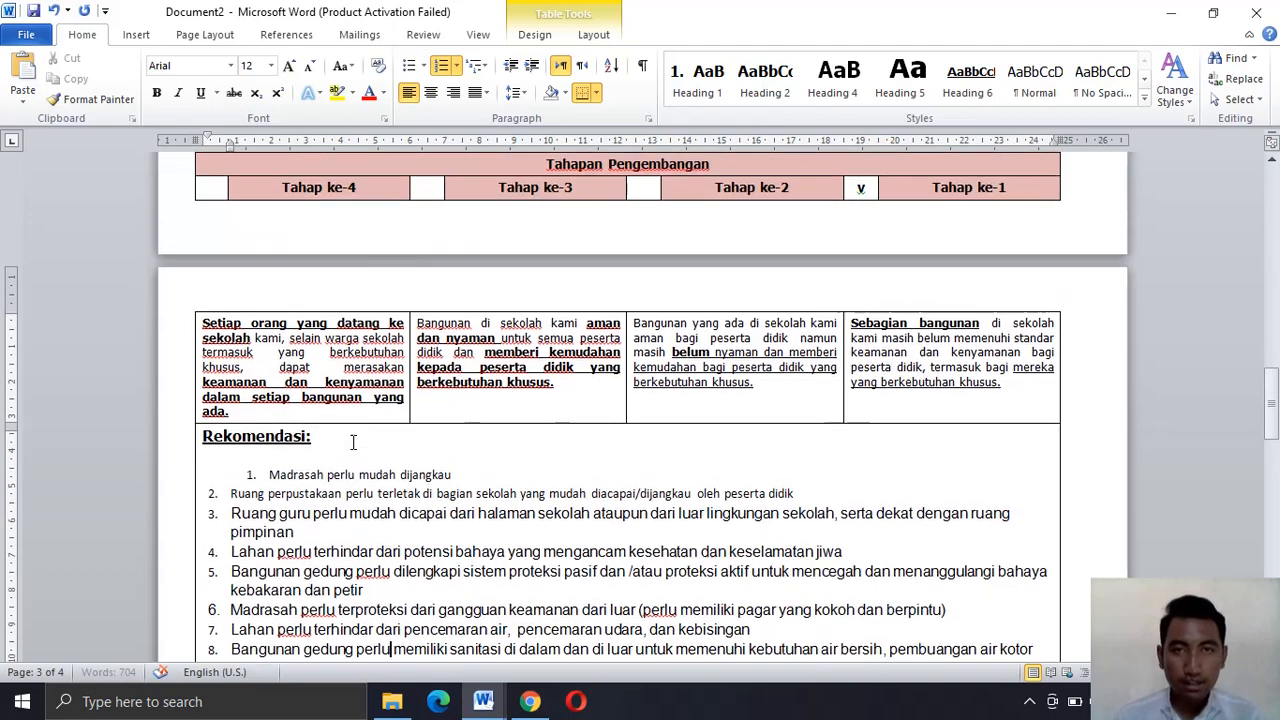
scroll(352, 443, up, 3)
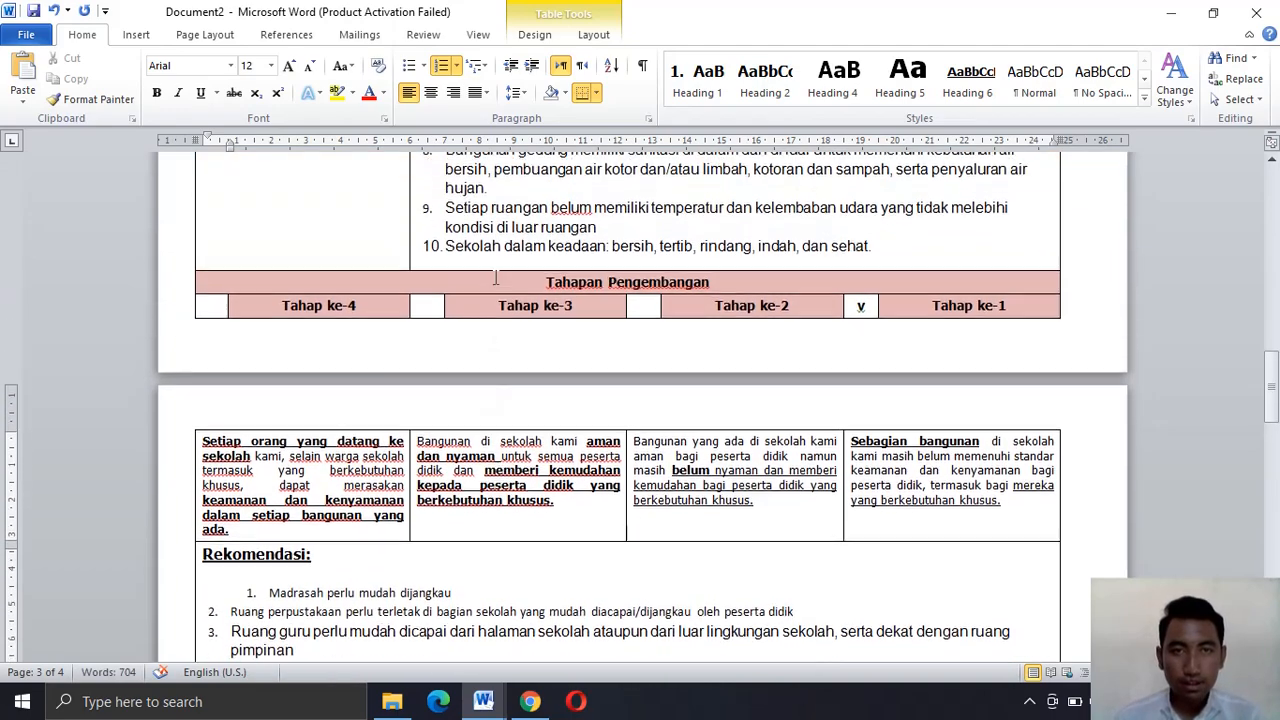
scroll(497, 224, up, 2)
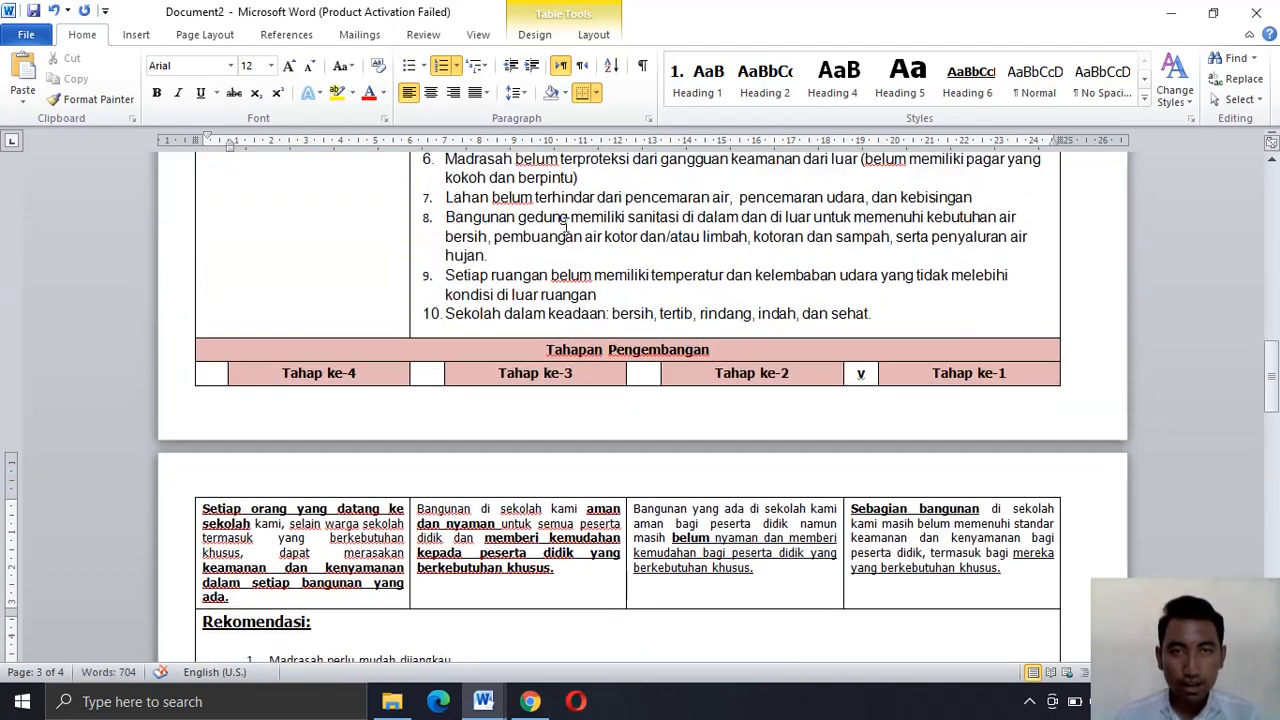
scroll(566, 226, up, 2)
click(569, 237)
text(belu)
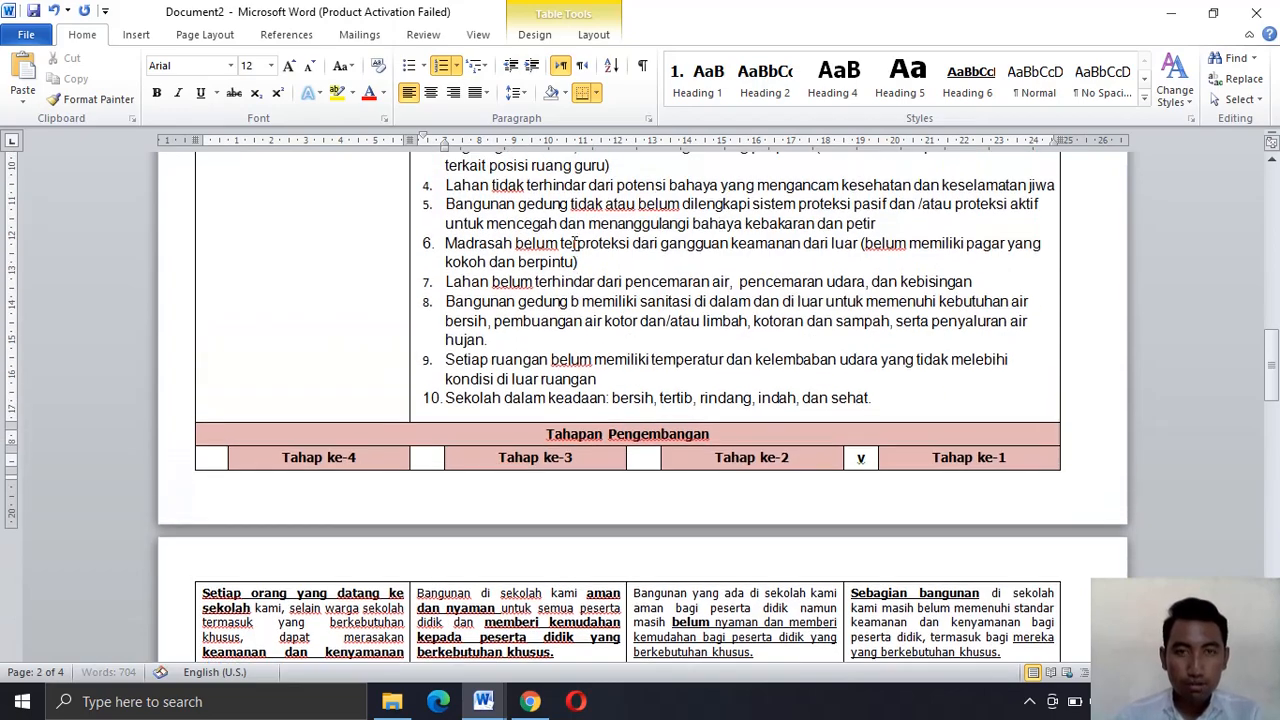
text(m)
- Review the KELEMAHAN, KEKUATAN and Bukti-Bukti Fisik entries back to the indicator 5.2.2 heading on the first page
scroll(575, 244, up, 2)
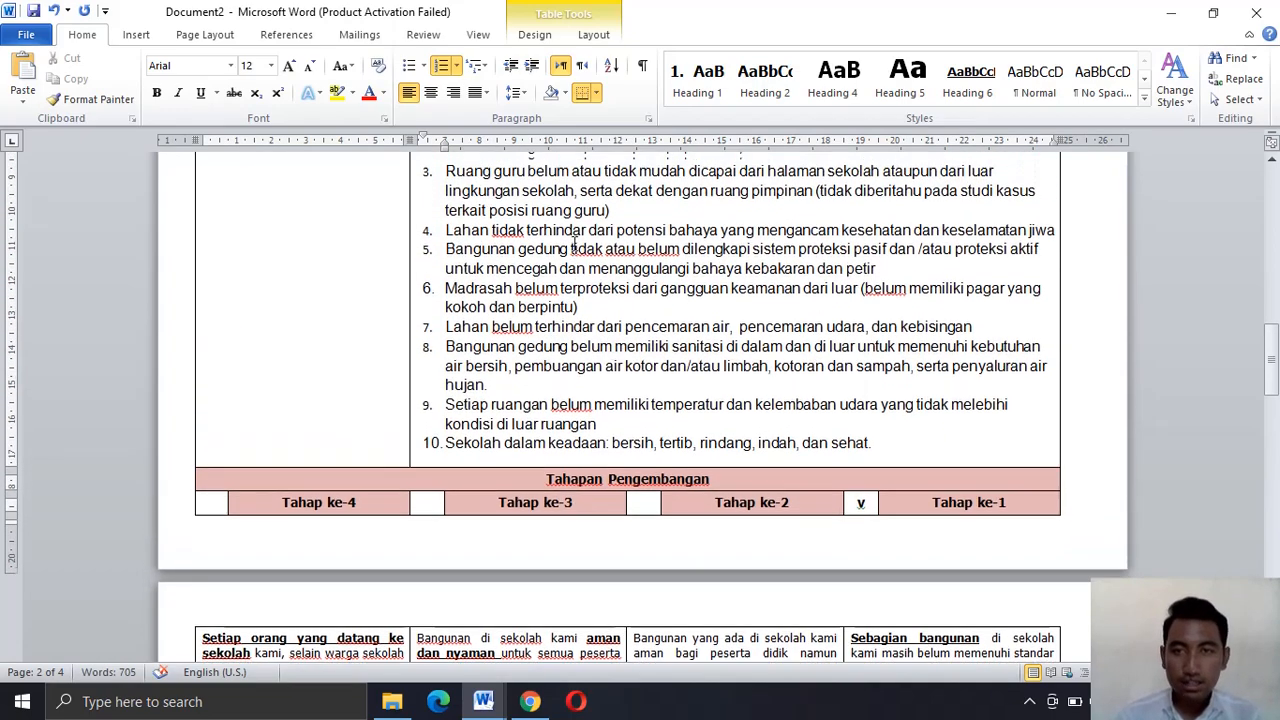
scroll(575, 244, up, 3)
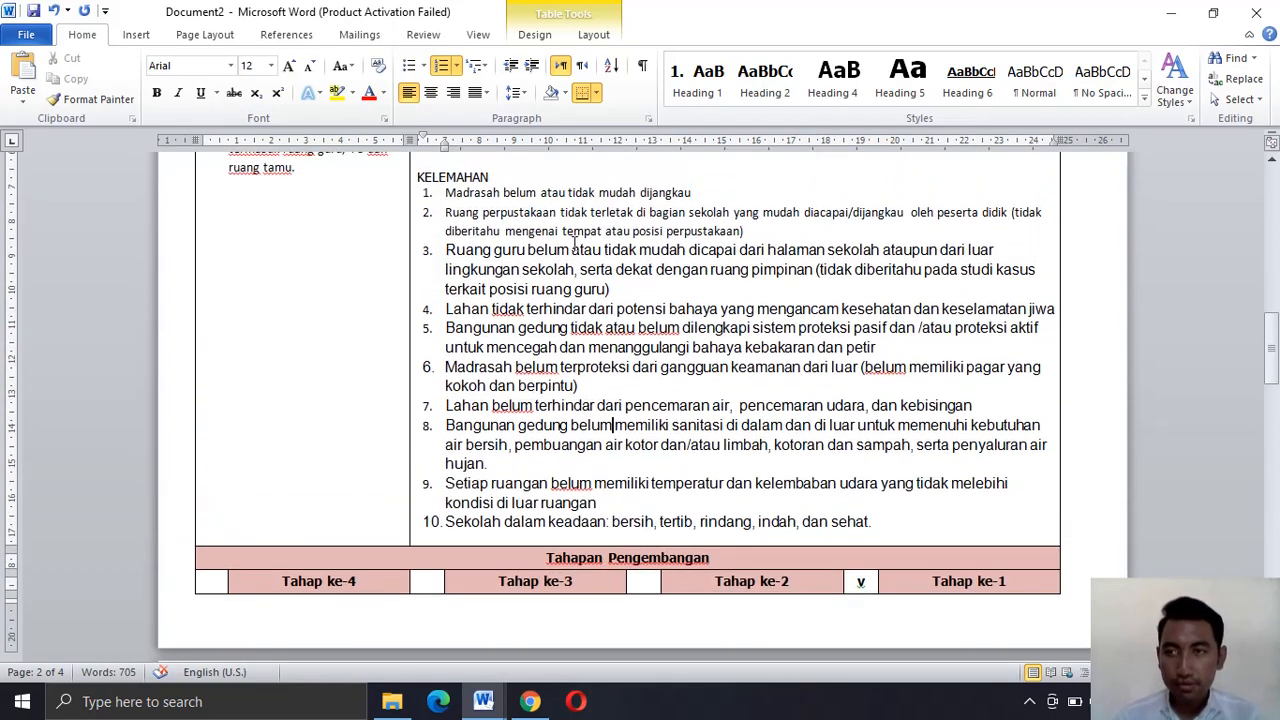
scroll(575, 244, up, 5)
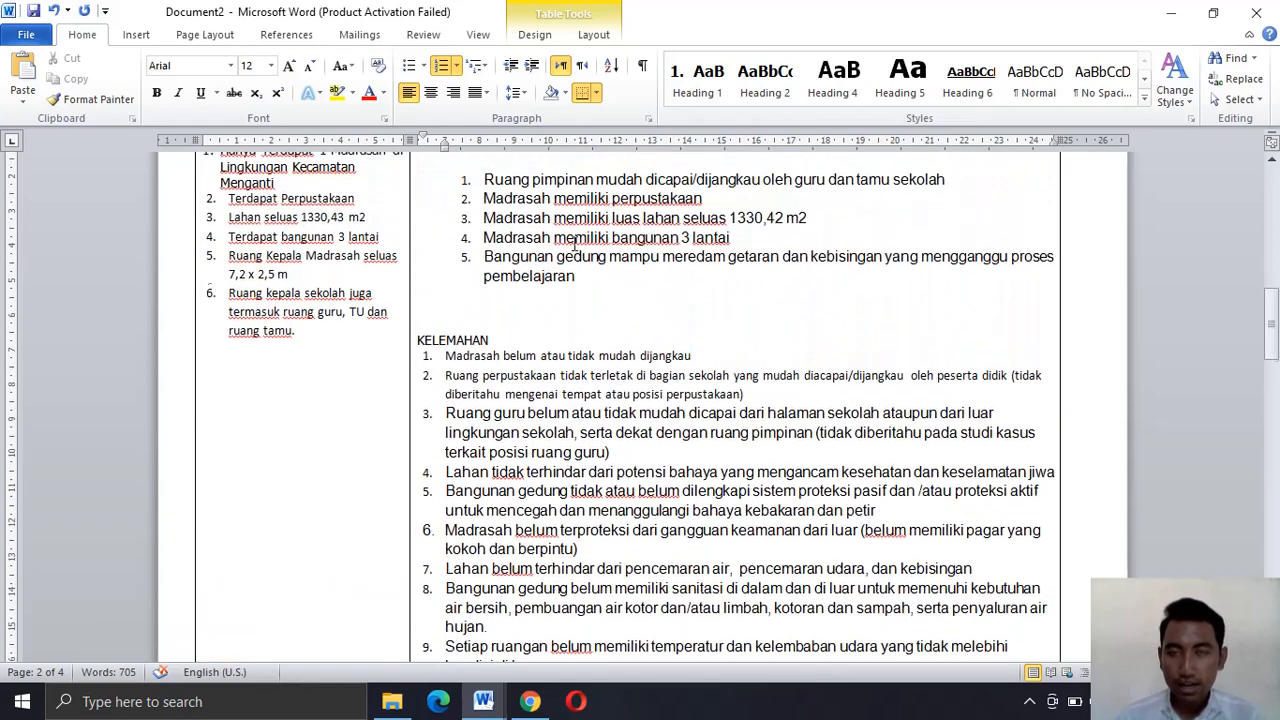
scroll(575, 240, up, 6)
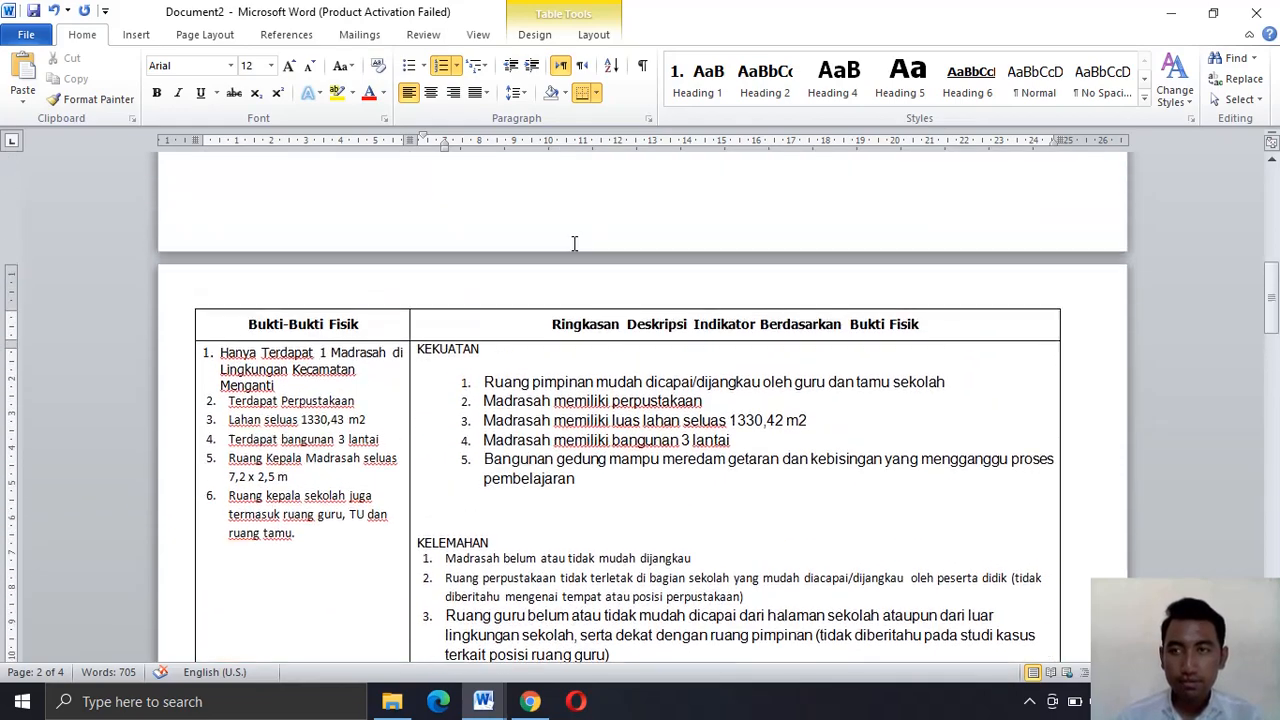
scroll(573, 244, up, 7)
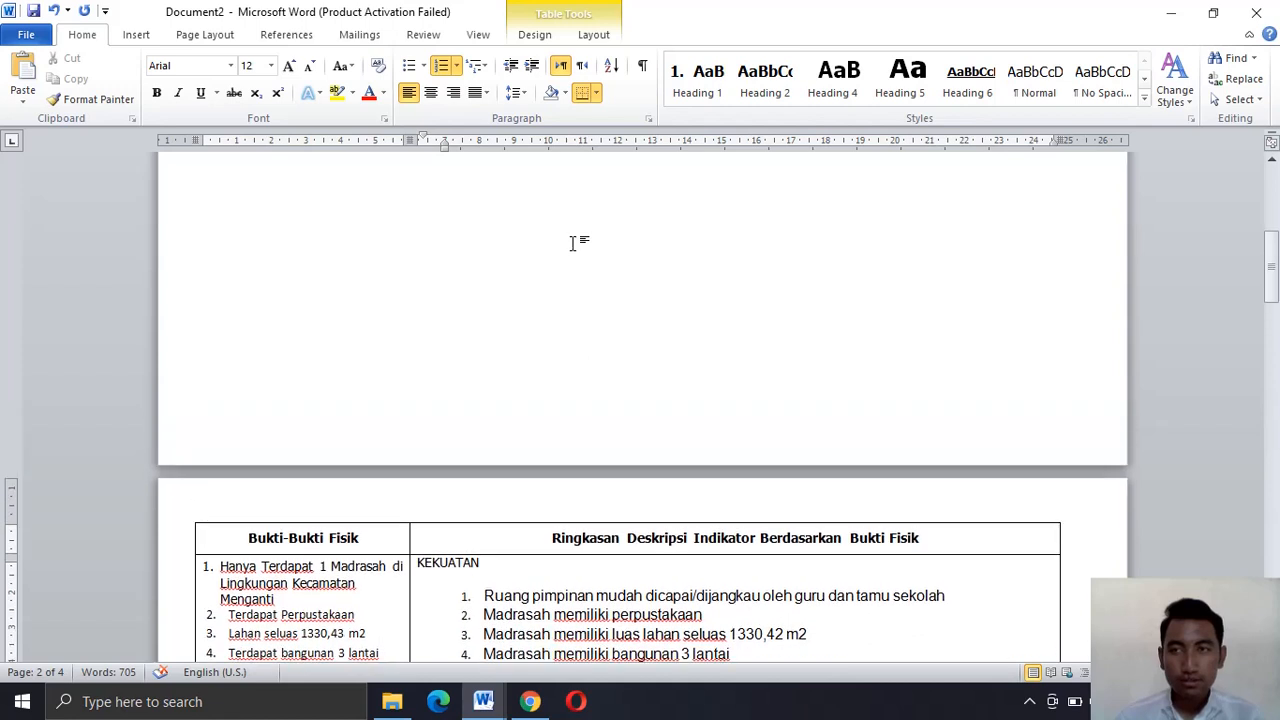
scroll(573, 244, up, 2)
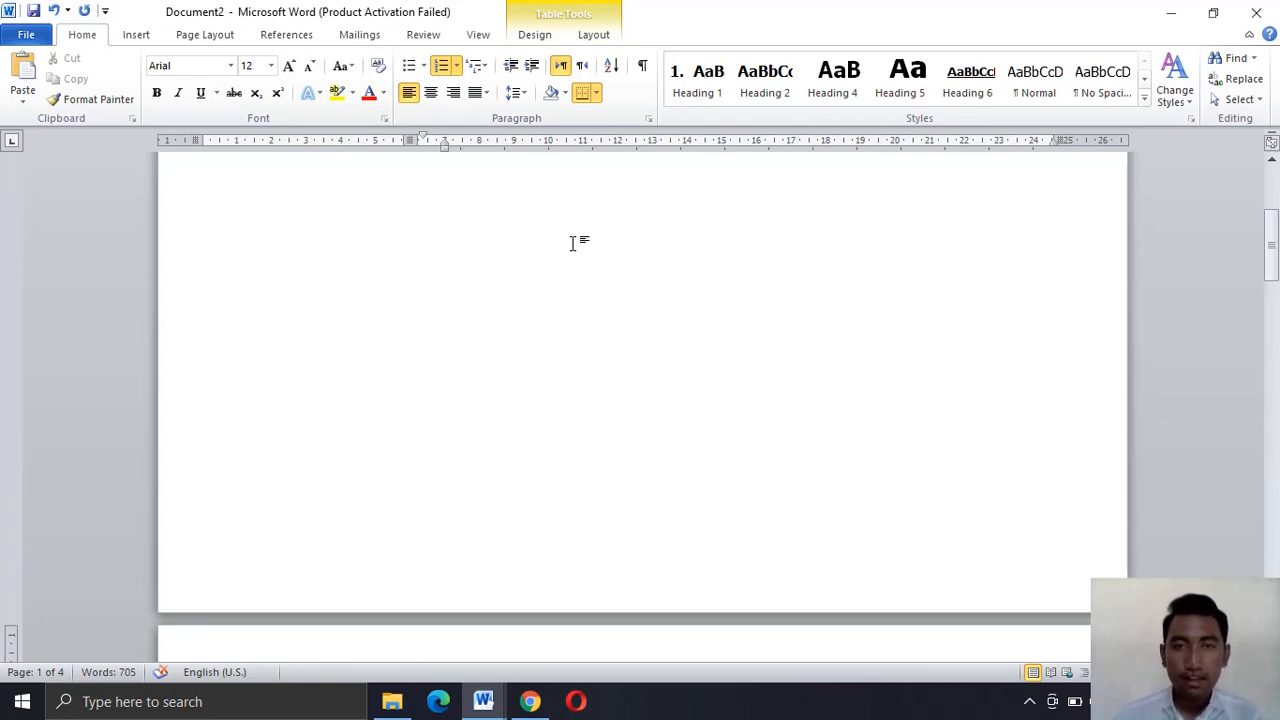
scroll(573, 243, down, 5)
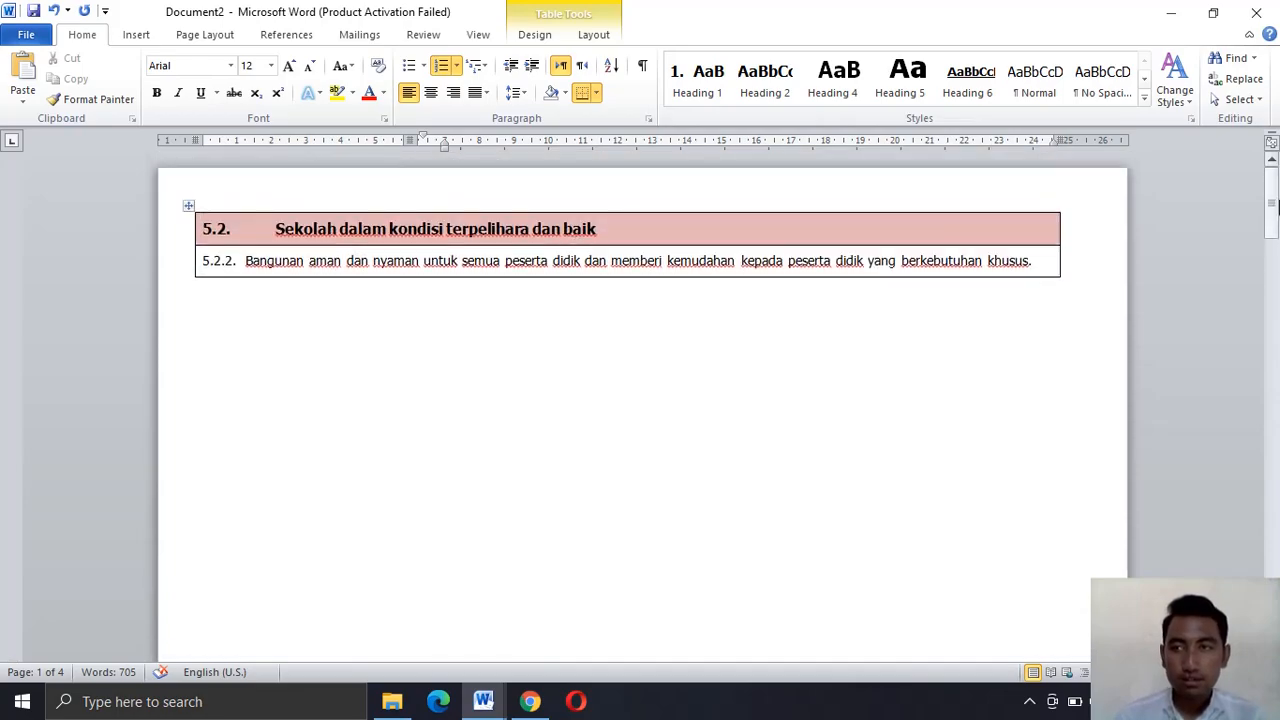
- Replace "belum" with "perlu" in Rekomendasi item 9 about room temperature and humidity
drag(1270, 213, 1273, 415)
mouse_move(1273, 430)
mouse_down()
mouse_move(1273, 290)
mouse_move(1273, 412)
mouse_up()
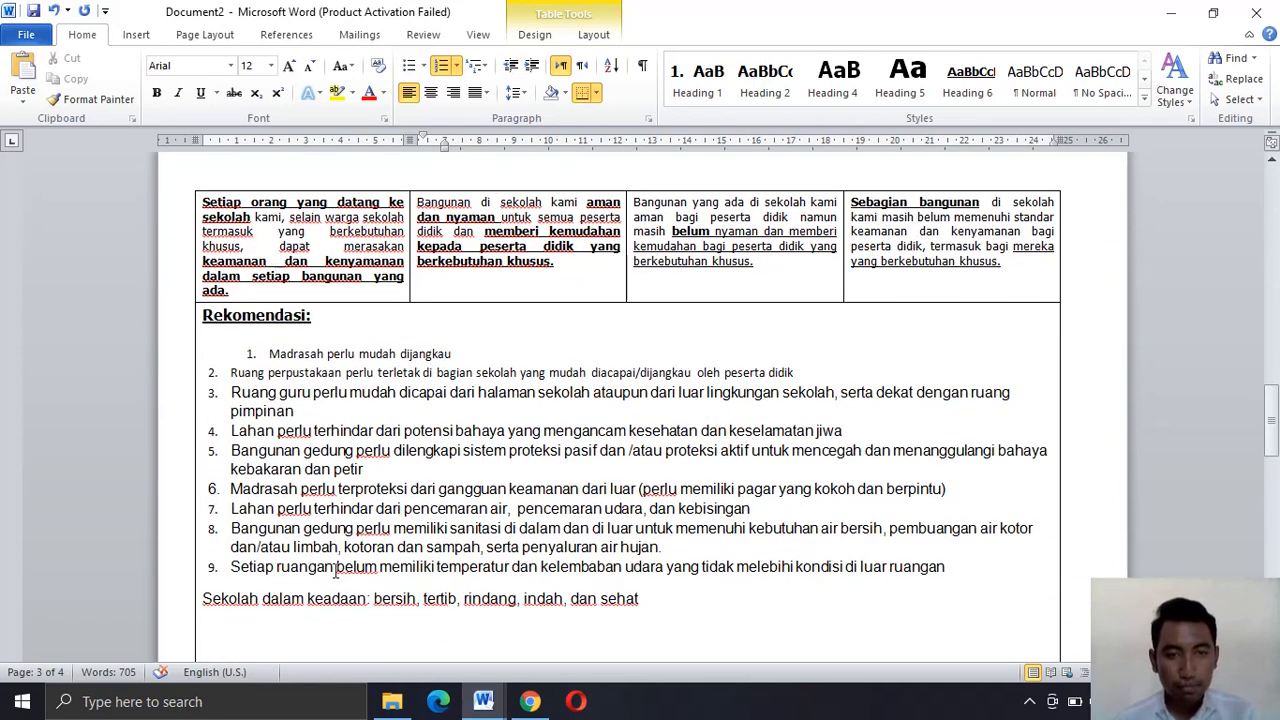
drag(335, 571, 376, 569)
click(355, 570)
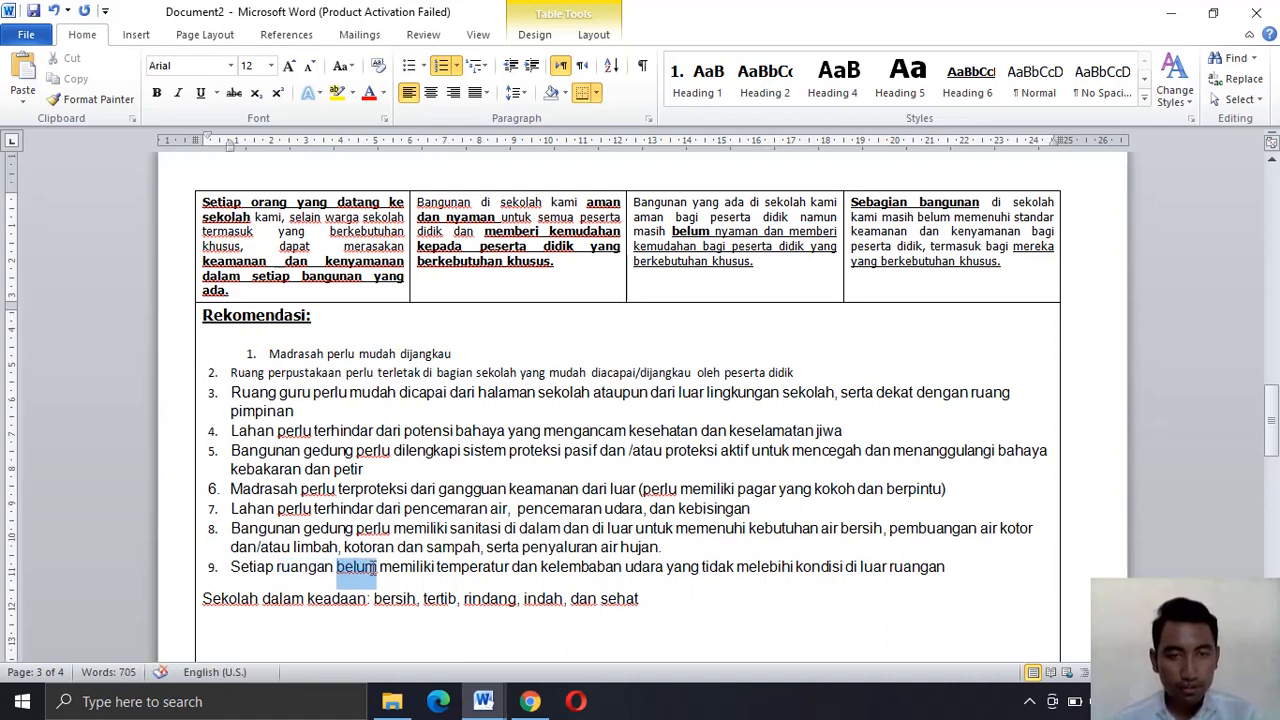
text(perlu)
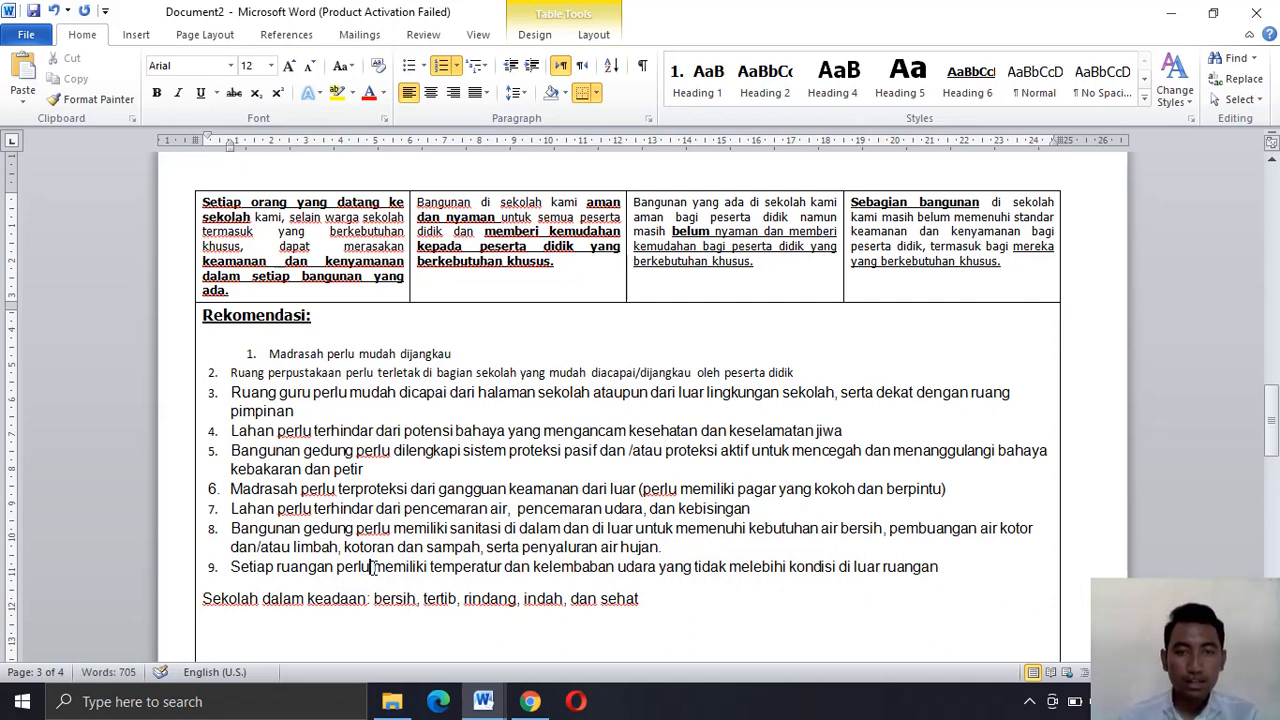